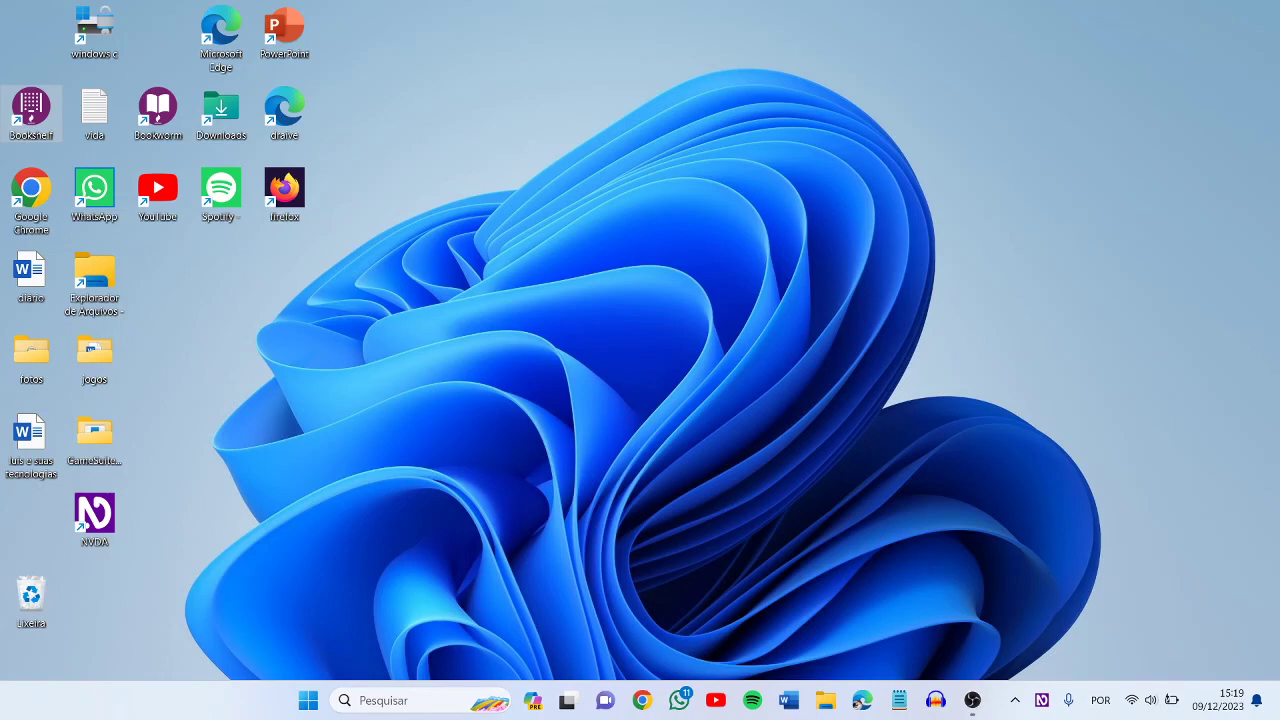
# Set NVDA's language to Português (Portugal), pt_PT in its general settings and restart NVDA immediately.
pyautogui.press('Down')
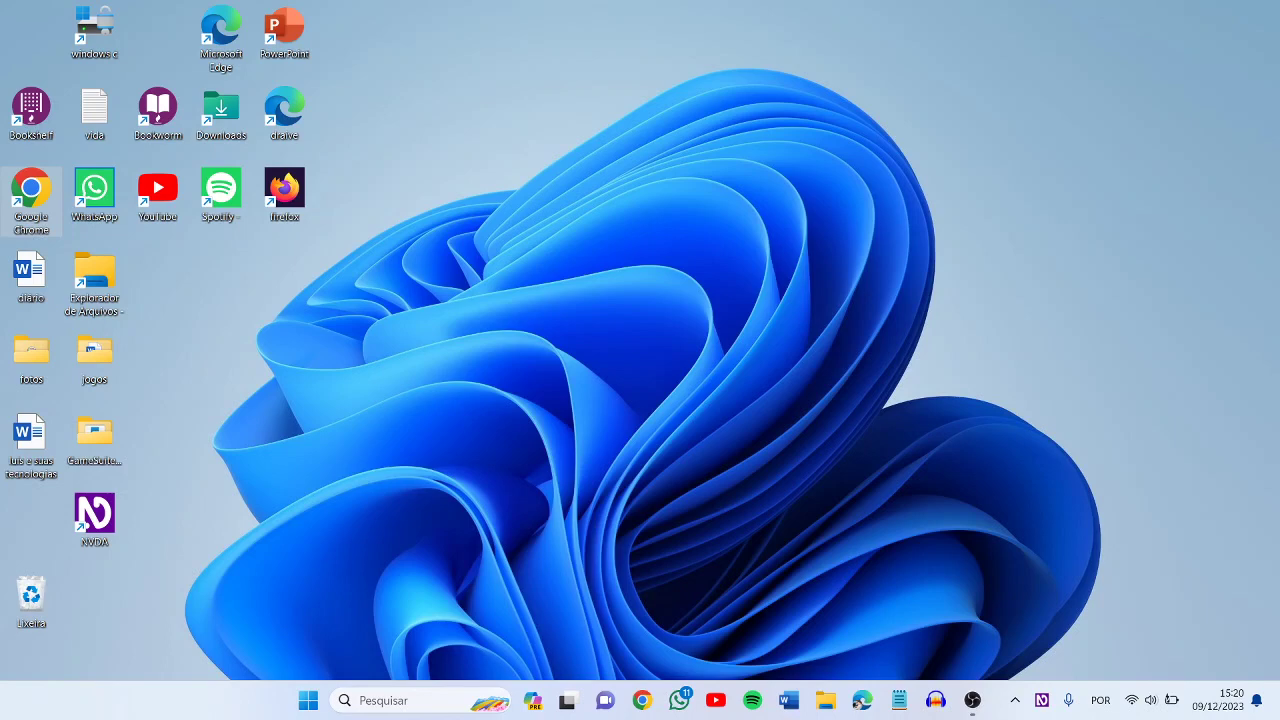
pyautogui.press('Insert+n')
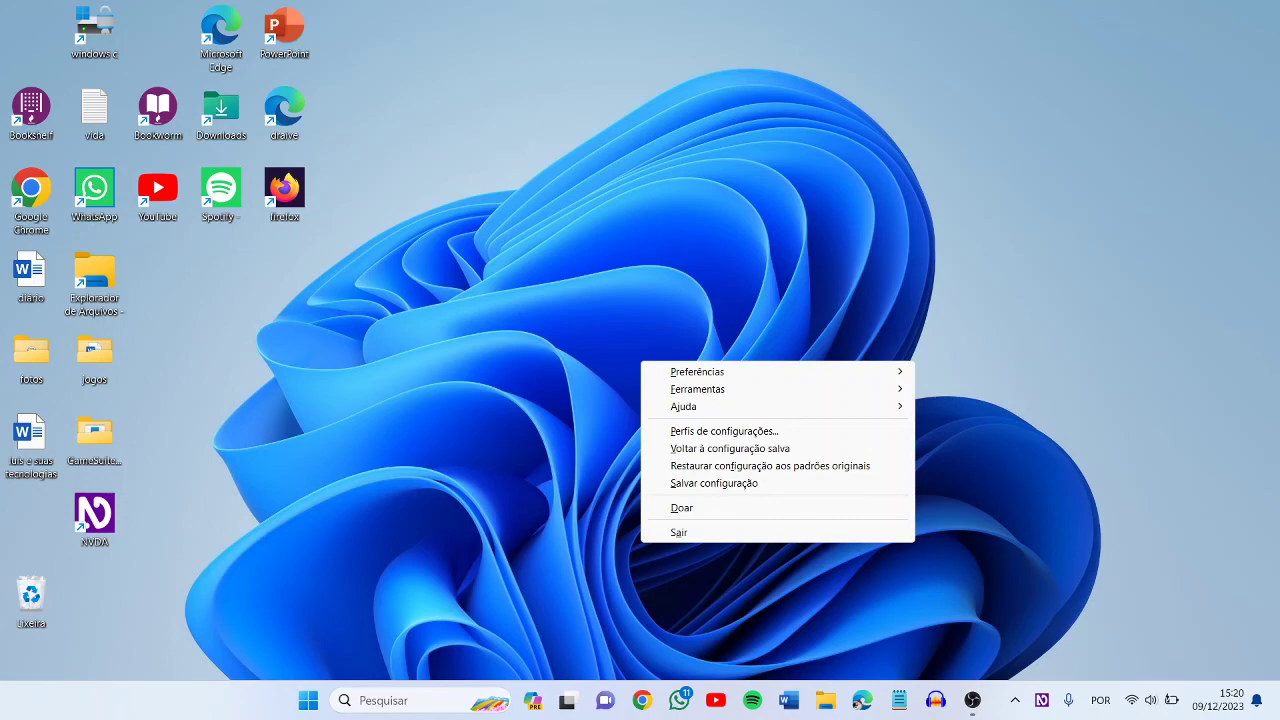
pyautogui.press('Down')
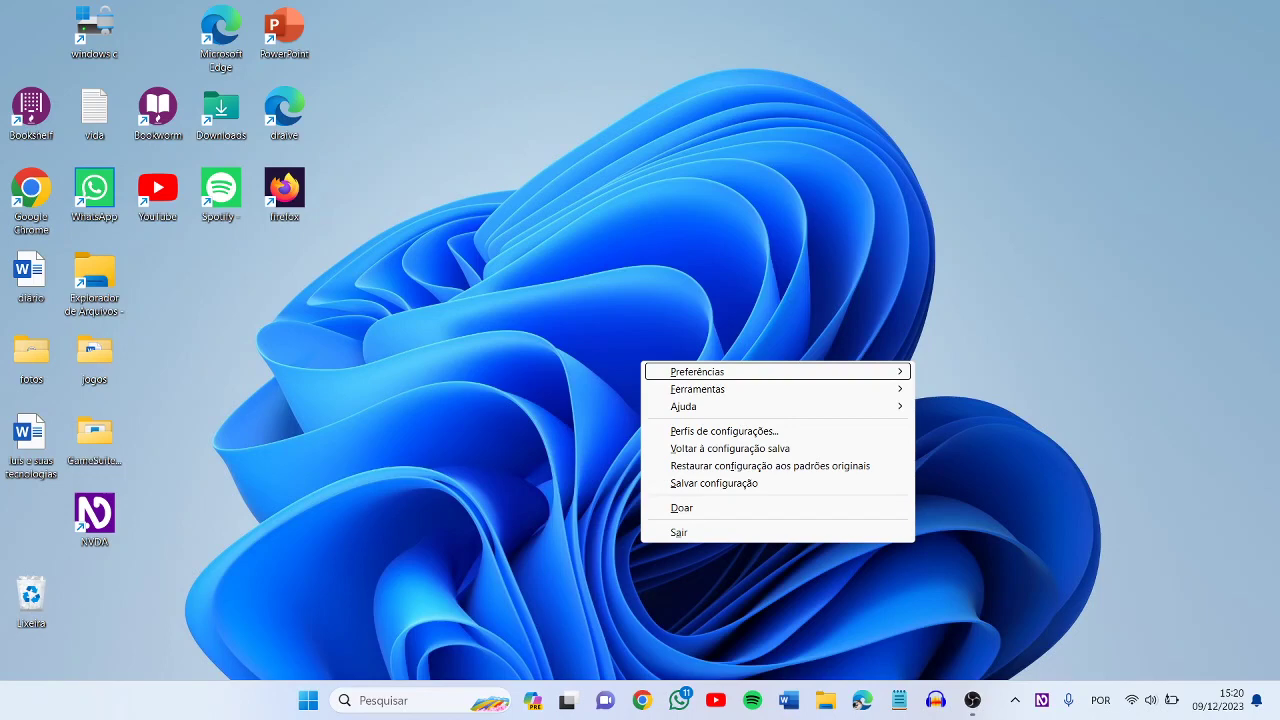
pyautogui.press('Right')
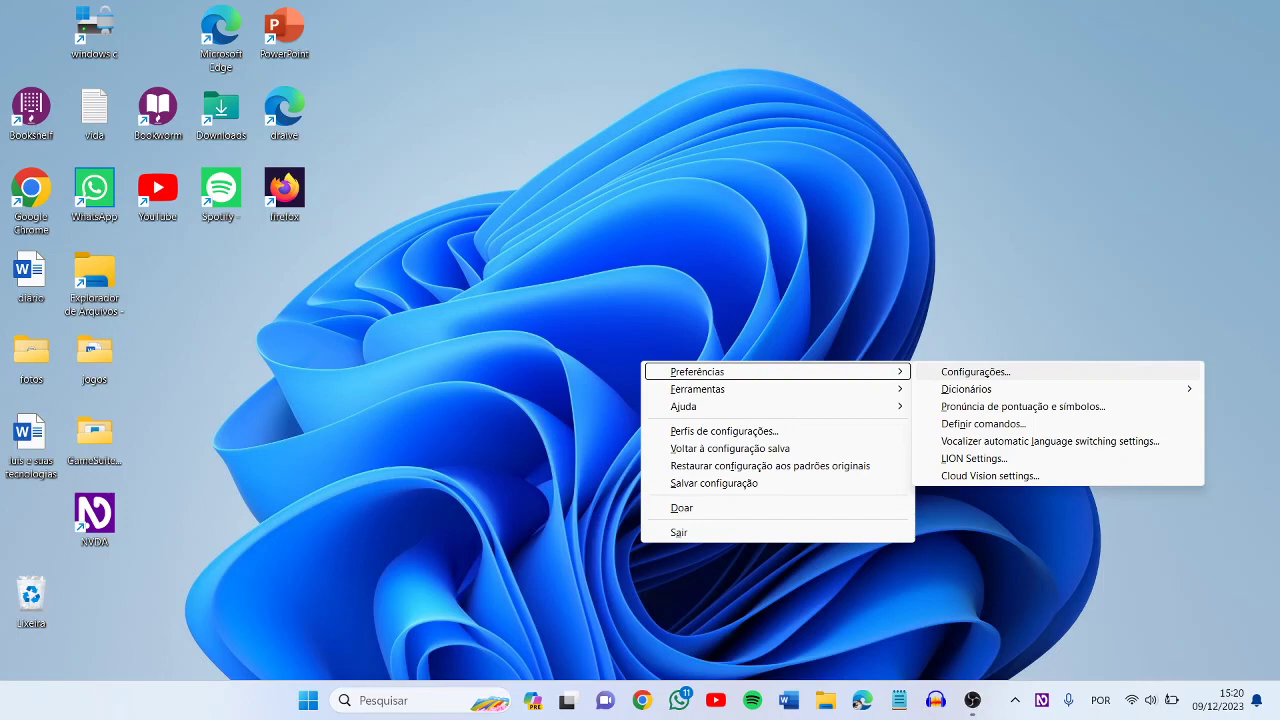
pyautogui.press('Return')
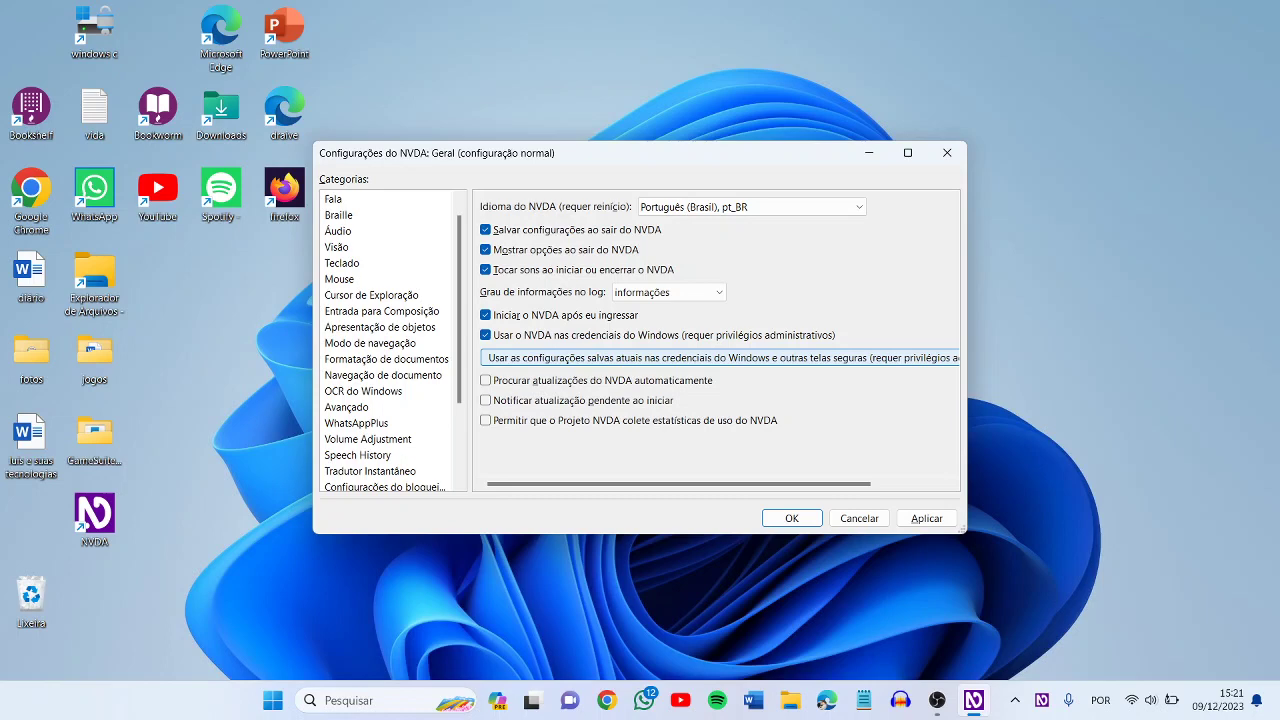
pyautogui.press('Tab')
pyautogui.press('Down')
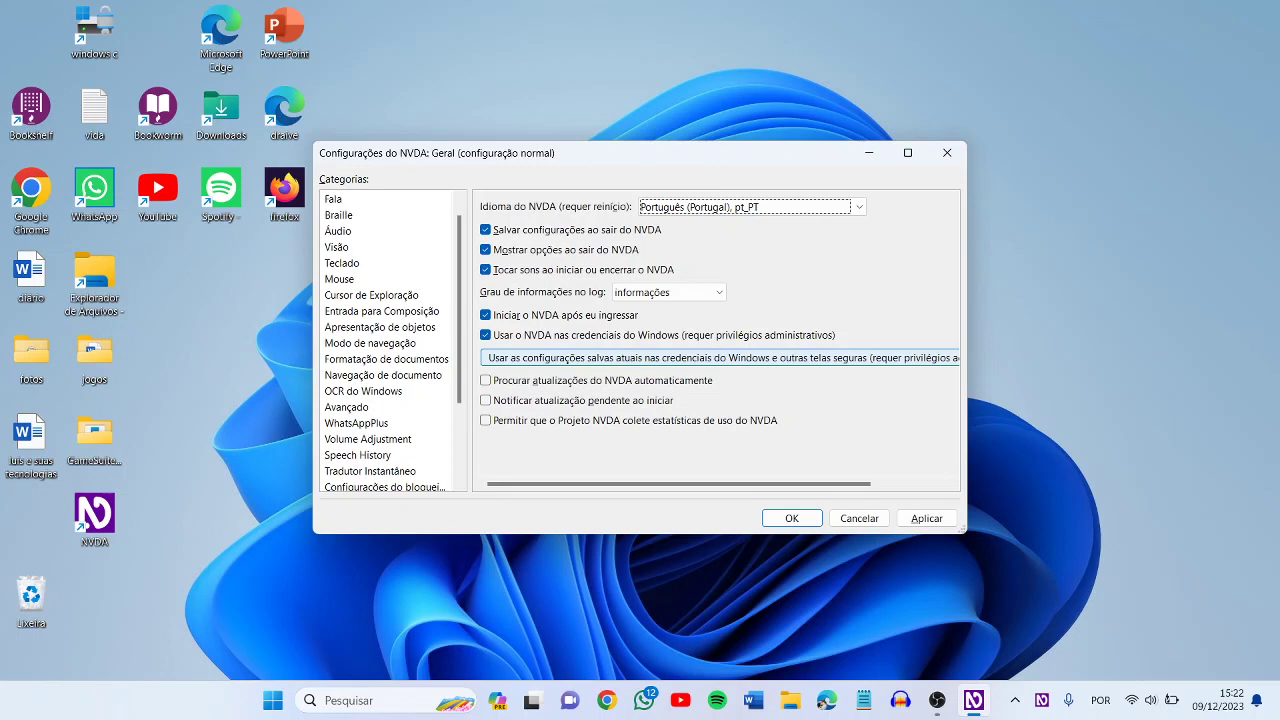
pyautogui.press('Return')
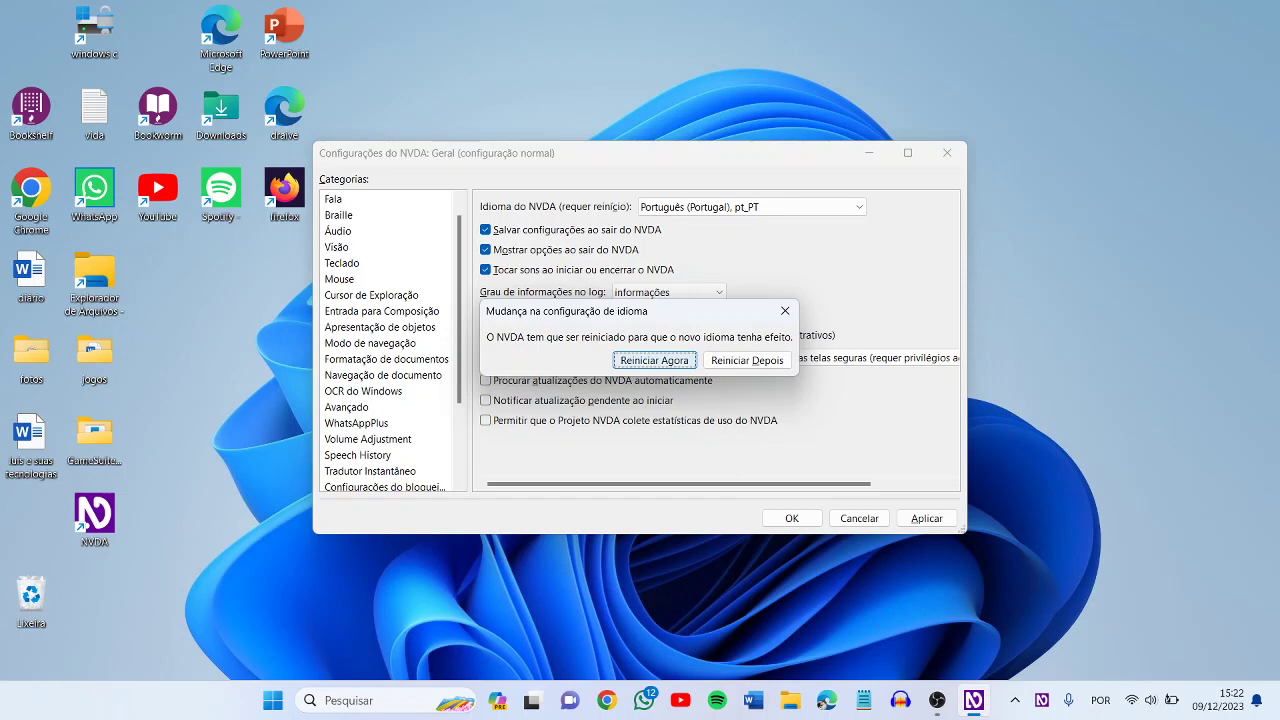
pyautogui.press('Return')
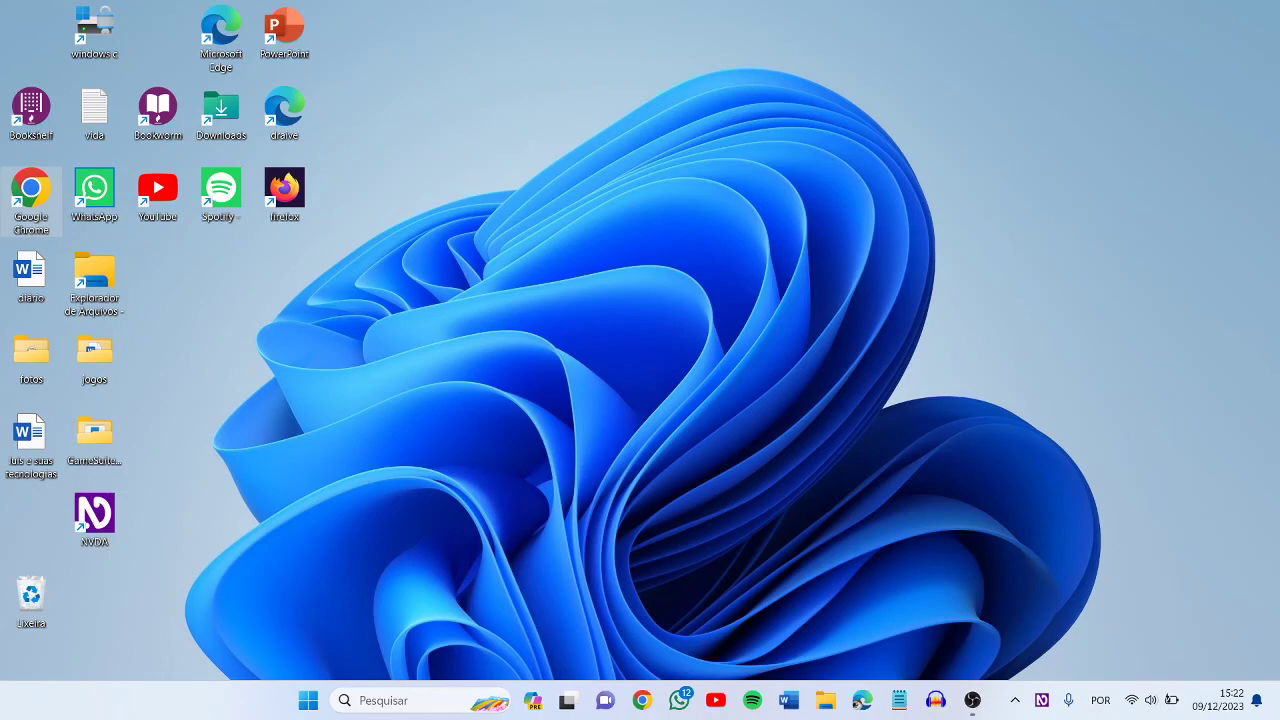
pyautogui.press('super')
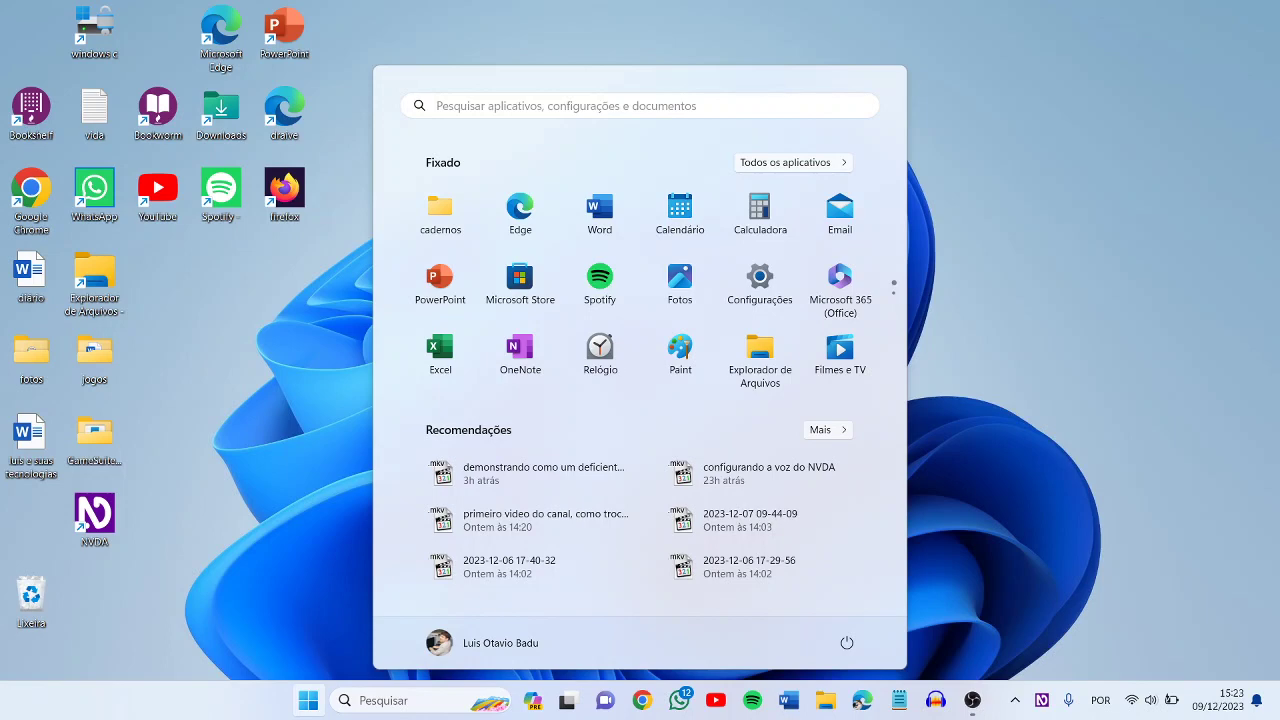
pyautogui.press('Escape')
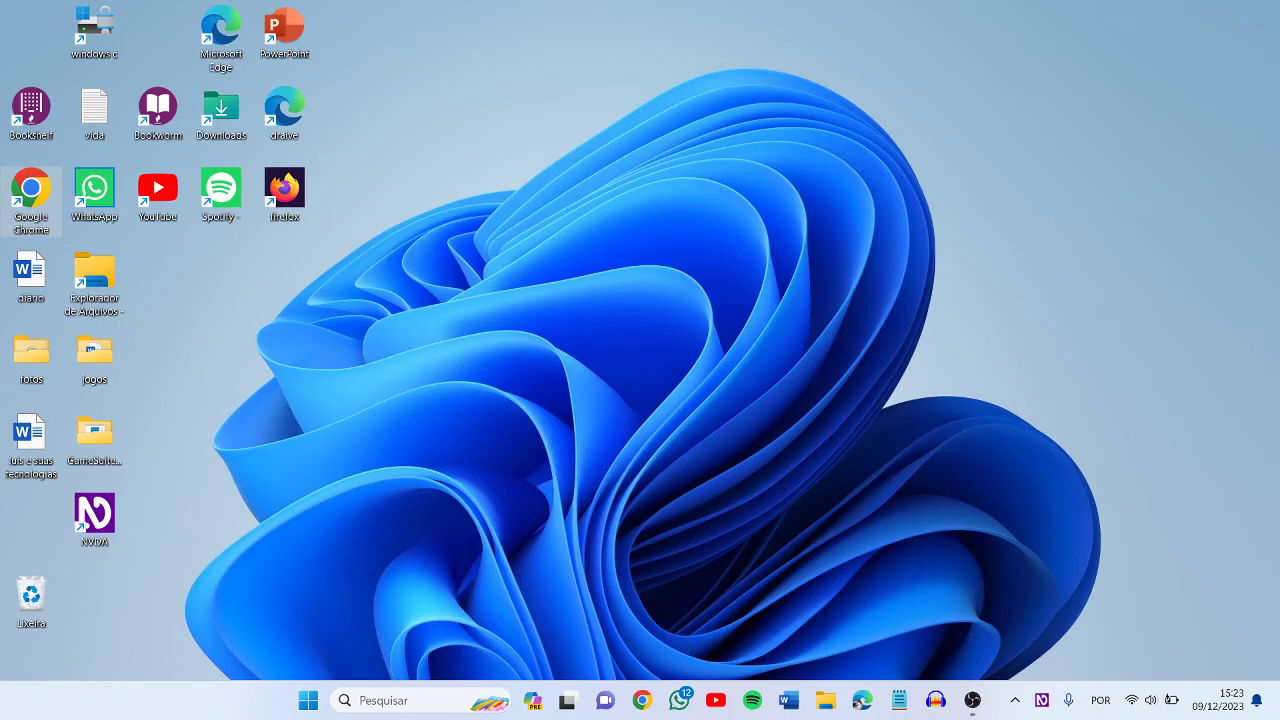
pyautogui.hotkey('alt', 'Tab')
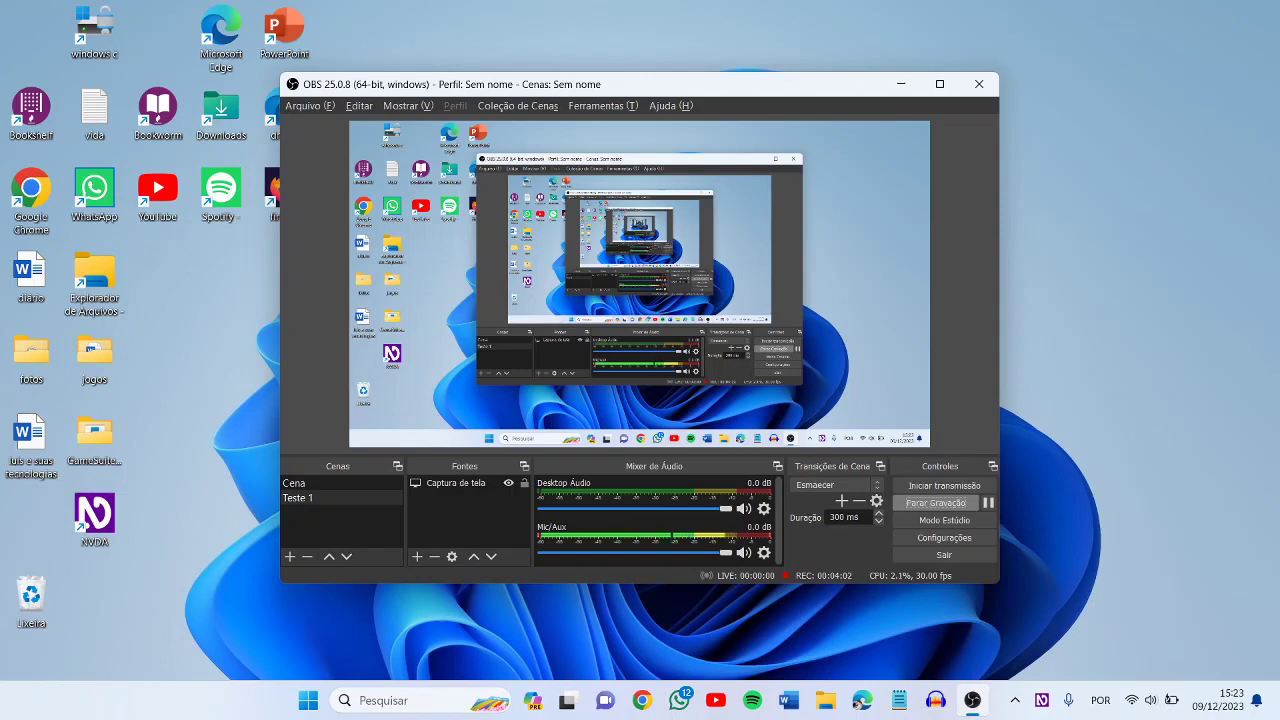
# Set NVDA's language to Português (Brasil), pt_BR in its general settings and restart NVDA immediately.
pyautogui.press('Insert+n')
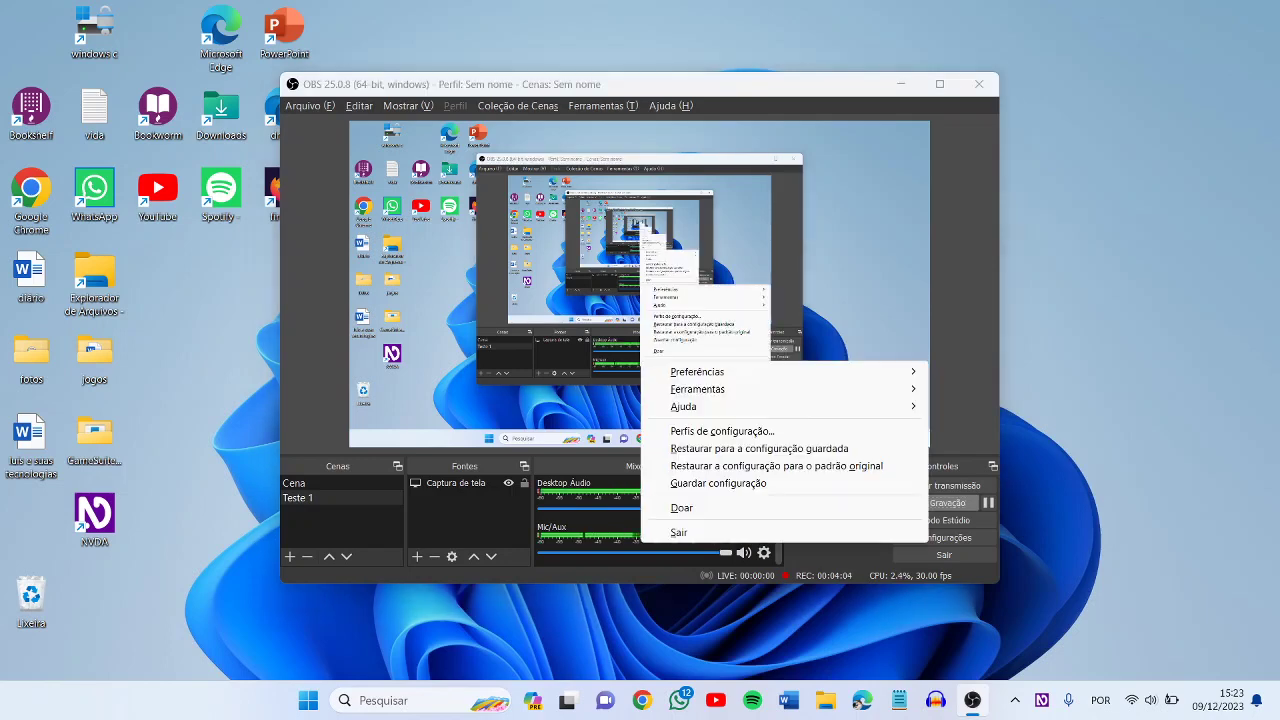
pyautogui.press('Down')
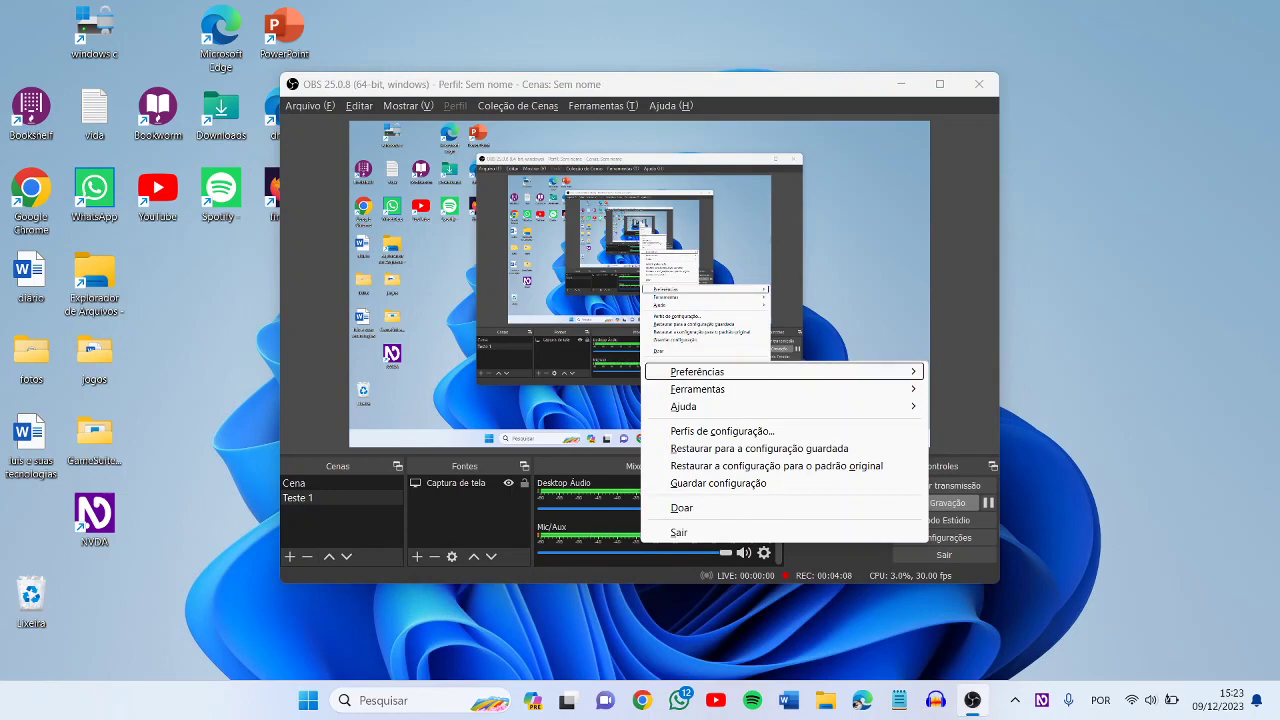
pyautogui.press('Right')
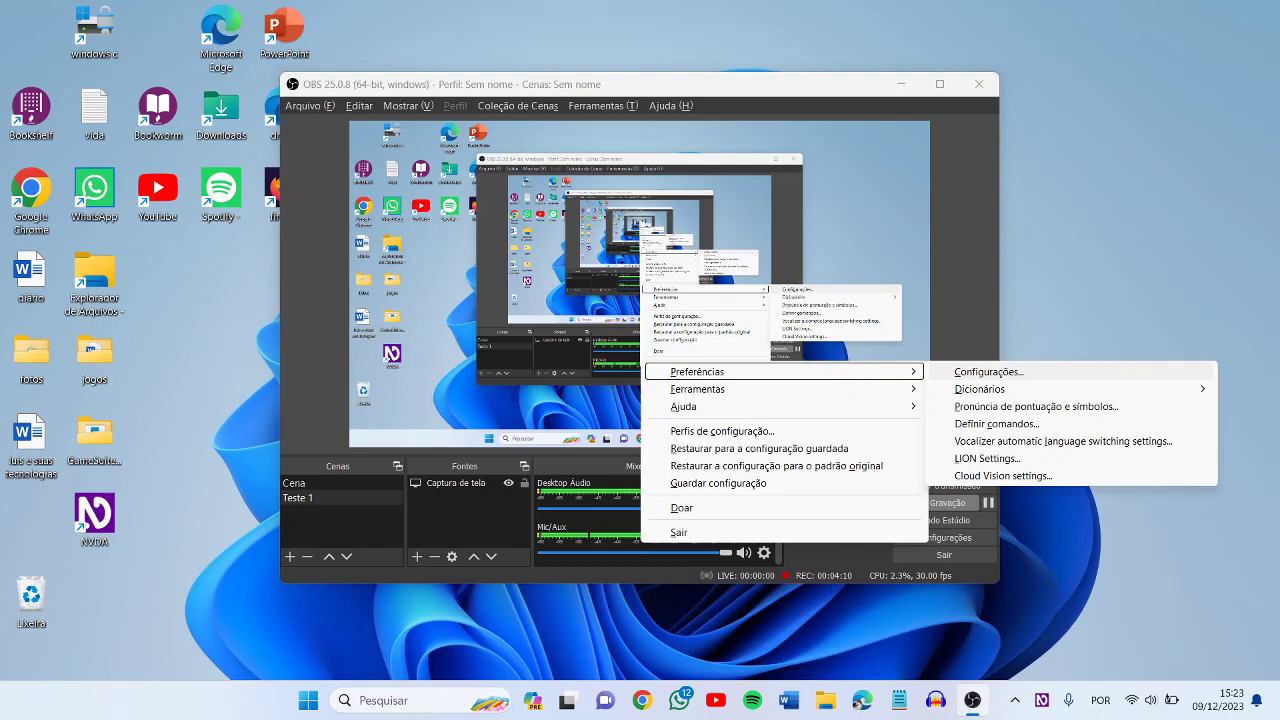
pyautogui.press('Return')
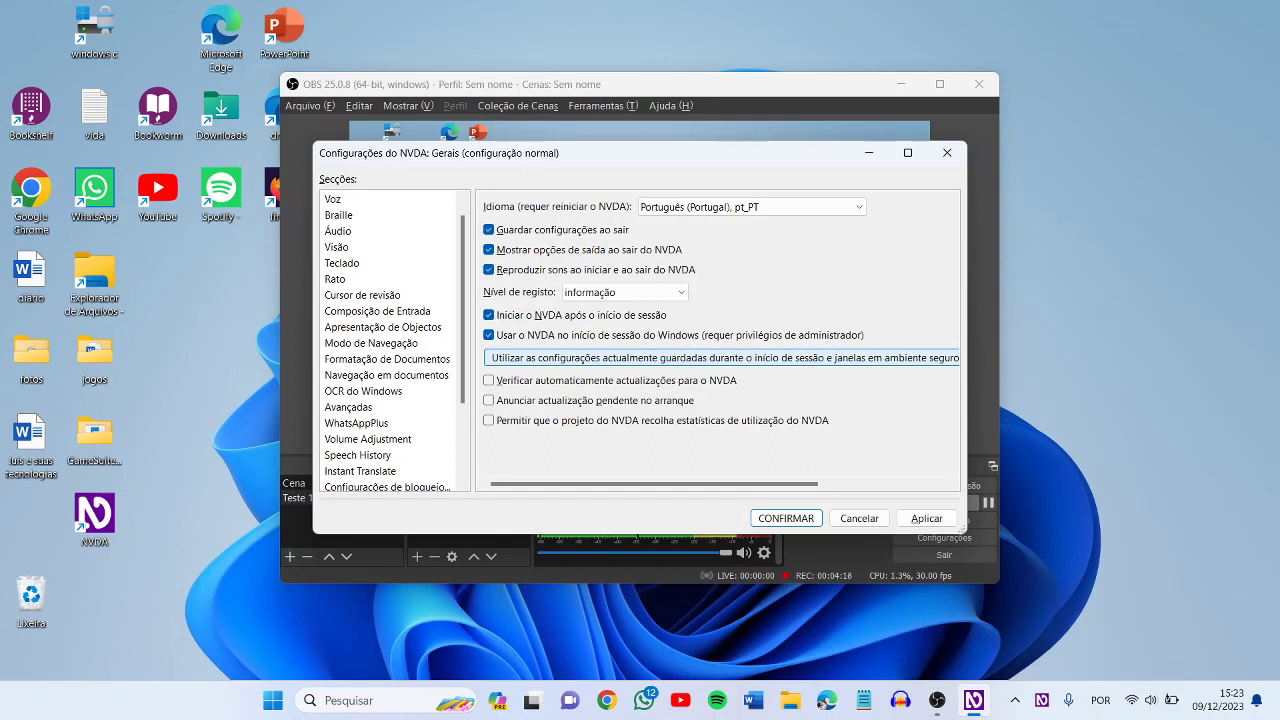
pyautogui.press('Tab')
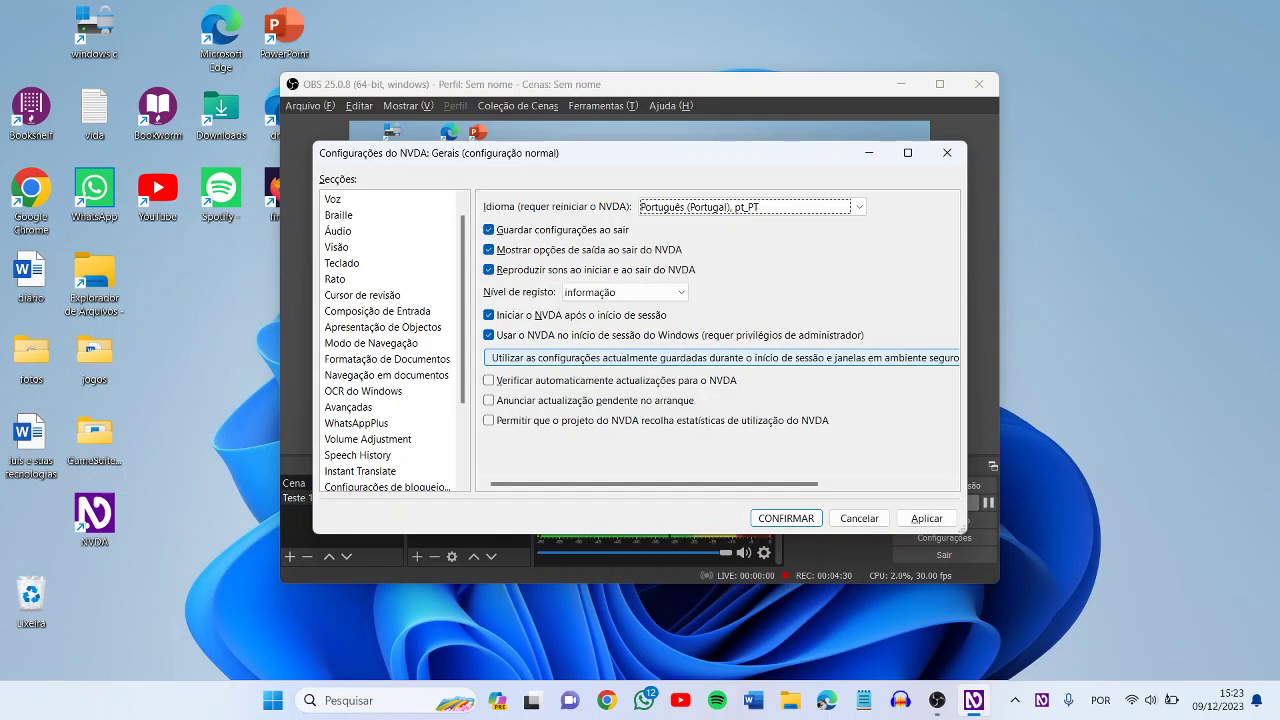
pyautogui.press('Up')
pyautogui.press('Return')
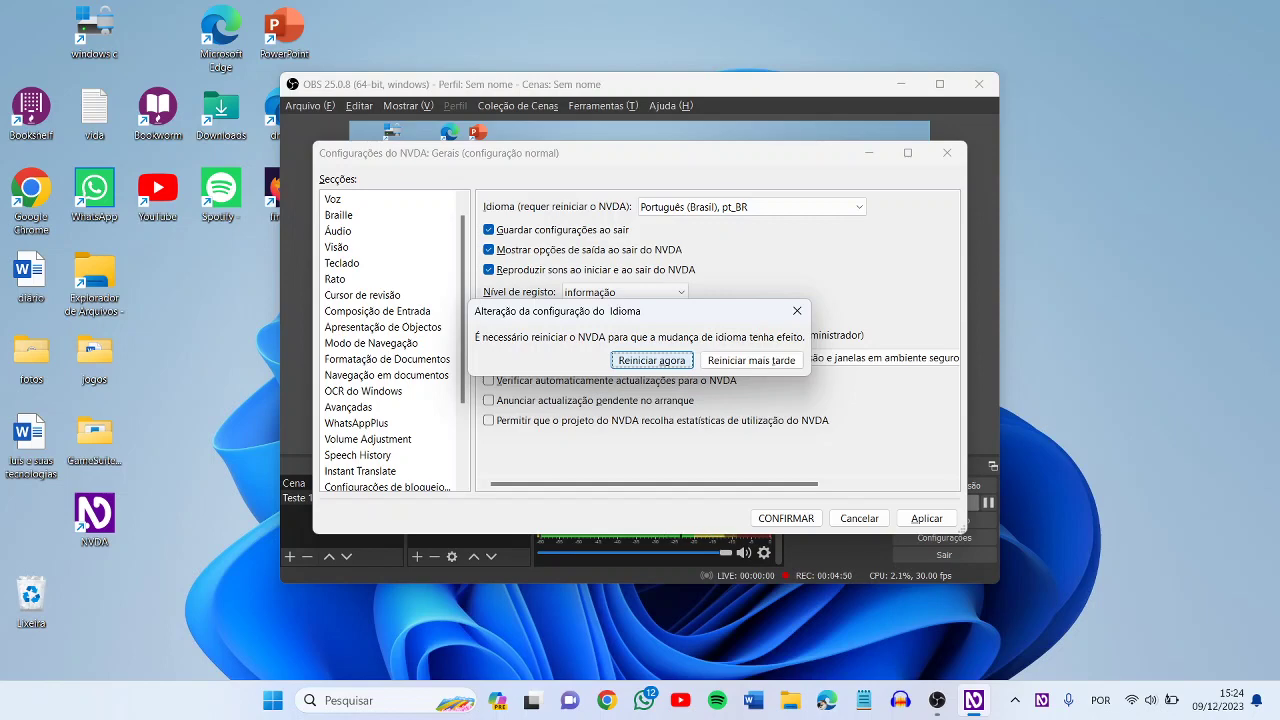
pyautogui.press('Return')
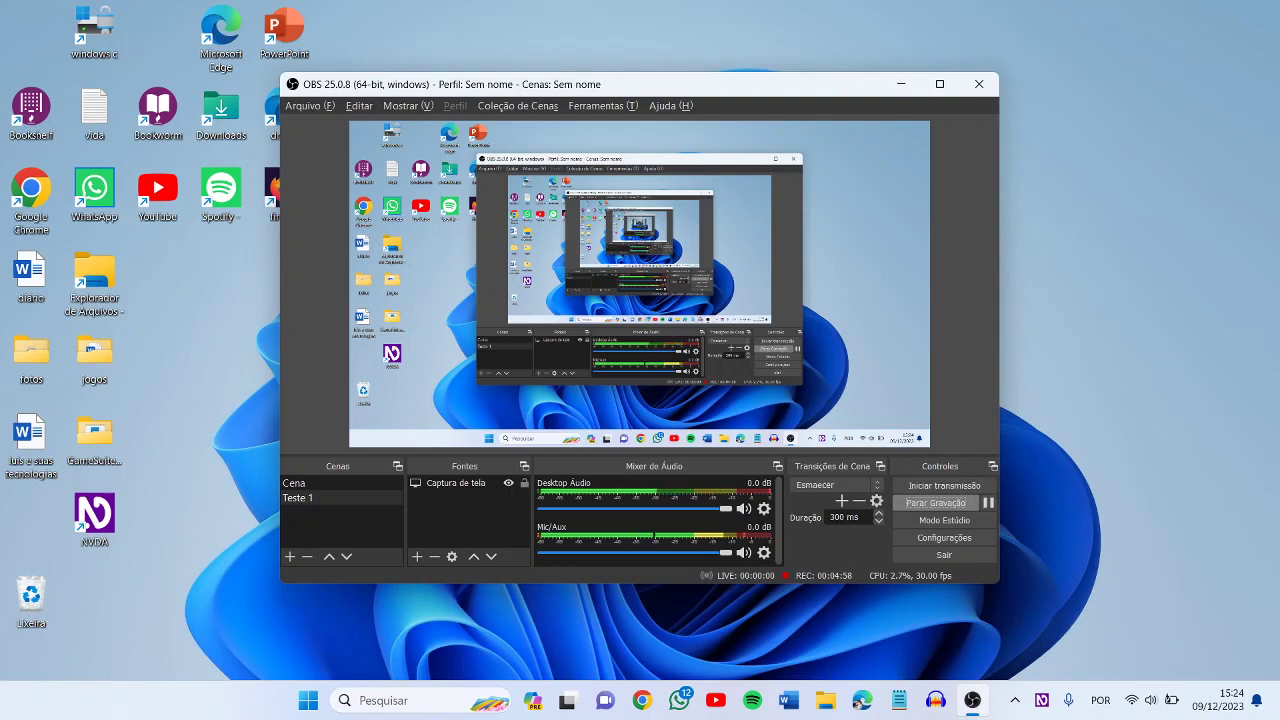
# Minimize all open windows so that only the desktop is showing.
pyautogui.press('super+d')
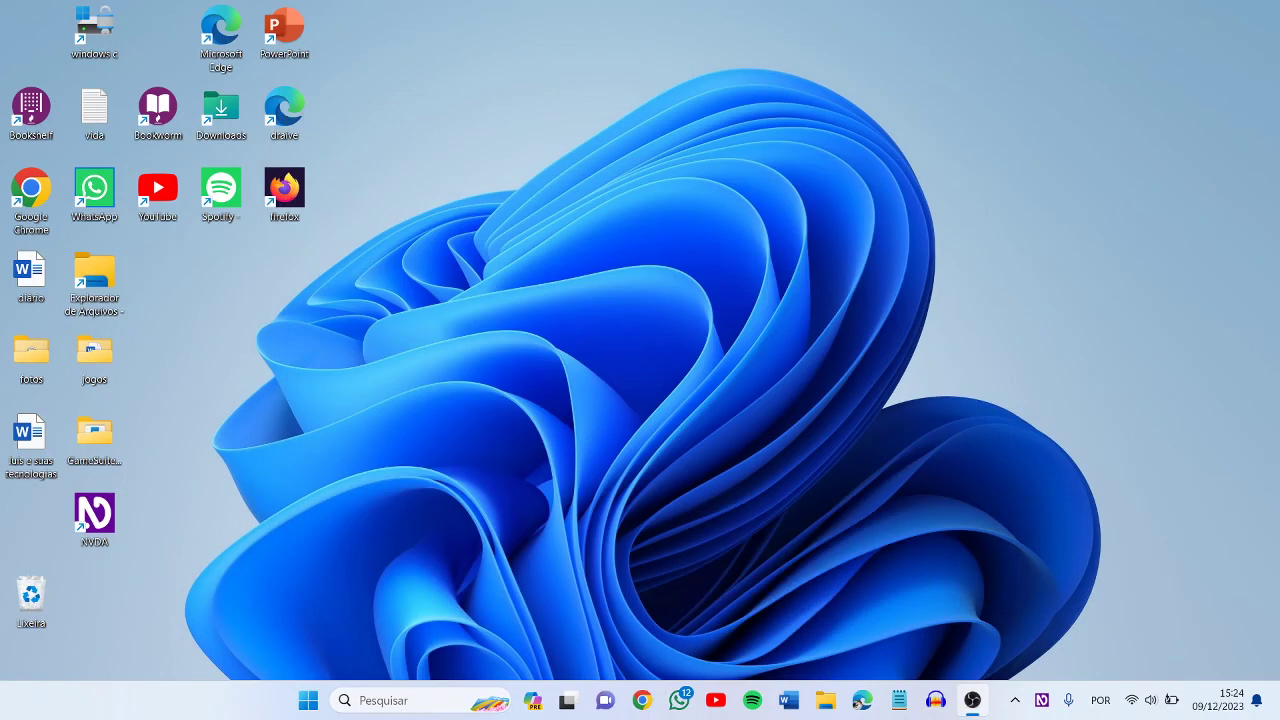
pyautogui.click(31, 200)
pyautogui.press('super+d')
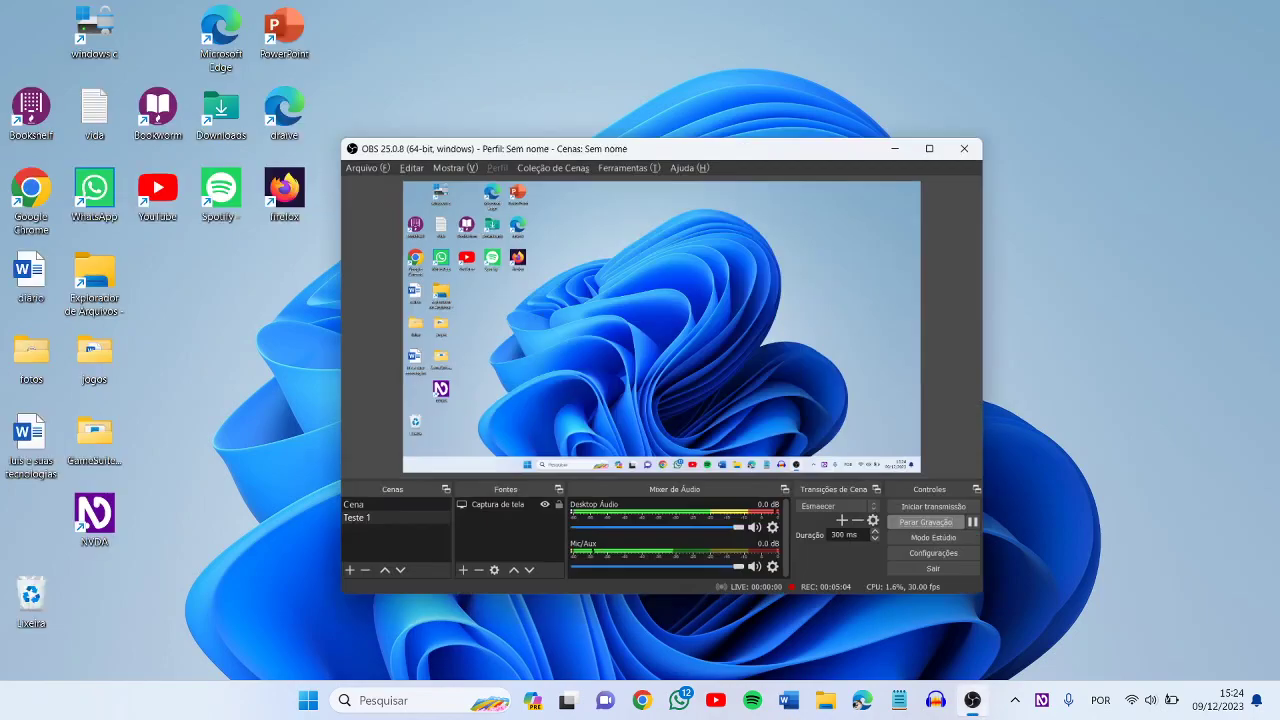
pyautogui.press('super+d')
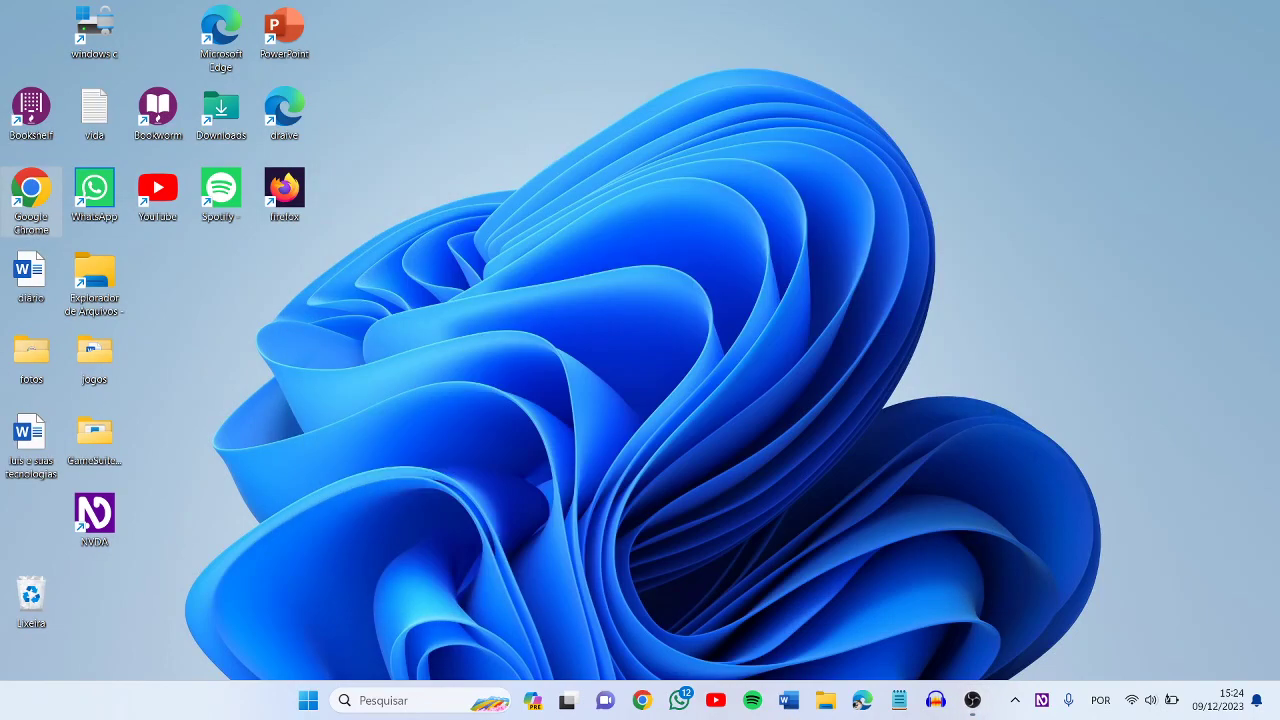
# Open the NVDA settings at the Fala (speech) category.
pyautogui.press('Insert+n')
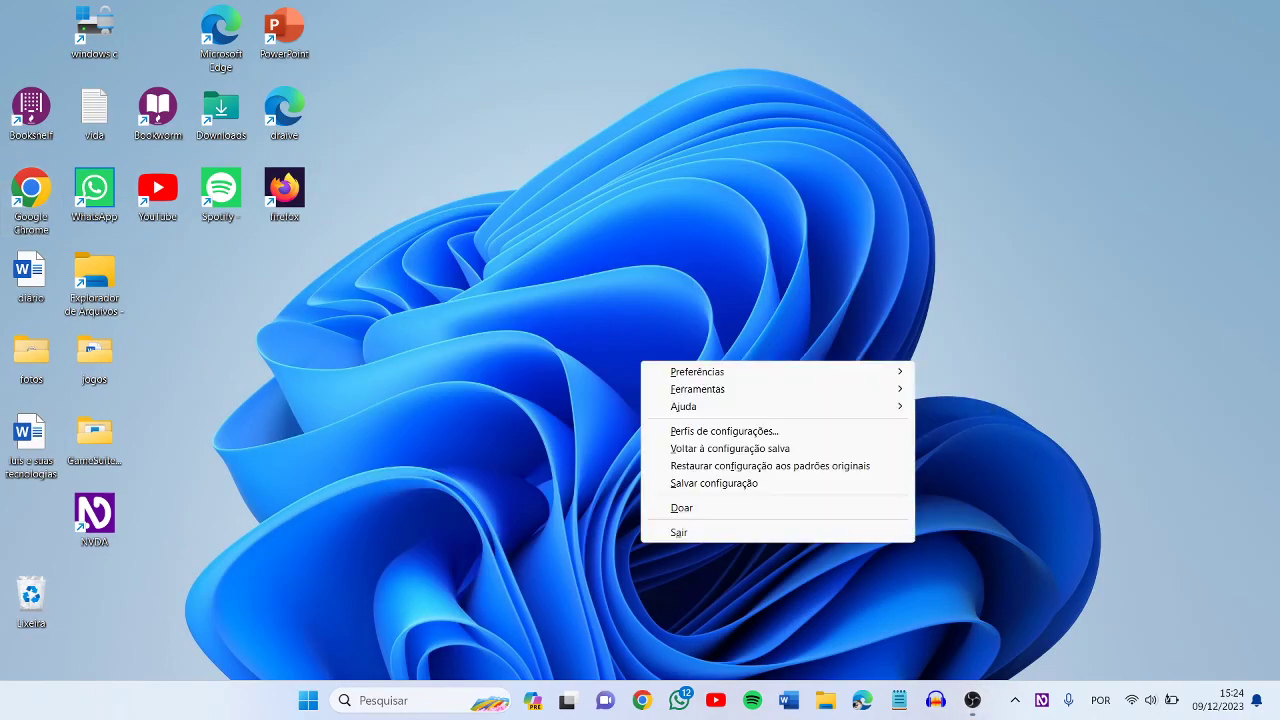
pyautogui.press('Down')
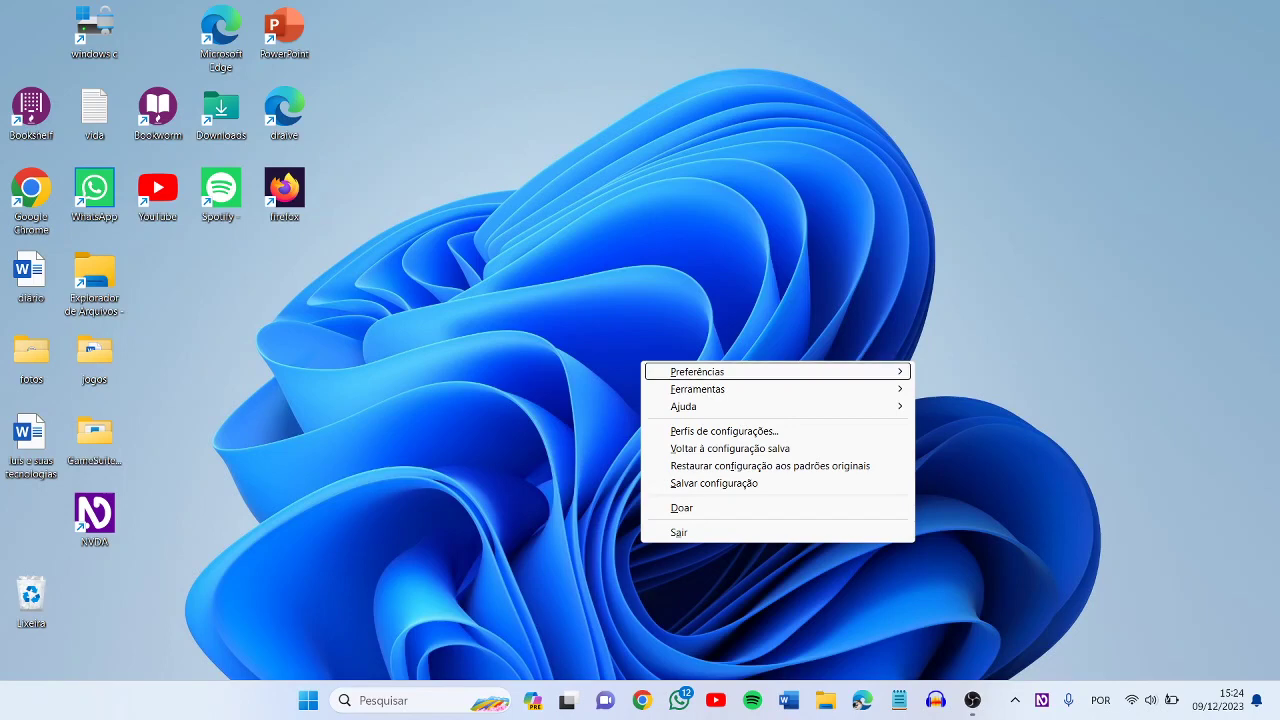
pyautogui.press('Right')
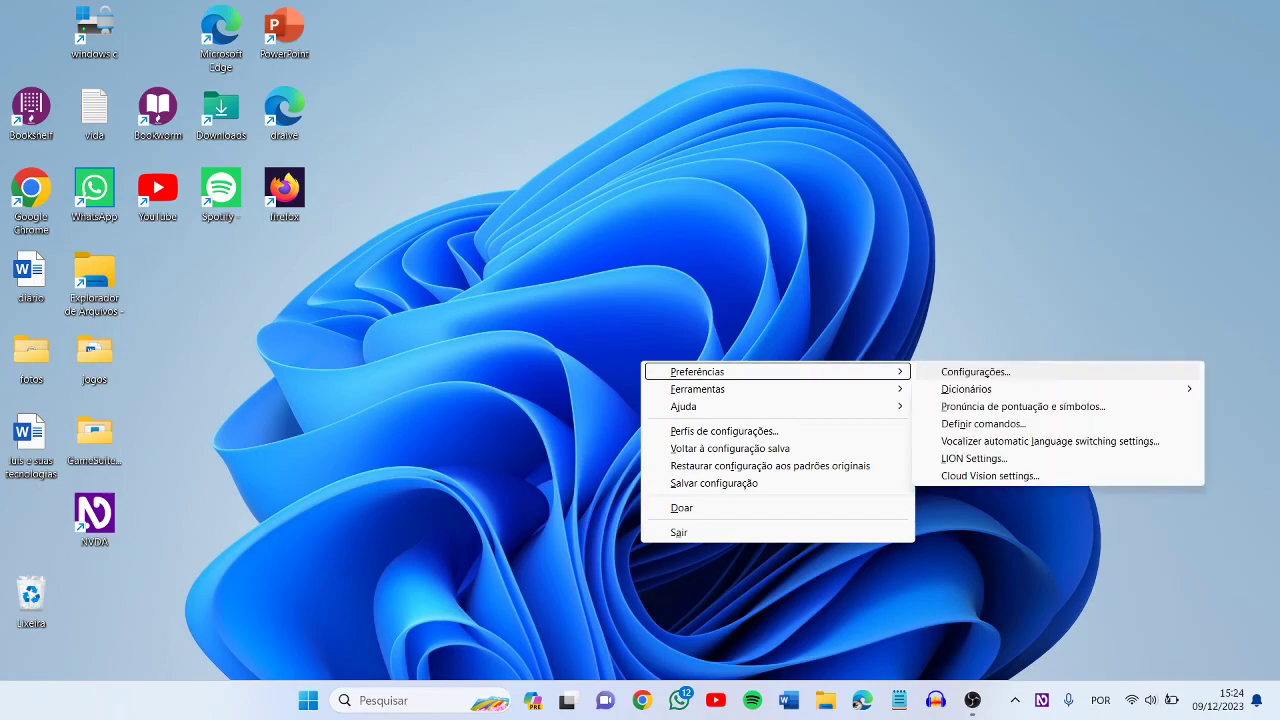
pyautogui.press('Down')
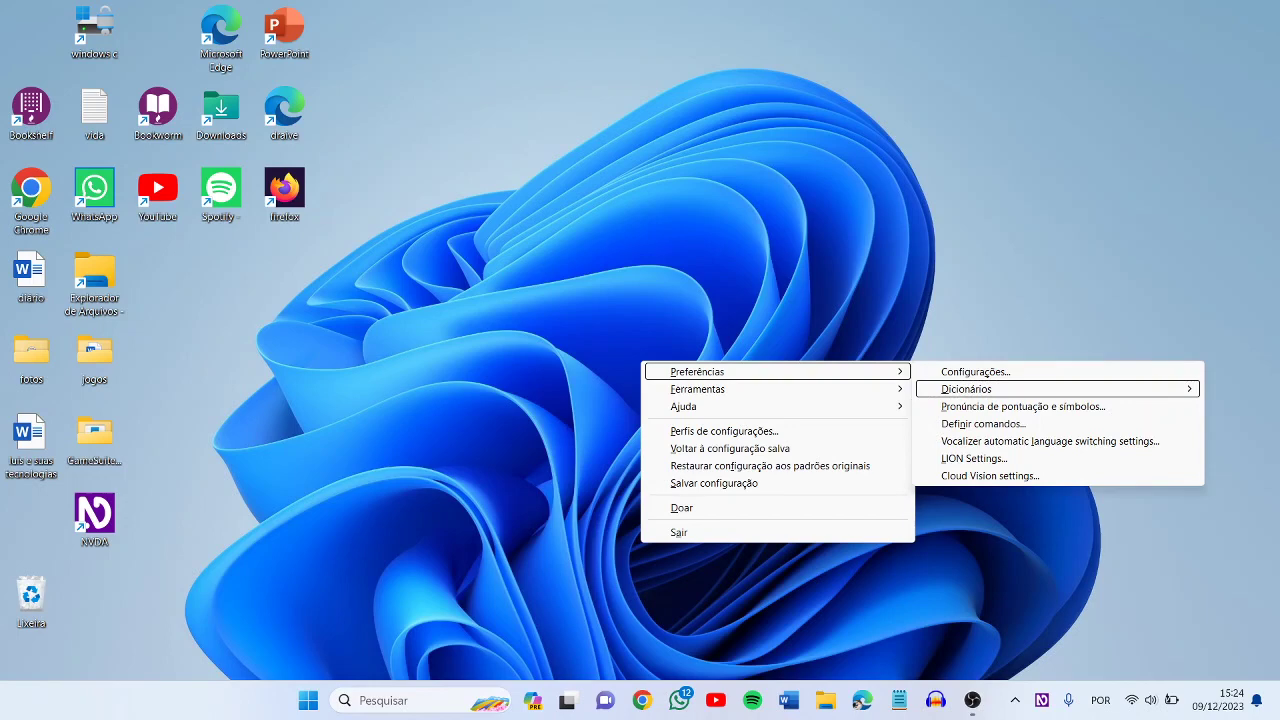
pyautogui.press('Up')
pyautogui.press('Return')
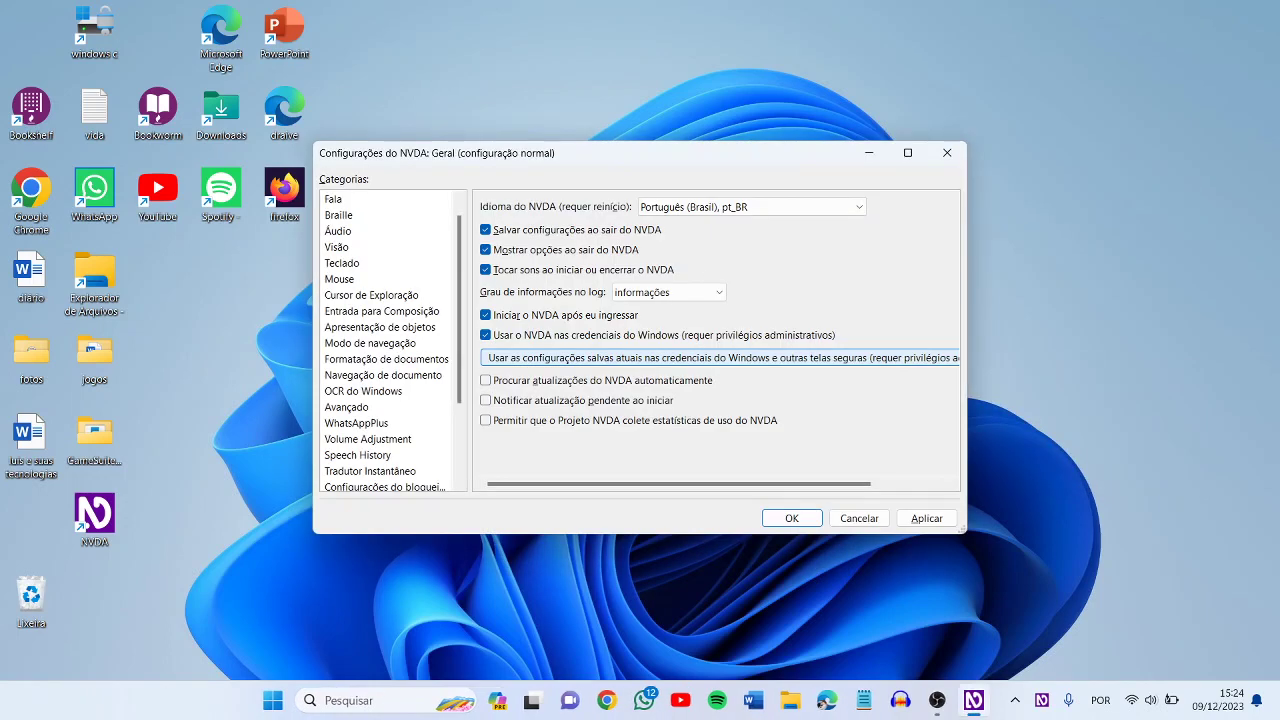
pyautogui.hotkey('ctrl', 'Tab')
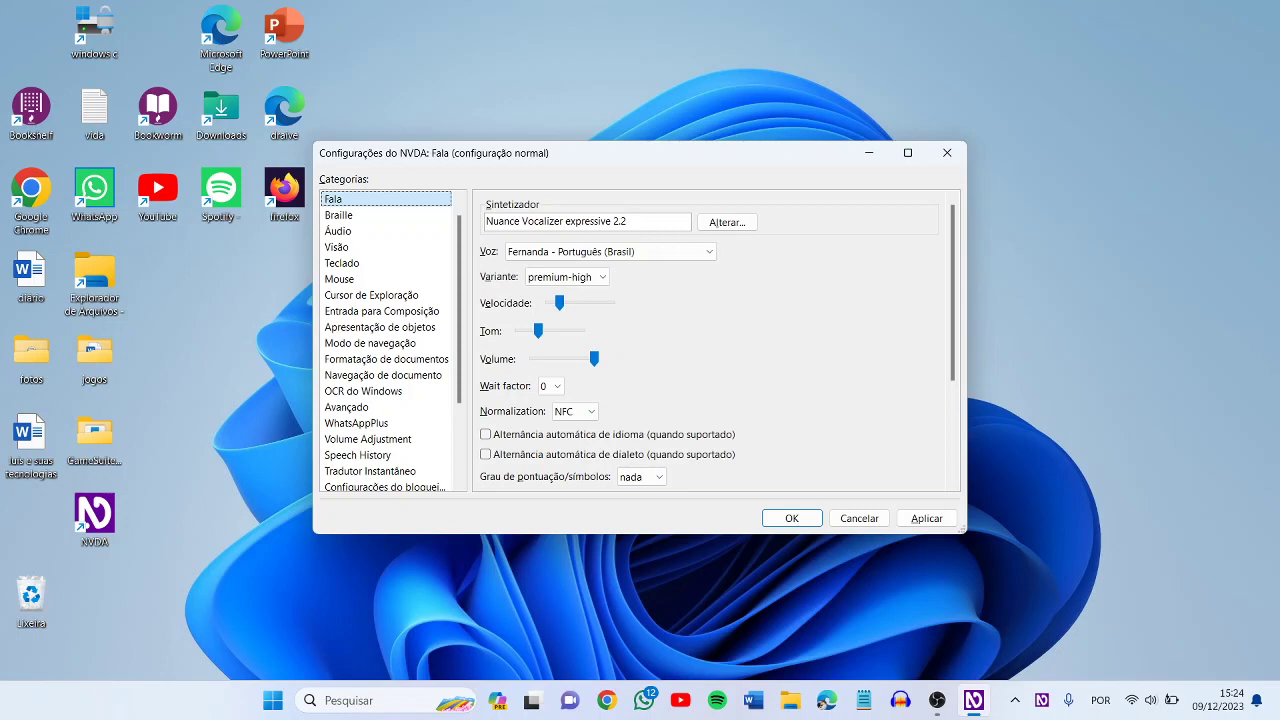
# Try out the synthesizer's voices one after another, from Luciana - Português (Brasil) to Juan - Espanhol (México).
pyautogui.click(487, 221)
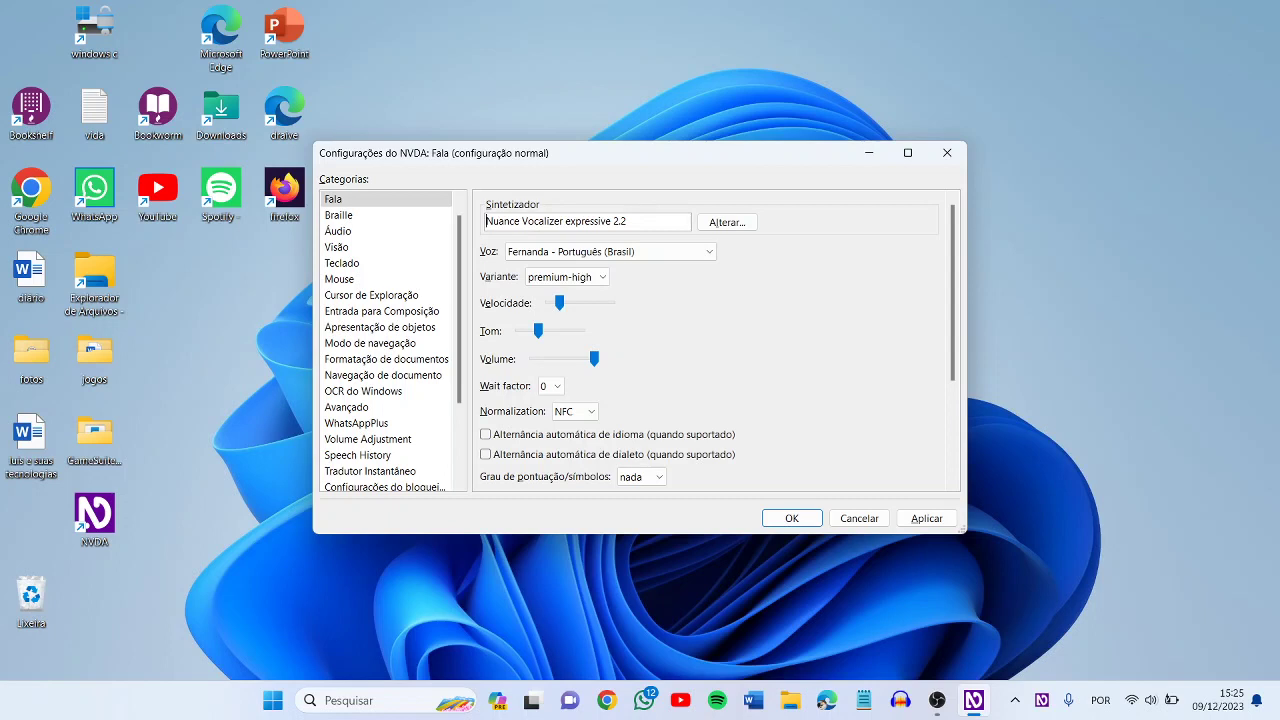
pyautogui.press('Tab')
pyautogui.press('Tab')
pyautogui.press('Down')
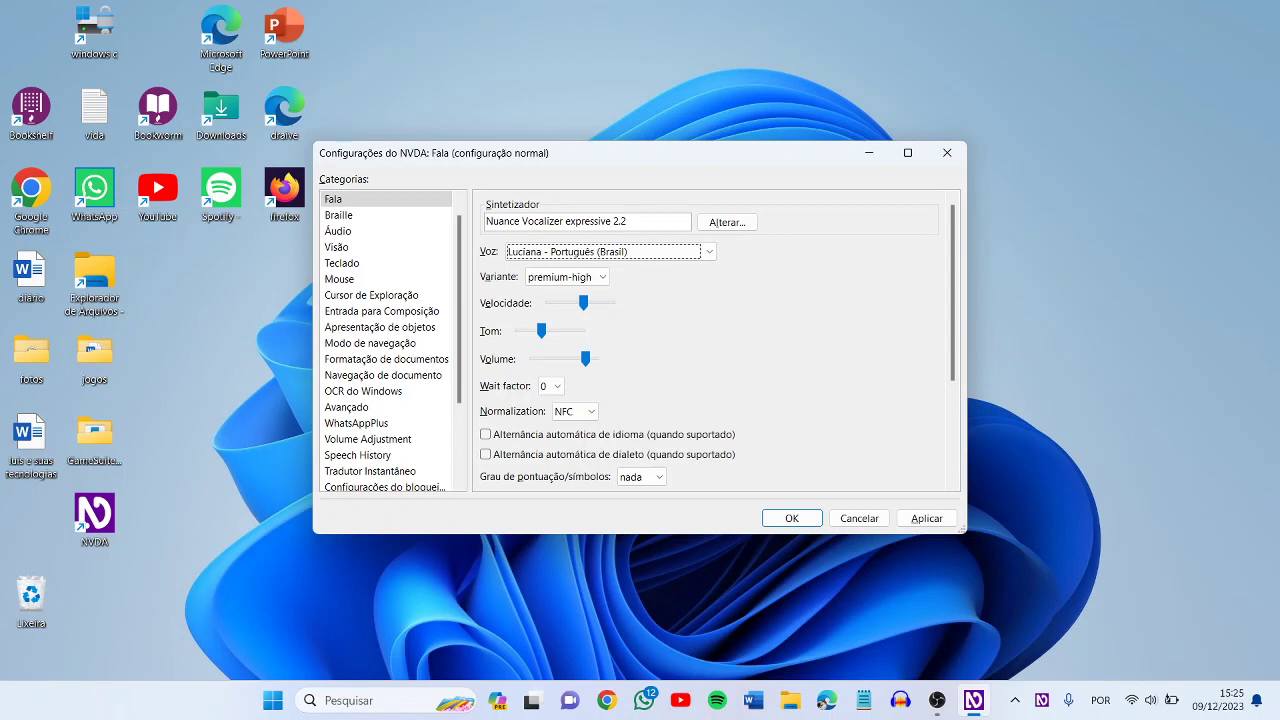
pyautogui.press('Down')
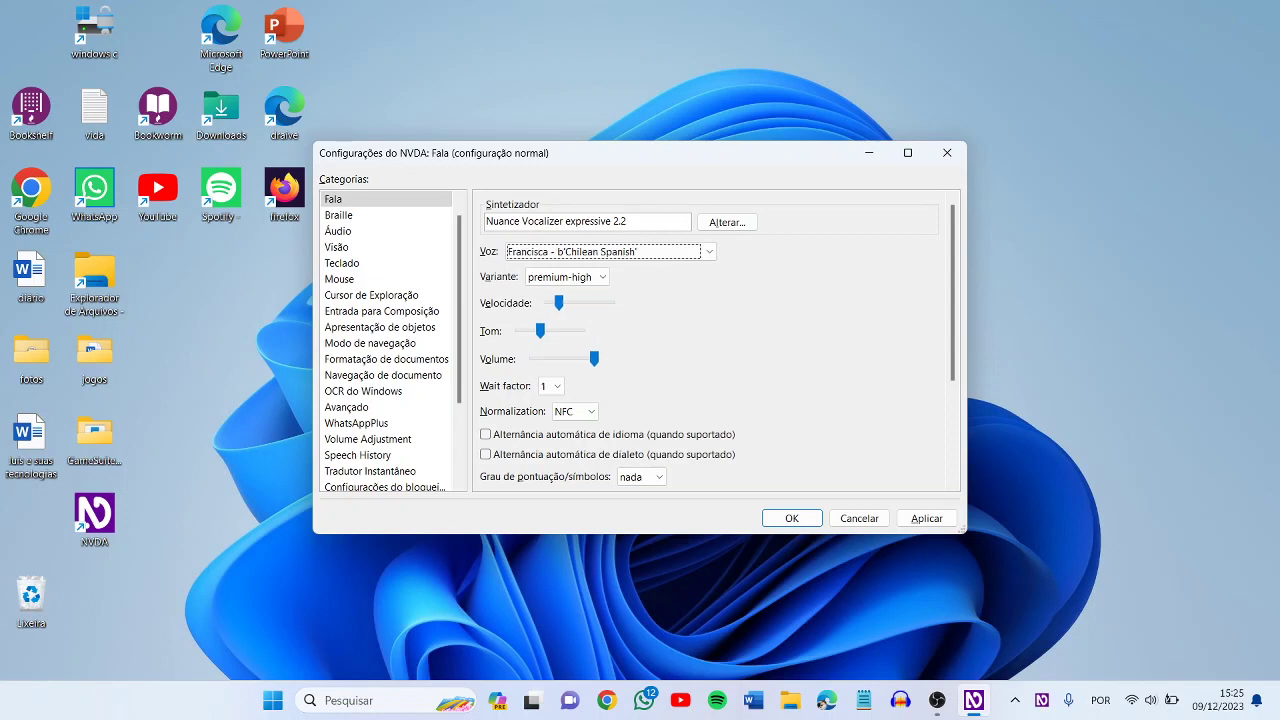
pyautogui.press('Down')
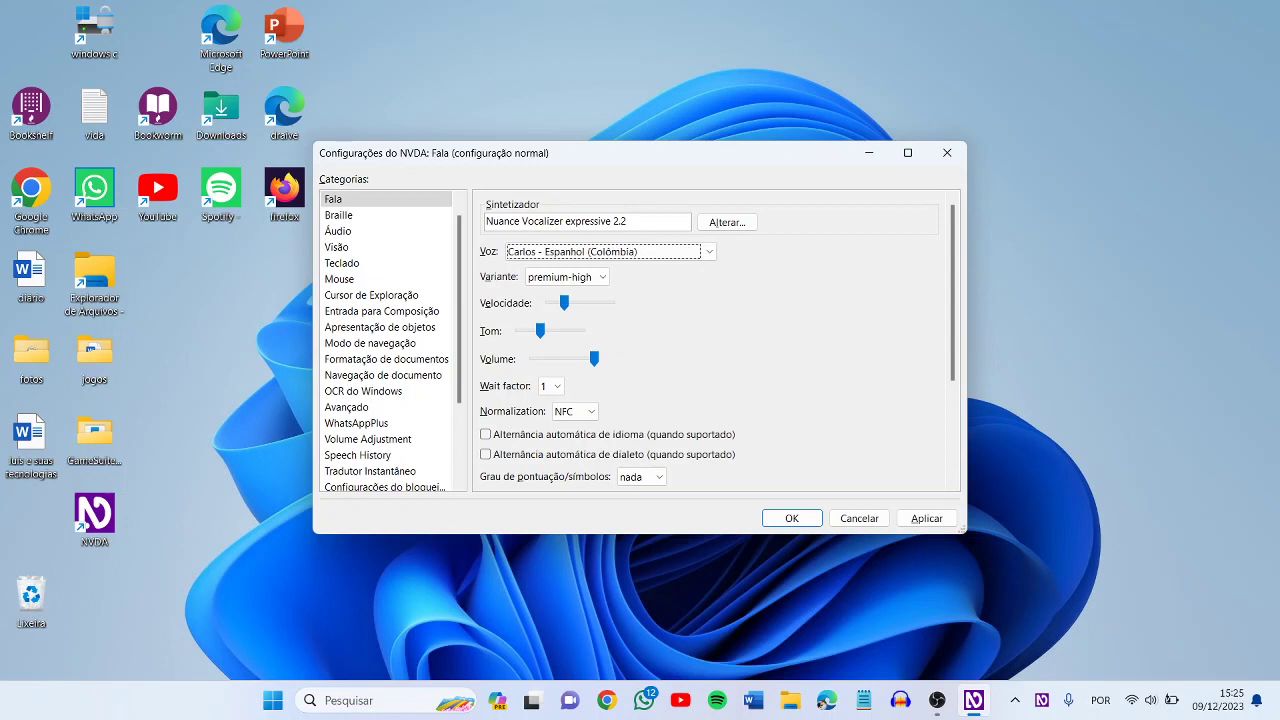
pyautogui.press('Down')
pyautogui.press('Down')
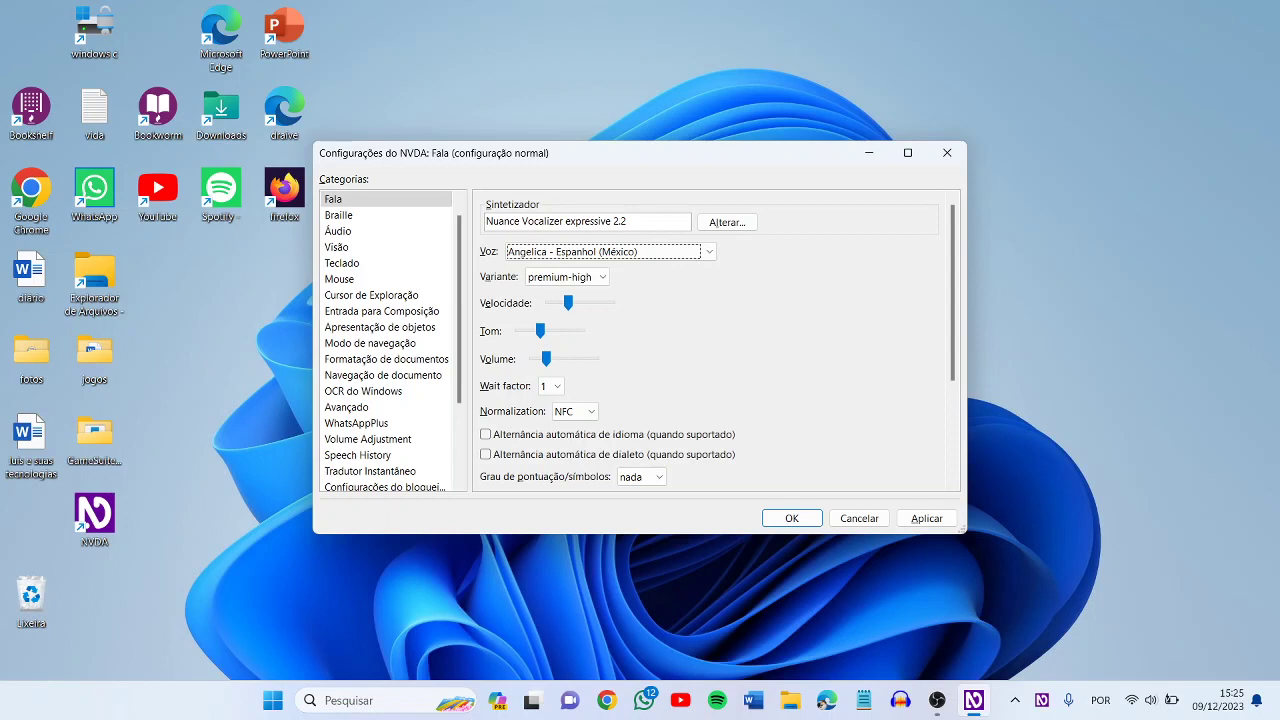
pyautogui.press('Down')
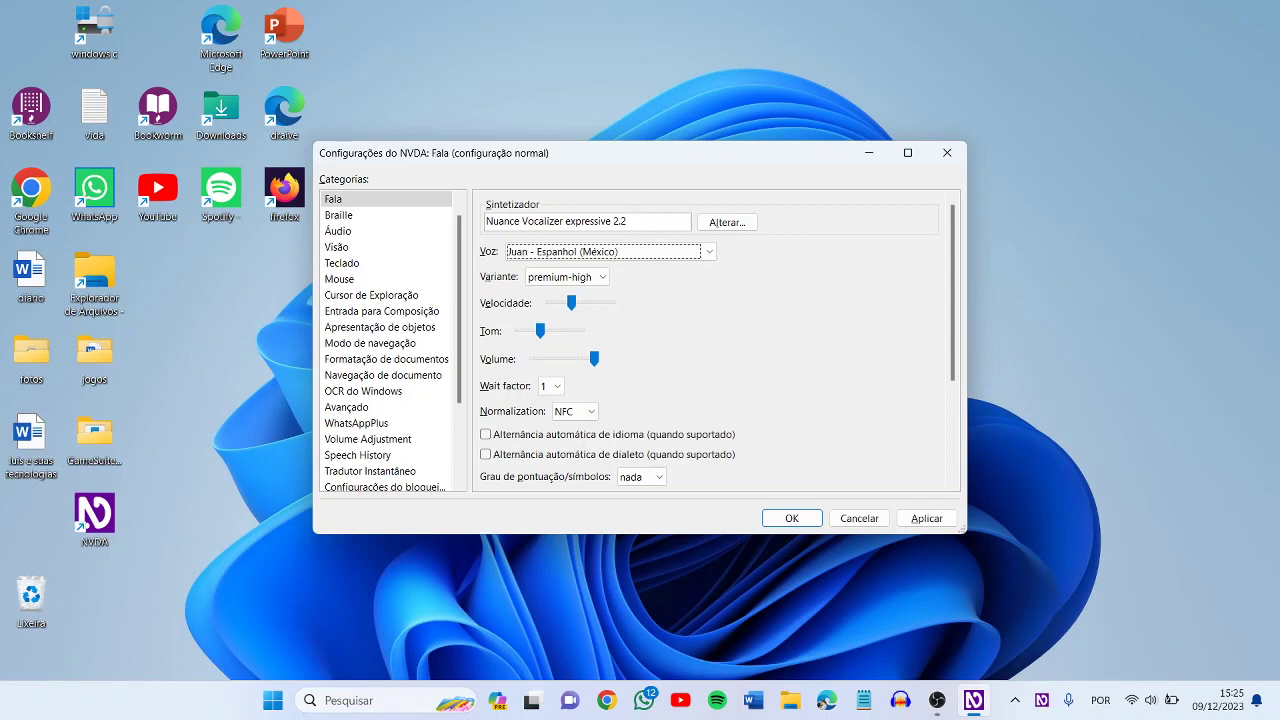
# Set the synthesizer's voice to Luciana - Português (Brasil).
pyautogui.press('Up')
pyautogui.press('Up')
pyautogui.press('Up')
pyautogui.press('Up')
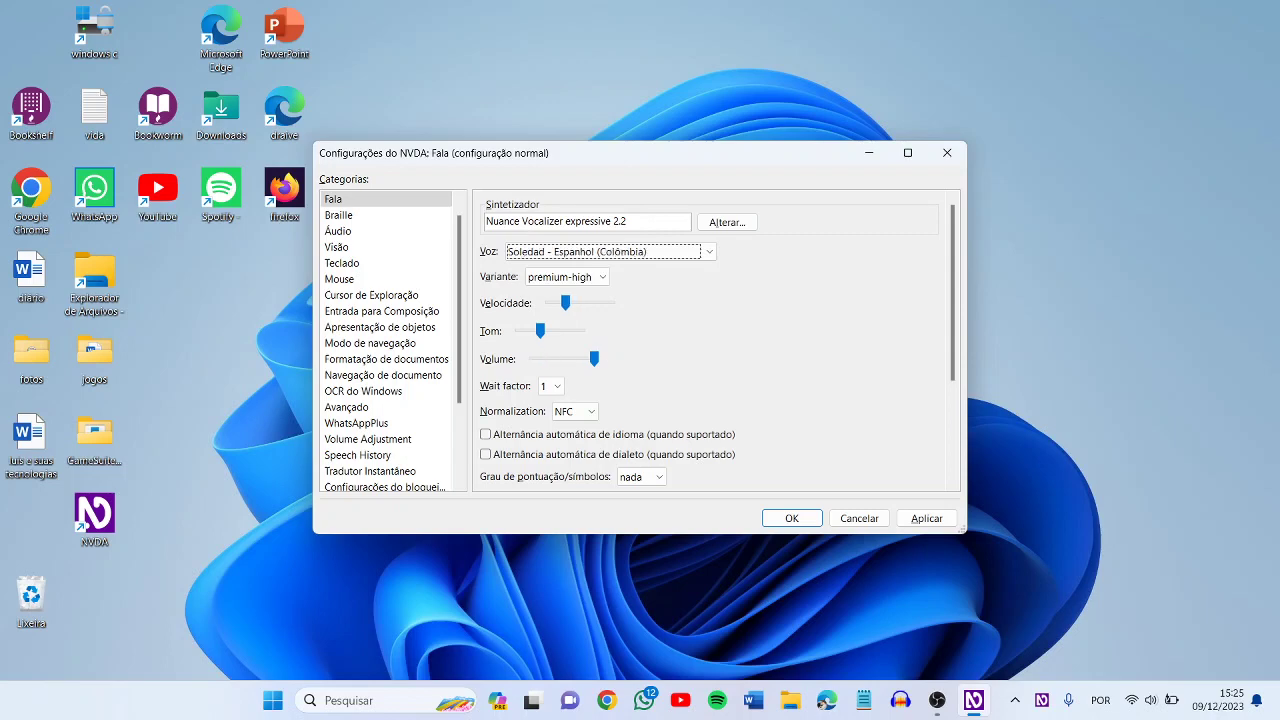
pyautogui.press('Up')
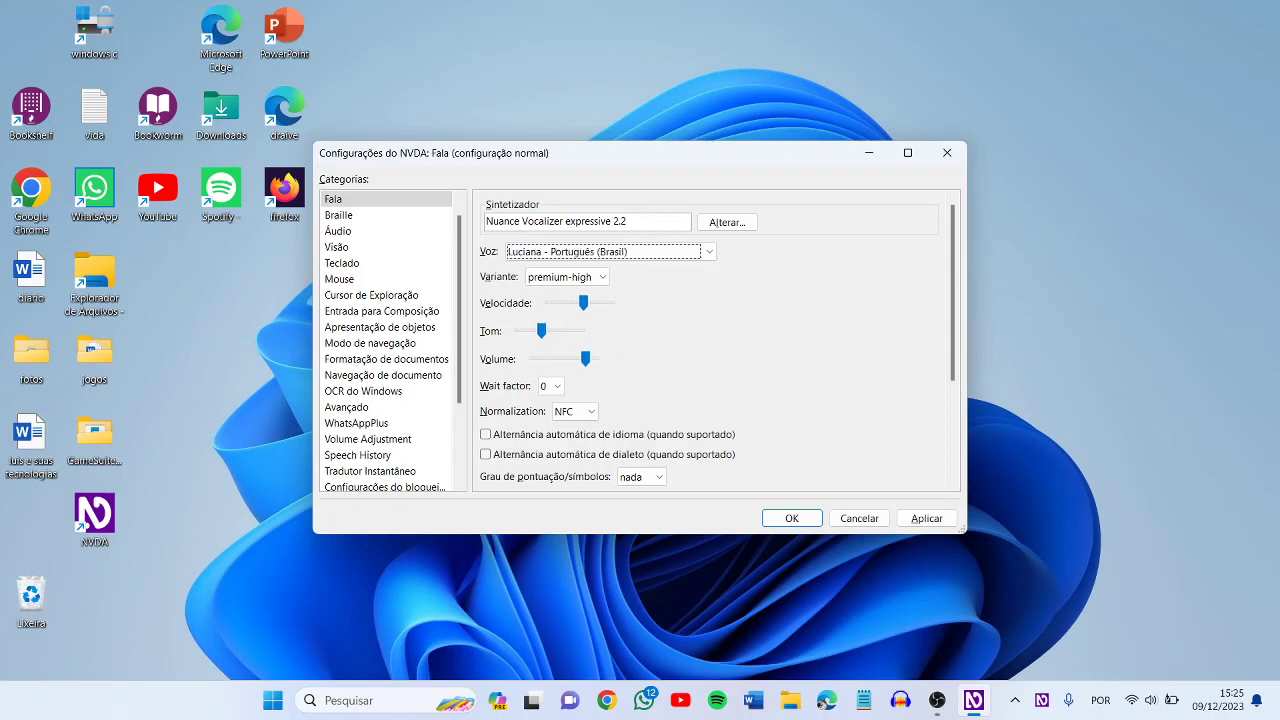
# Try faster and slower speech rates for the Luciana voice and leave Velocidade slightly lower than at the start.
pyautogui.press('Tab')
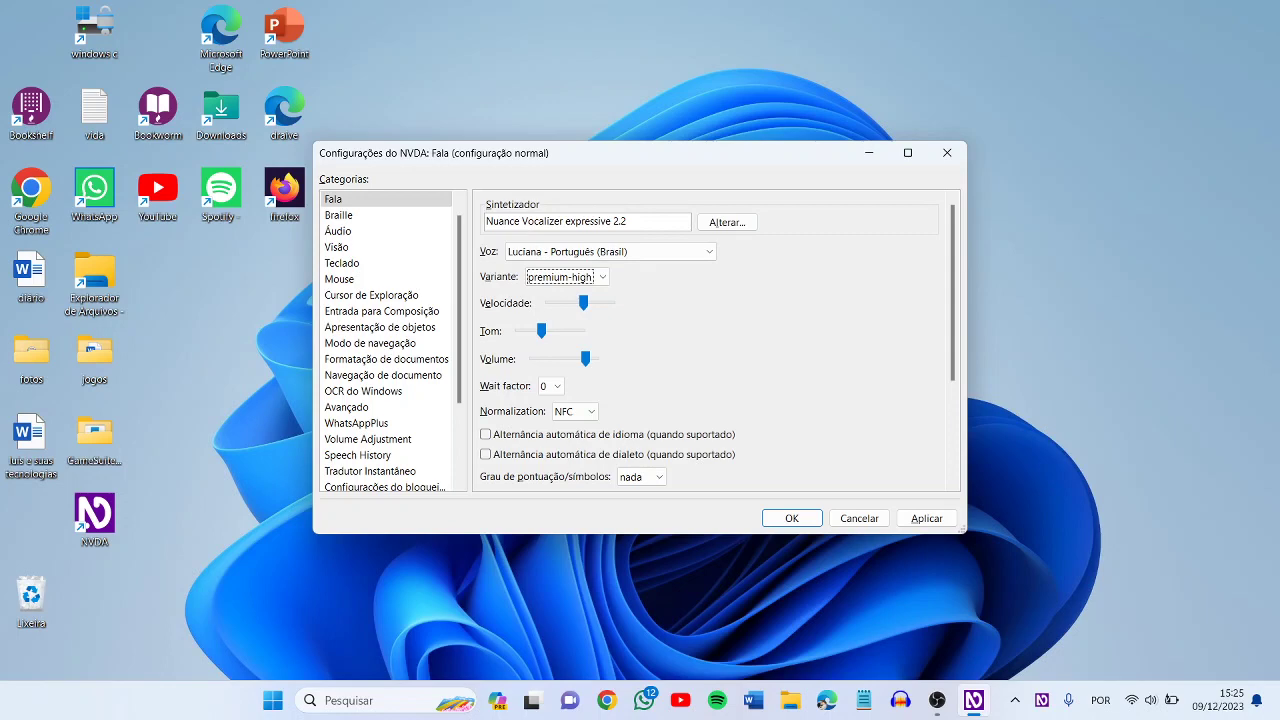
pyautogui.press('Tab')
pyautogui.press('Left')
pyautogui.press('Left')
pyautogui.press('Right')
pyautogui.press('Right')
pyautogui.press('Right')
pyautogui.press('Right')
pyautogui.press('Right')
pyautogui.press('Right')
pyautogui.press('Right')
pyautogui.press('Left')
pyautogui.press('Left')
pyautogui.press('Left')
pyautogui.press('Left')
pyautogui.press('Left')
pyautogui.press('Left')
pyautogui.press('Left')
pyautogui.press('Left')
pyautogui.press('Left')
pyautogui.press('Left')
pyautogui.press('Left')
pyautogui.press('Left')
pyautogui.press('Left')
pyautogui.press('Left')
pyautogui.press('Left')
pyautogui.press('Left')
# Raise the synthesizer's speech volume to its maximum.
pyautogui.press('Tab')
pyautogui.press('Tab')
pyautogui.press('Right')
pyautogui.press('Right')
pyautogui.press('Right')
pyautogui.press('Right')
pyautogui.press('Right')
pyautogui.press('Right')
pyautogui.press('Right')
# Review the Wait factor, Normalization and automatic language and dialect switching options of the speech settings.
pyautogui.press('Tab')
pyautogui.press('Tab')
pyautogui.press('Tab')
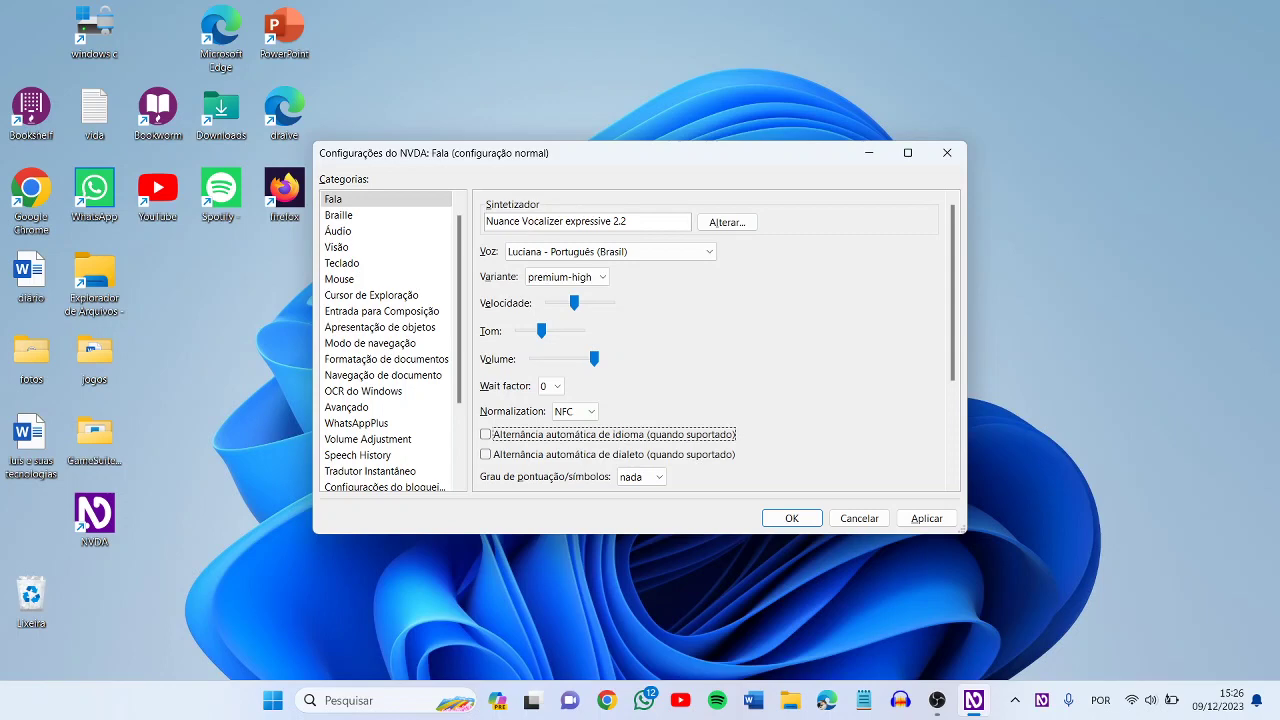
pyautogui.hotkey('shift', 'Tab')
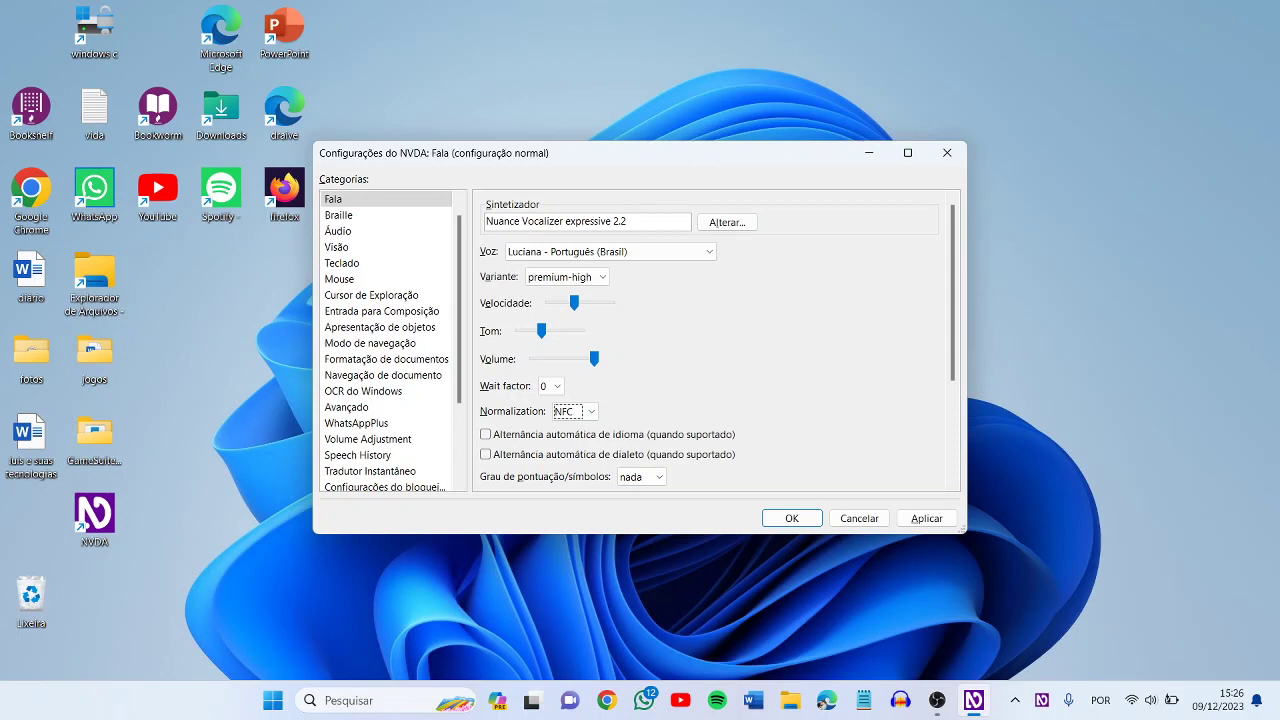
pyautogui.press('Tab')
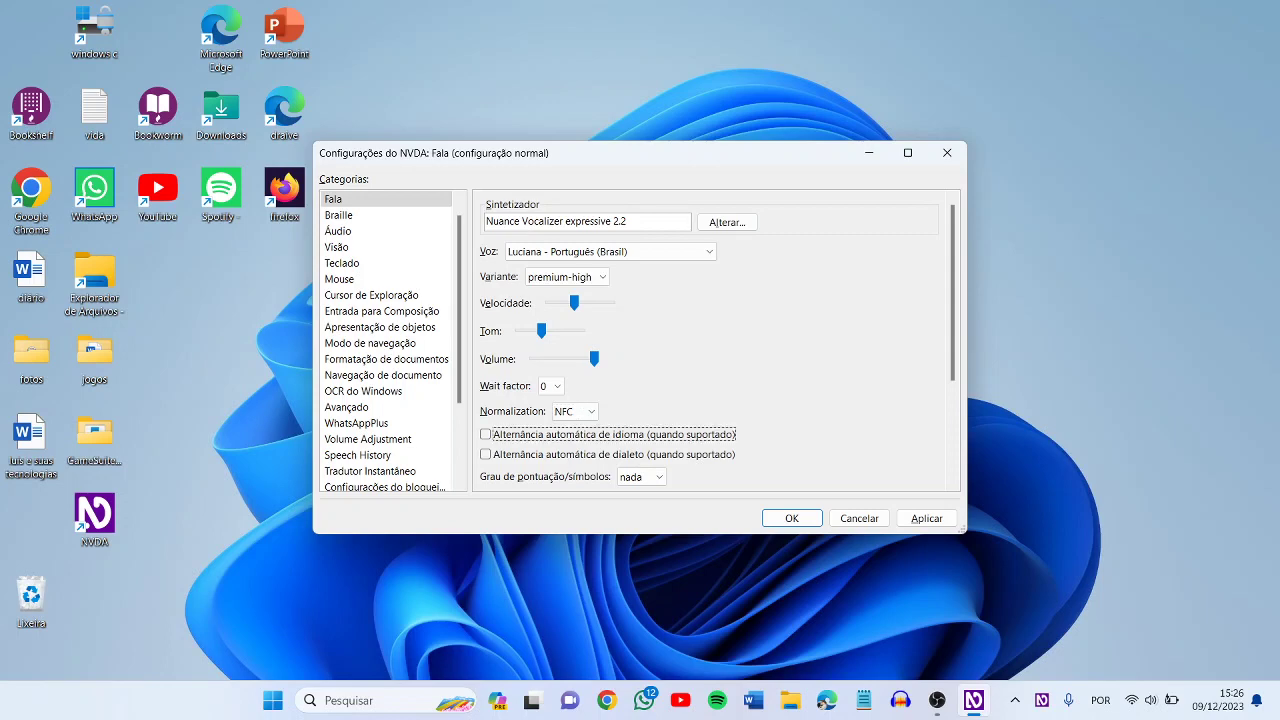
pyautogui.press('Tab')
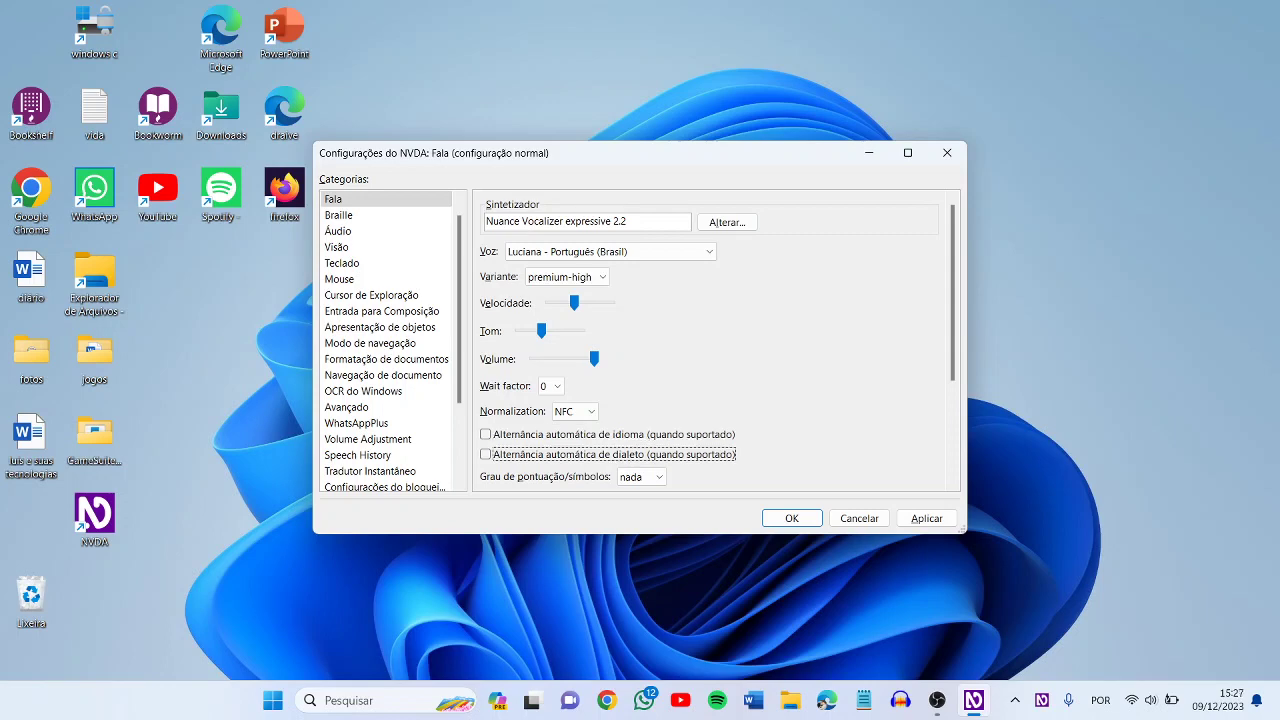
# Go through the available punctuation and symbol levels and return Grau de pontuação/símbolos to nada.
pyautogui.press('Tab')
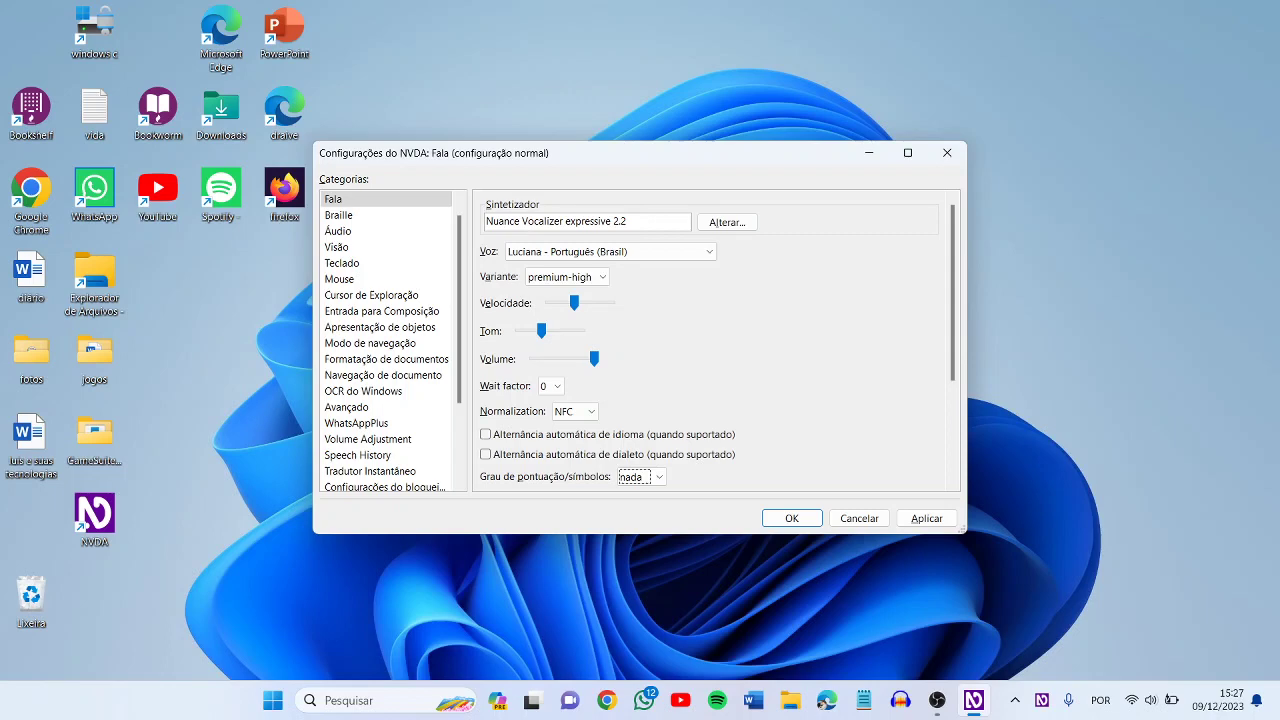
pyautogui.press('Down')
pyautogui.press('Down')
pyautogui.press('Down')
pyautogui.press('Up')
pyautogui.press('Up')
pyautogui.press('Up')
pyautogui.press('Down')
pyautogui.press('Down')
pyautogui.press('Down')
pyautogui.press('Up')
pyautogui.press('Up')
pyautogui.press('Up')
# Review the options for trusting the voice's language, including Unicode Consortium data and delaying character descriptions.
pyautogui.press('Tab')
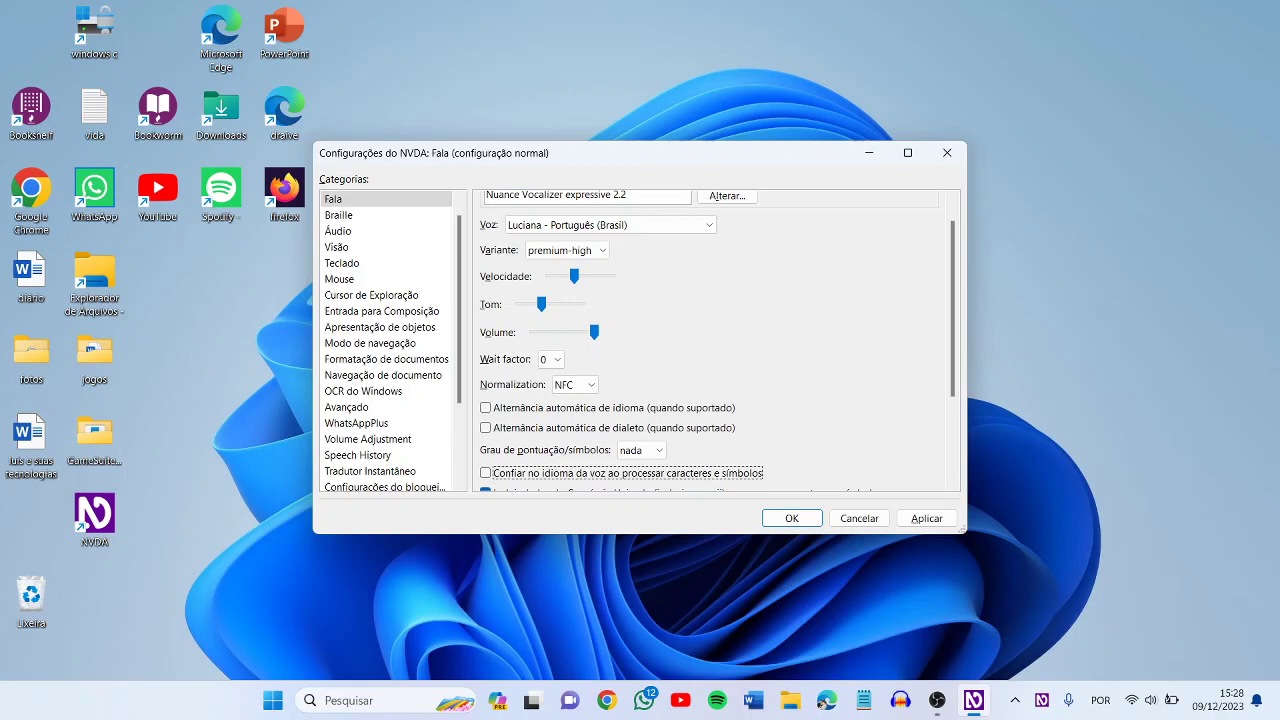
pyautogui.press('Tab')
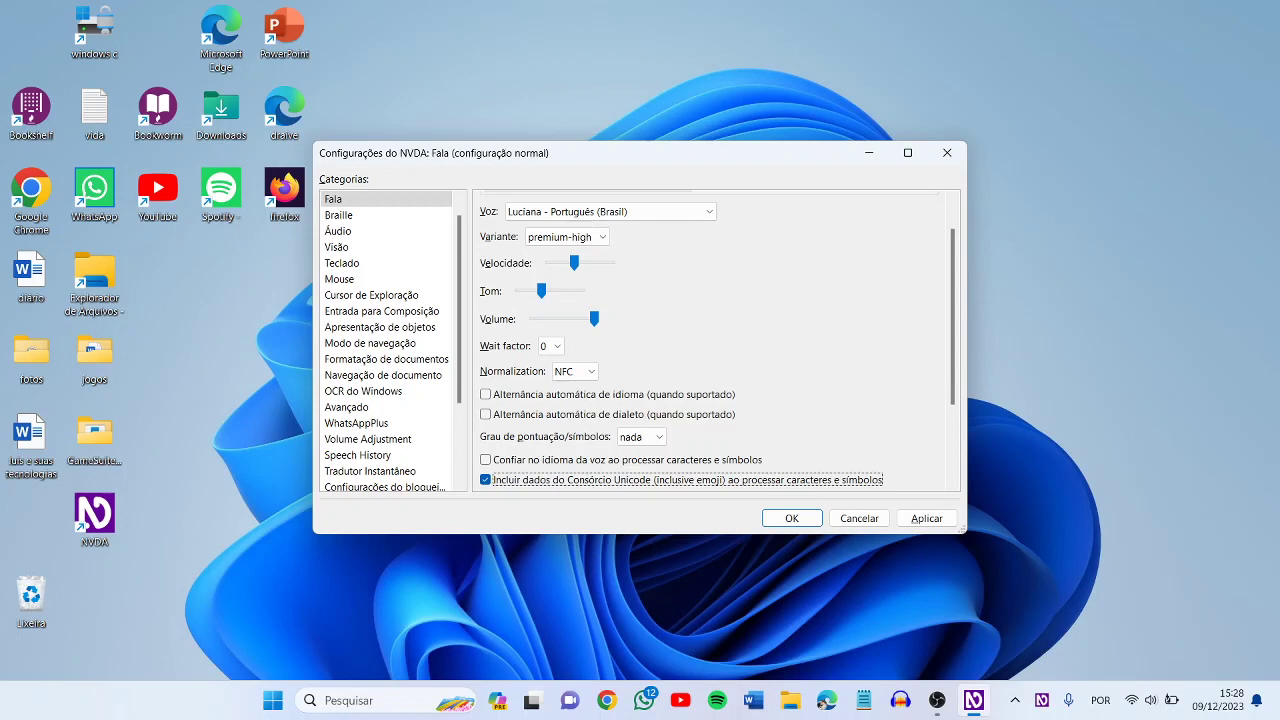
pyautogui.hotkey('shift', 'Tab')
pyautogui.press('Tab')
pyautogui.press('Tab')
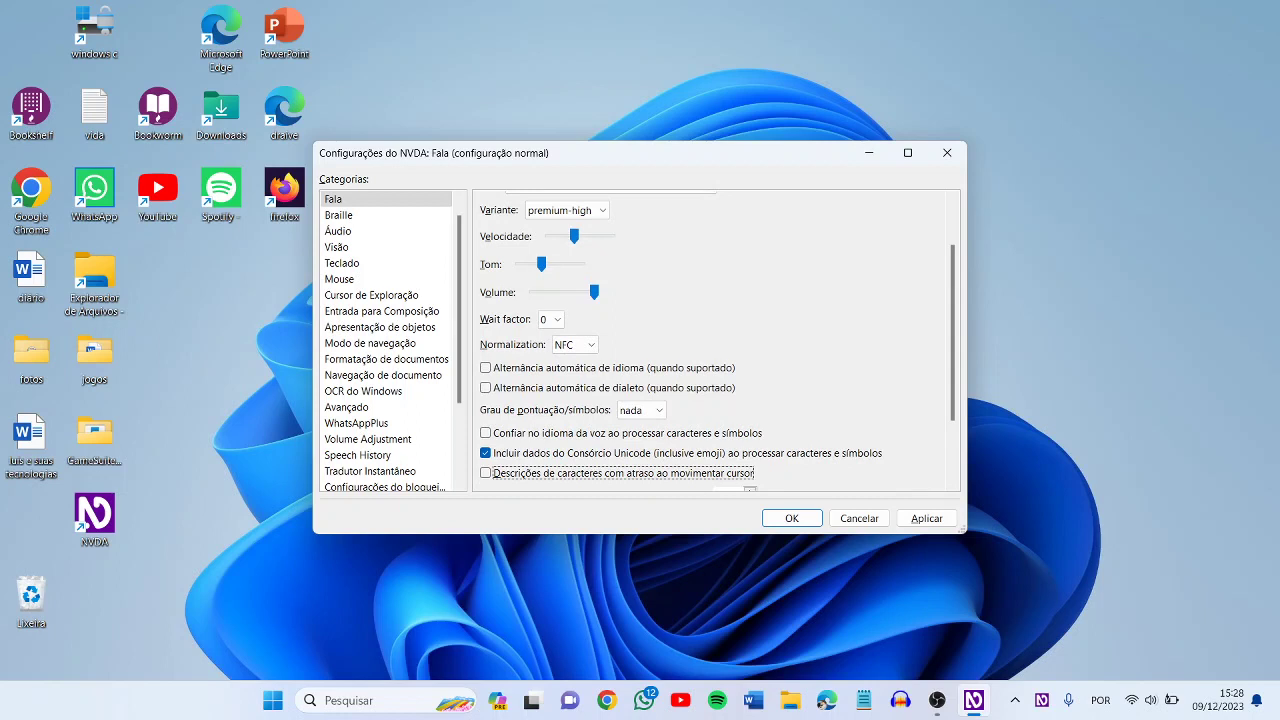
pyautogui.hotkey('shift', 'Tab')
pyautogui.press('Tab')
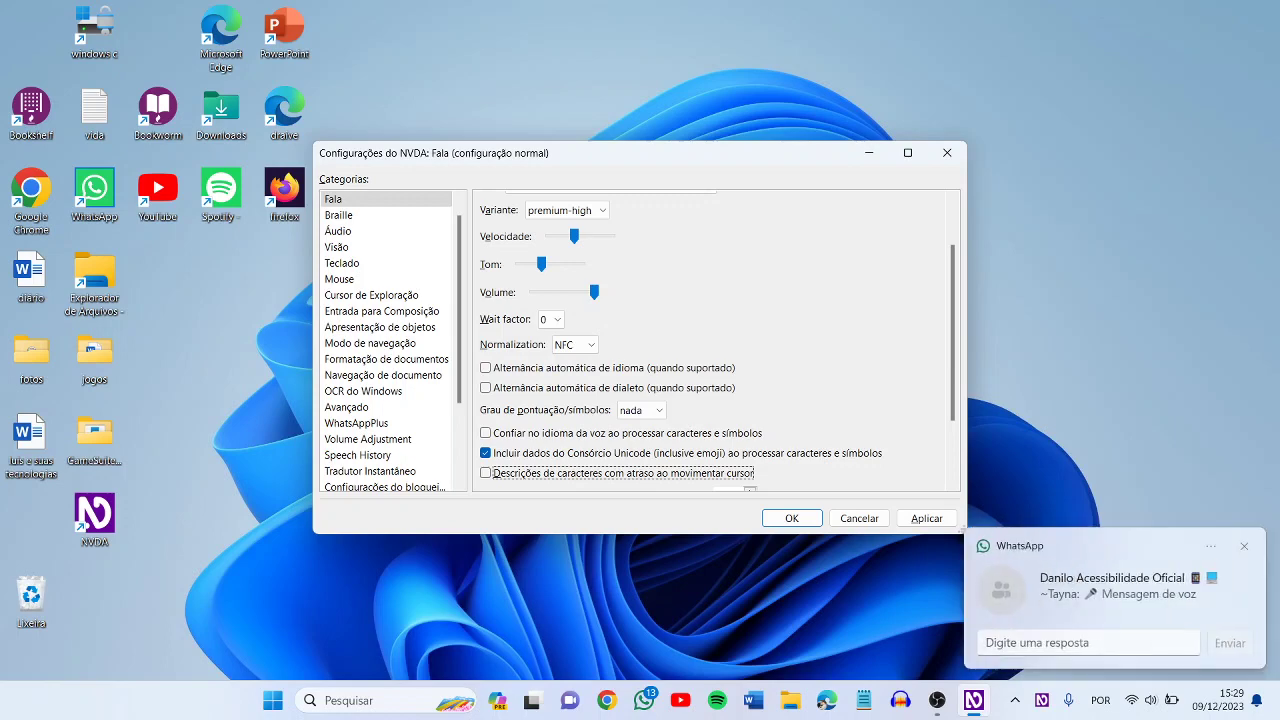
# Review the capital-letter options for pitch change percentage, announcement and beeps, plus the improved spelling option, keeping the percentage at 30.
pyautogui.press('Tab')
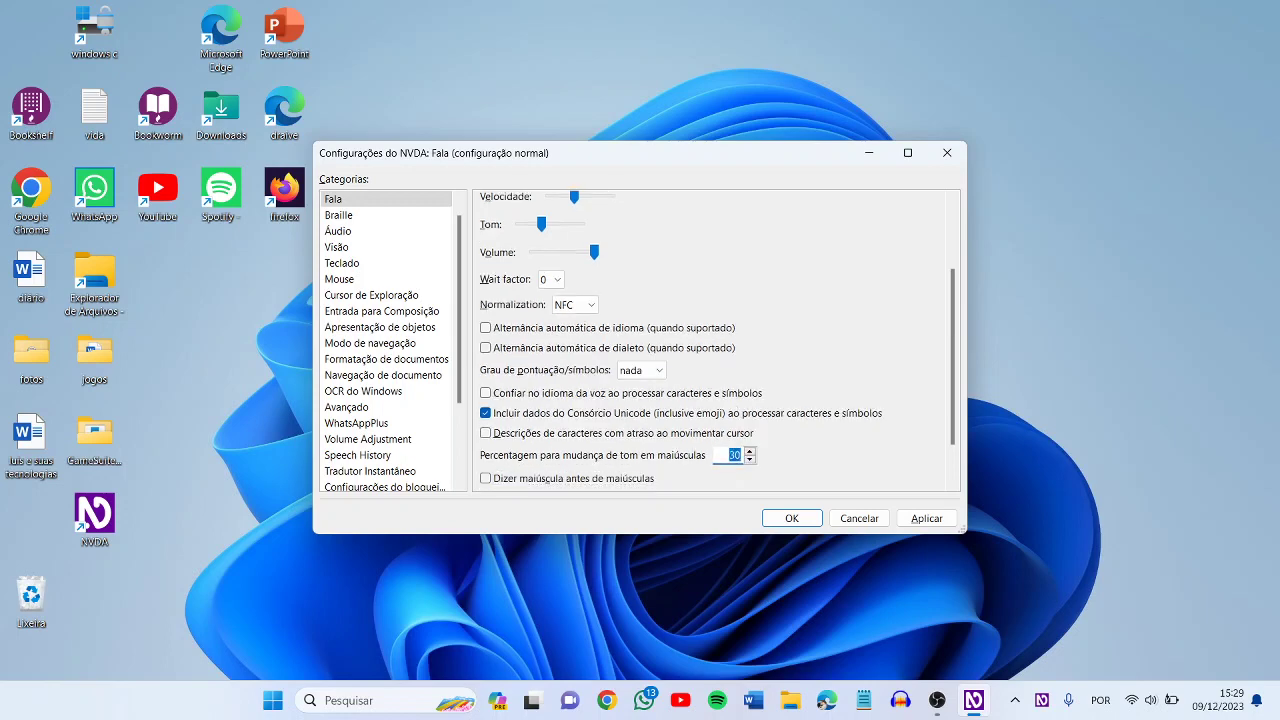
pyautogui.hotkey('shift', 'Tab')
pyautogui.press('Tab')
pyautogui.press('Down')
pyautogui.press('Up')
pyautogui.press('Tab')
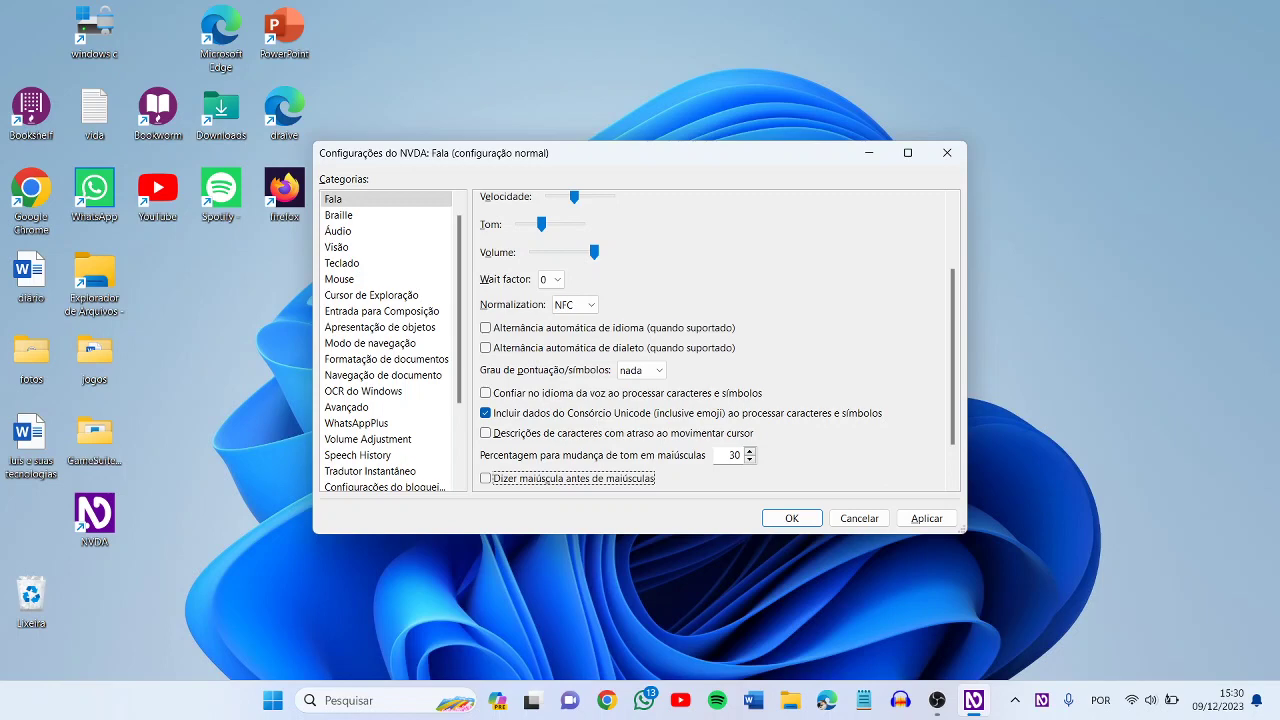
pyautogui.press('Tab')
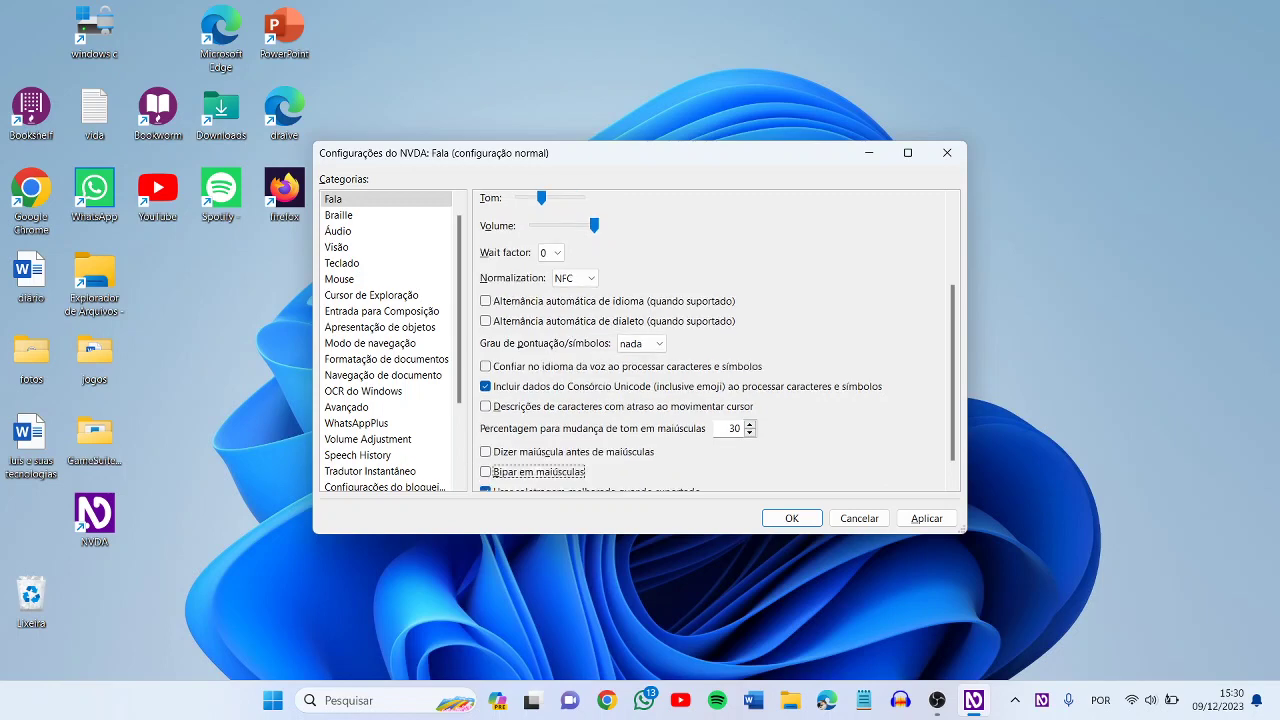
pyautogui.hotkey('shift', 'Tab')
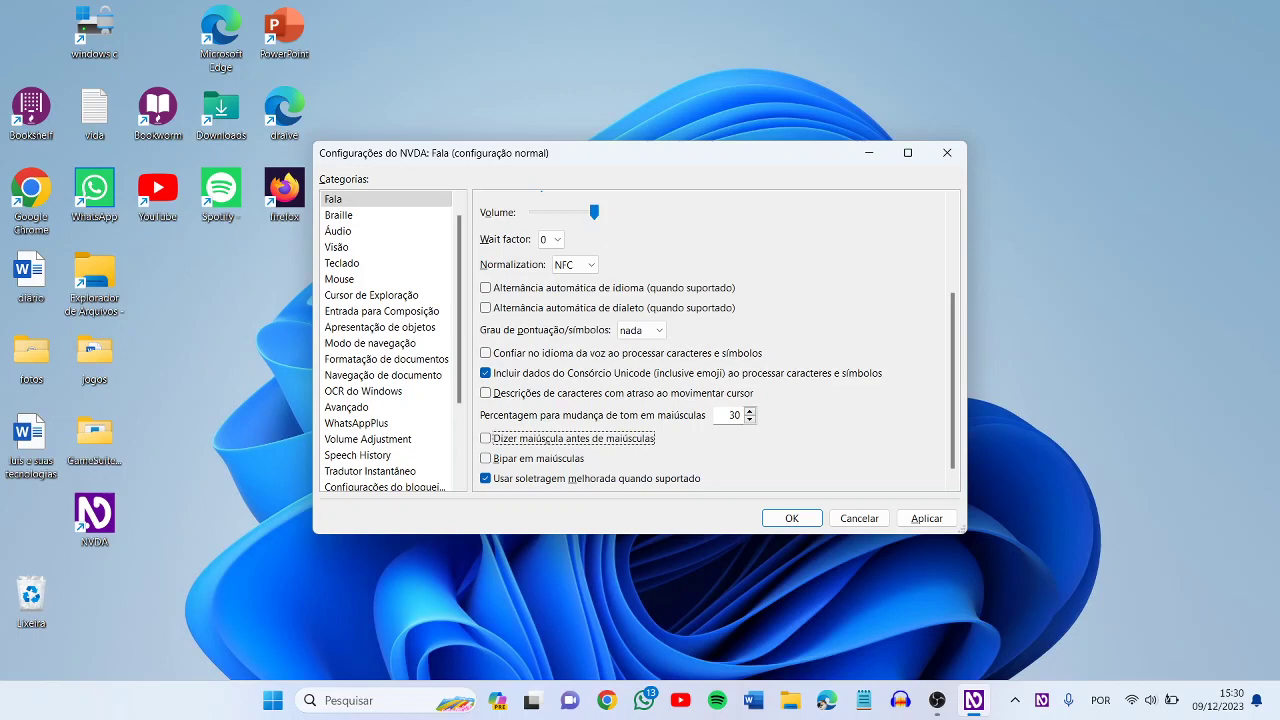
pyautogui.press('Tab')
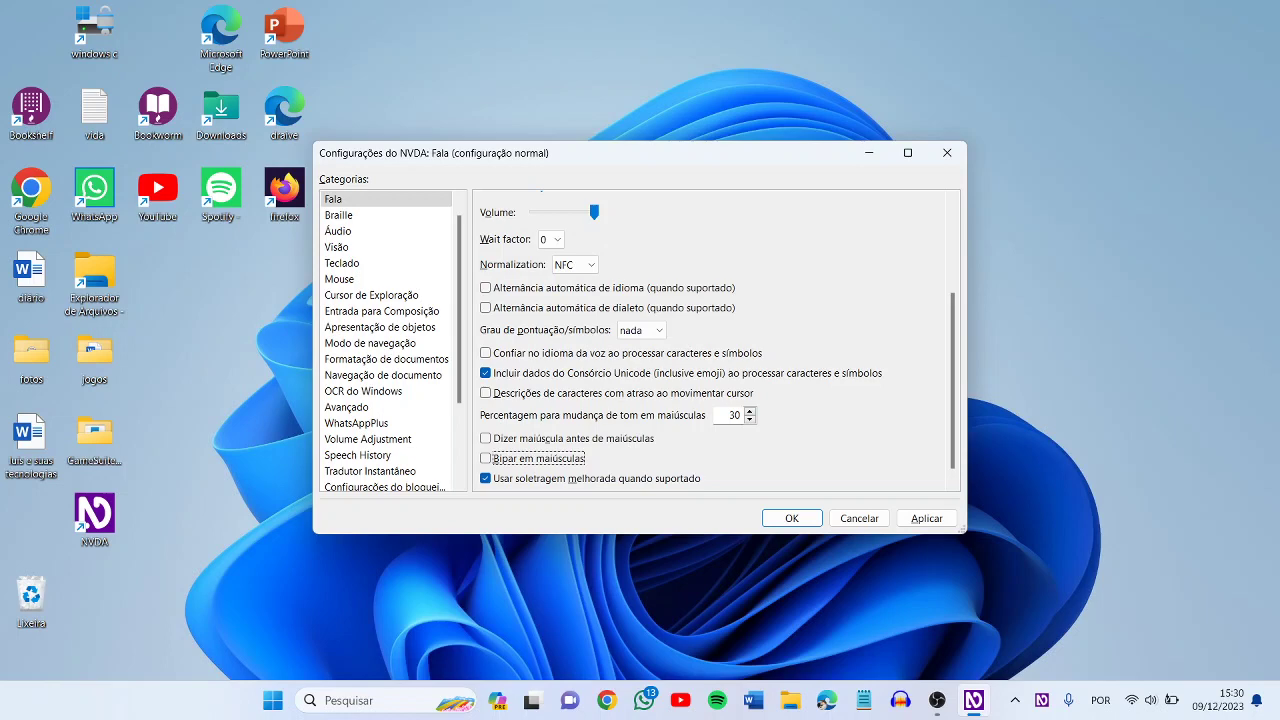
pyautogui.press('Tab')
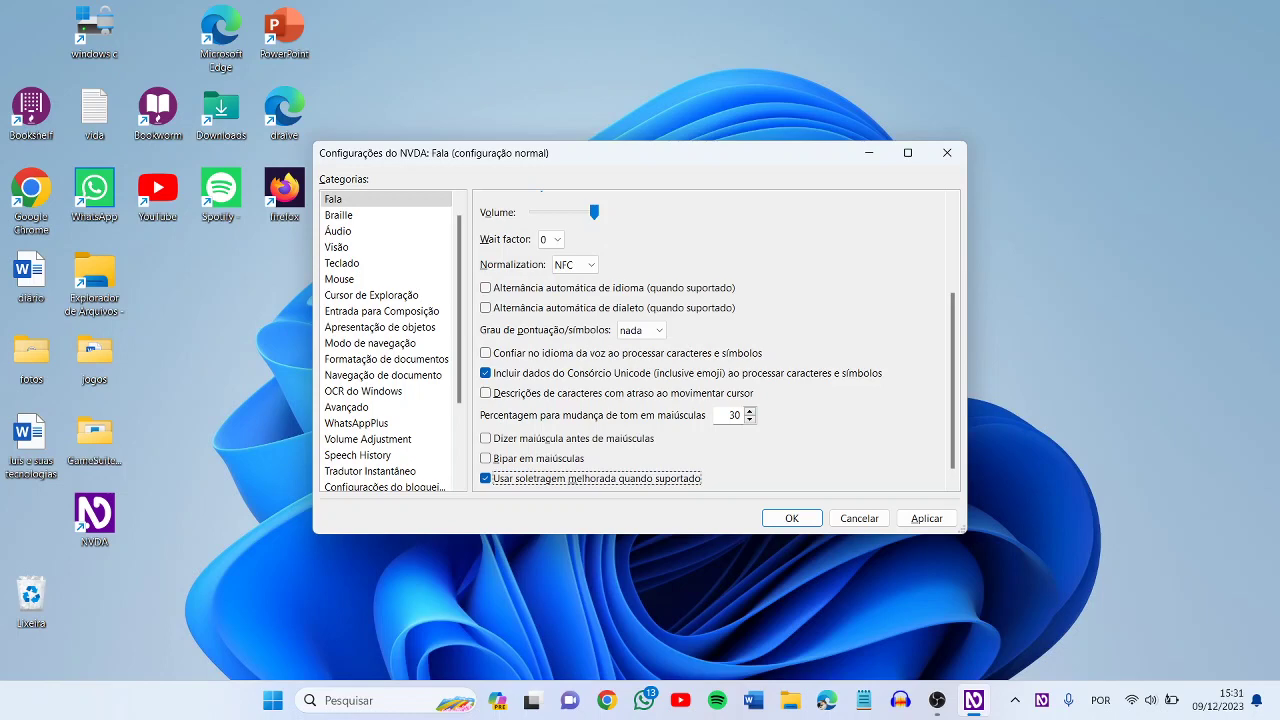
# Review the dialog's OK, Cancelar and Aplicar choices and return to the category list.
pyautogui.press('Tab')
pyautogui.press('Tab')
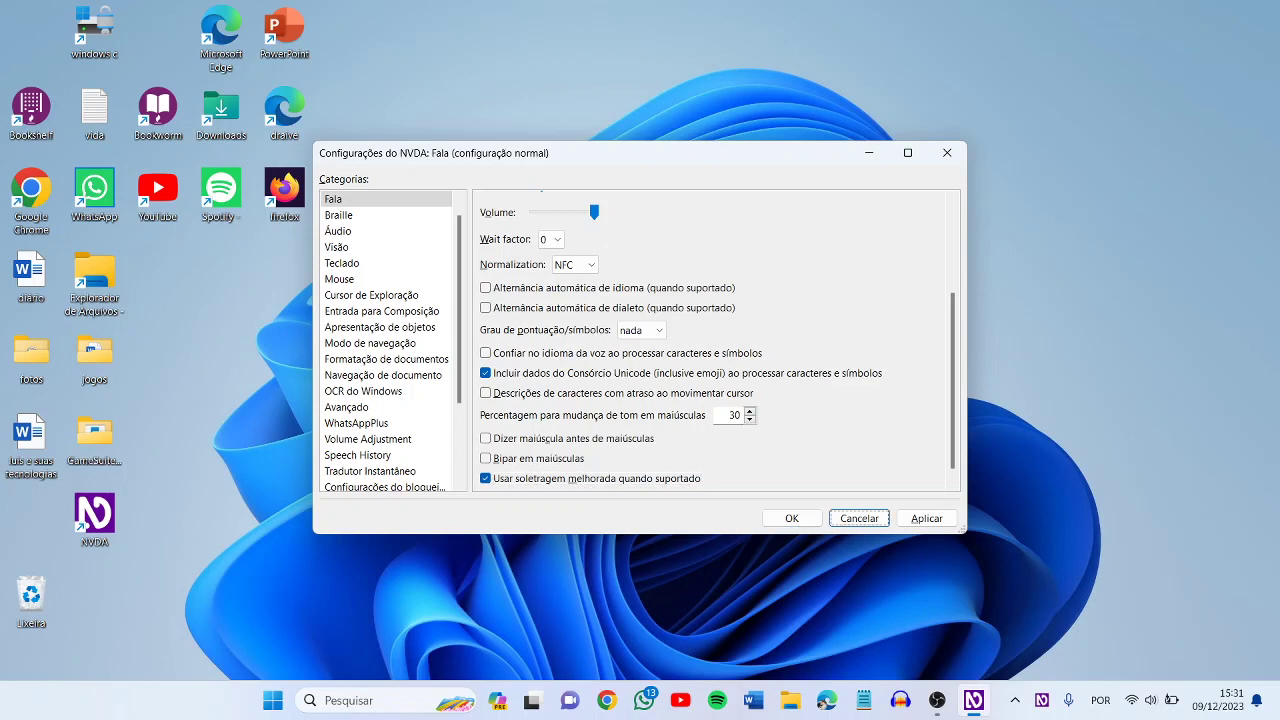
pyautogui.hotkey('shift', 'Tab')
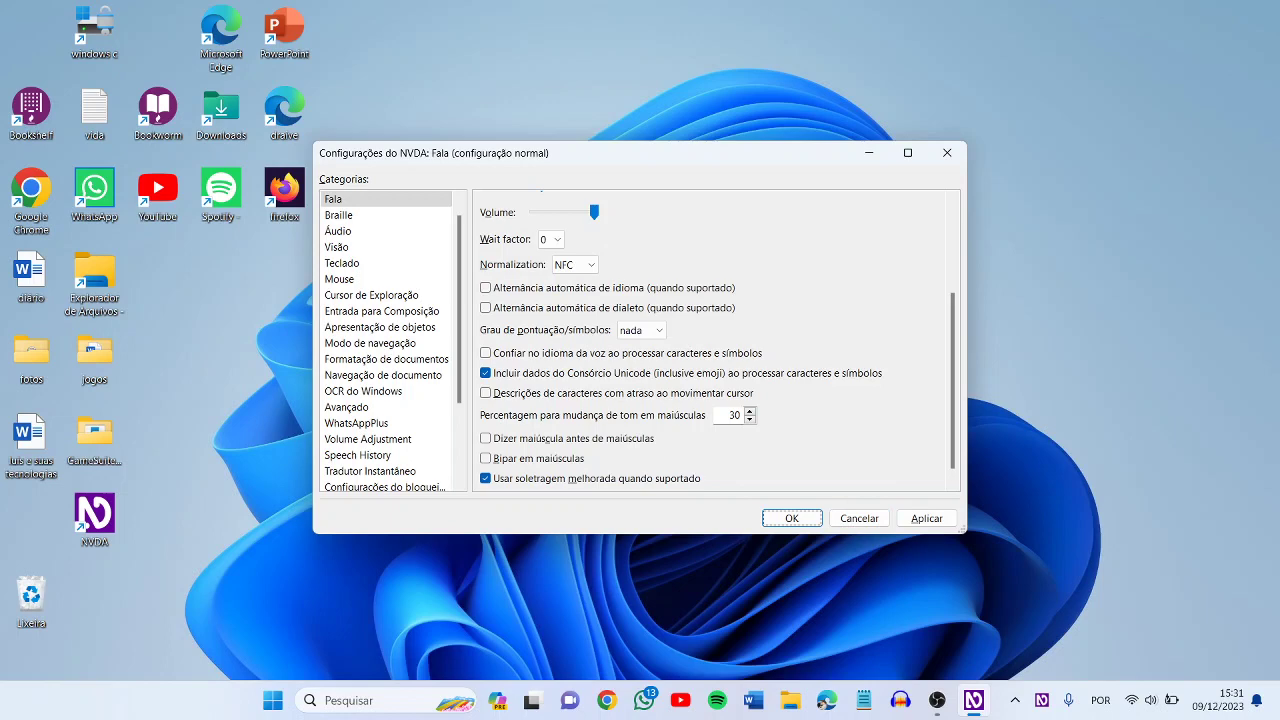
pyautogui.press('Tab')
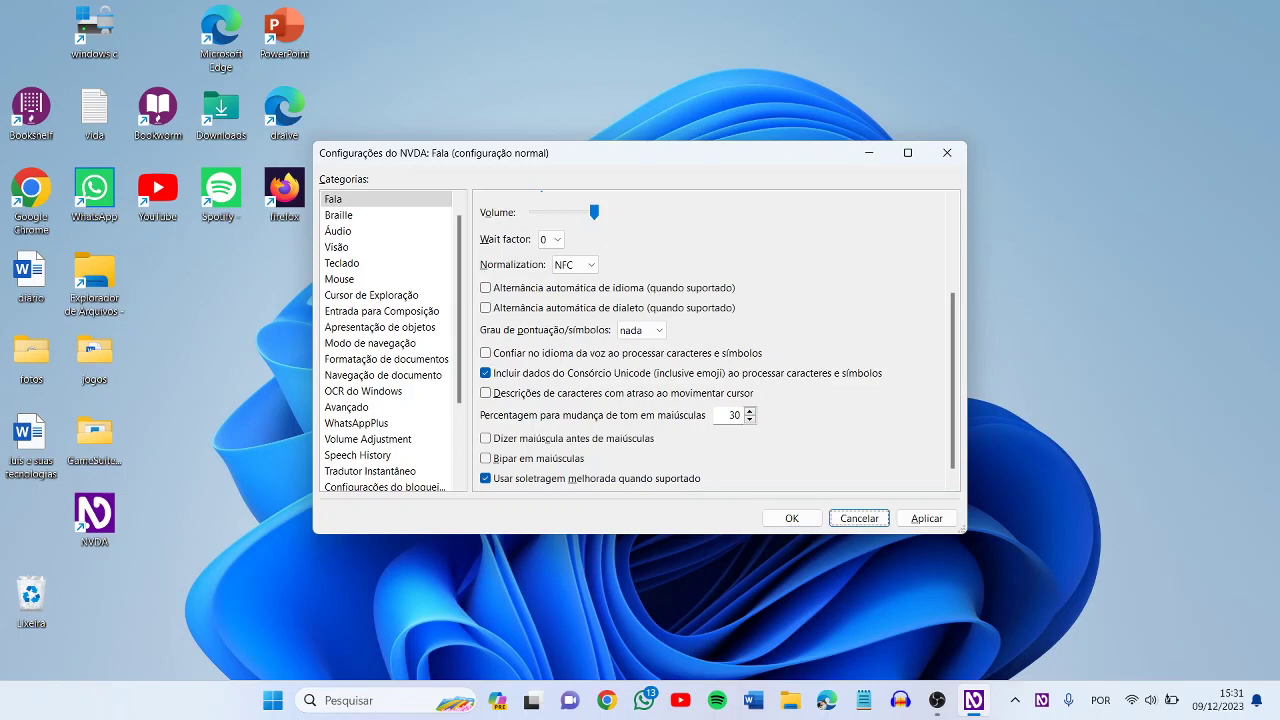
pyautogui.press('Tab')
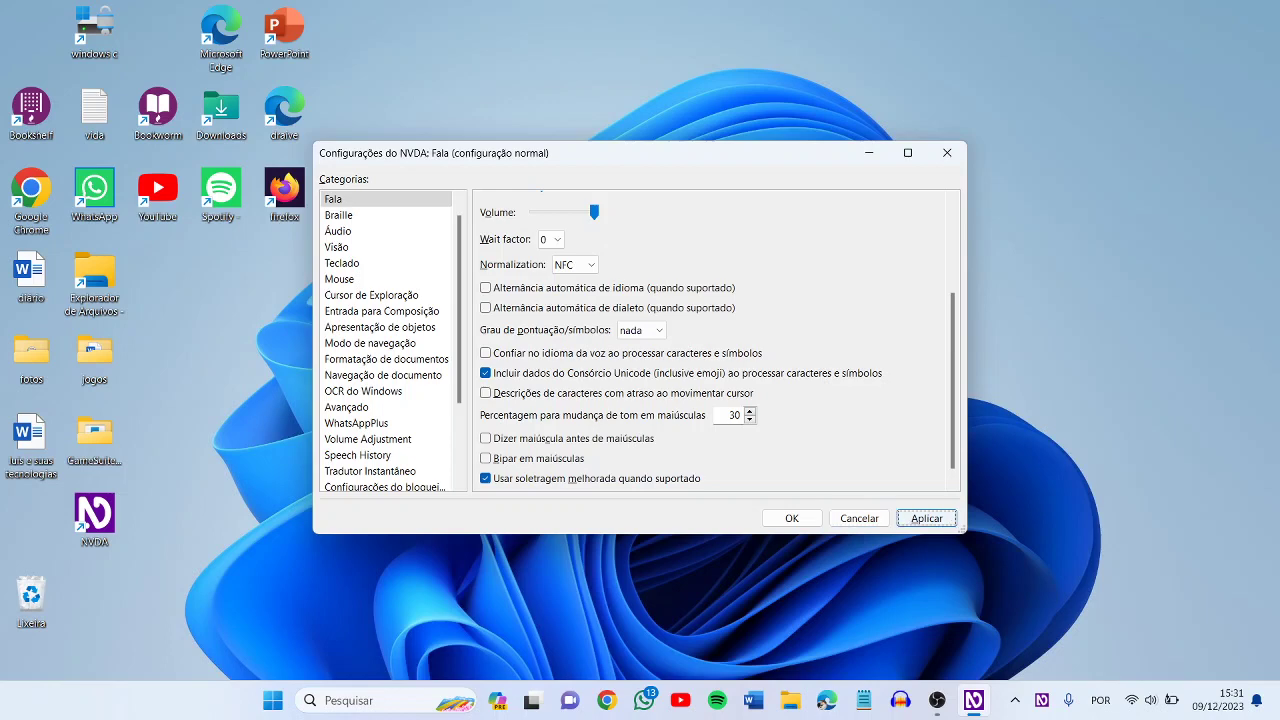
pyautogui.press('Tab')
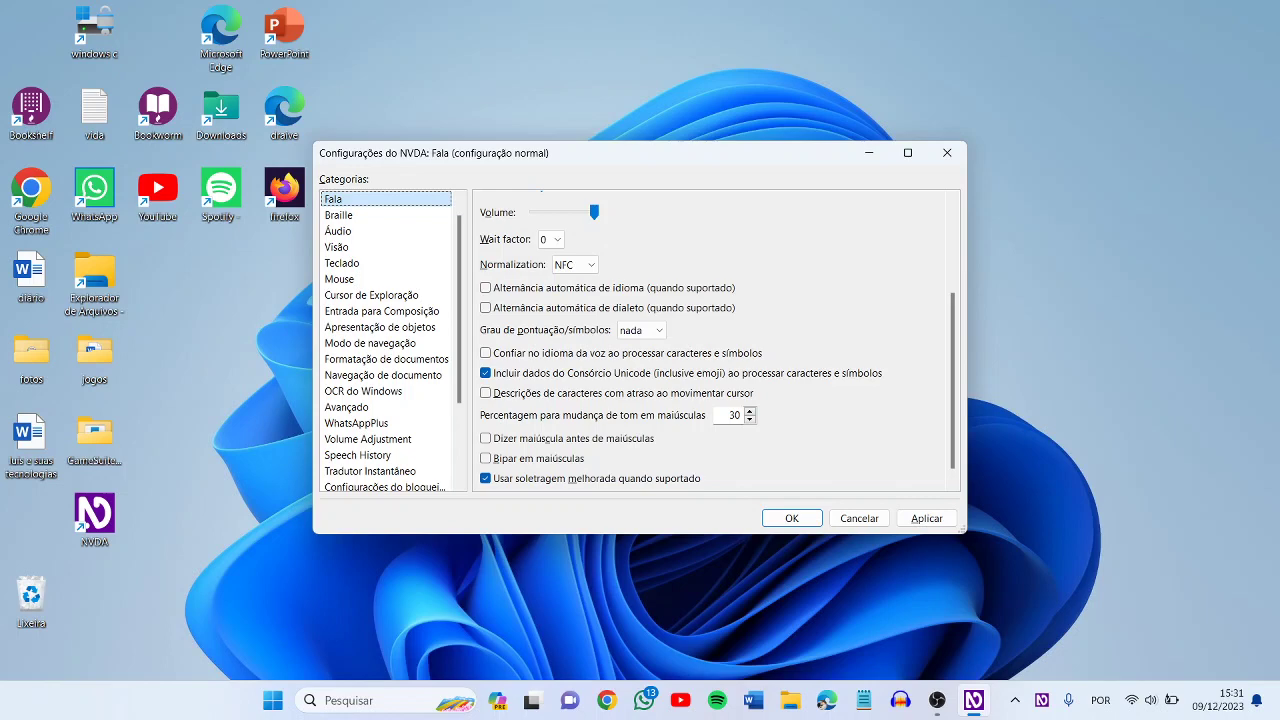
# Look through the Geral, Fala and Braille categories and open the Áudio category.
pyautogui.press('Up')
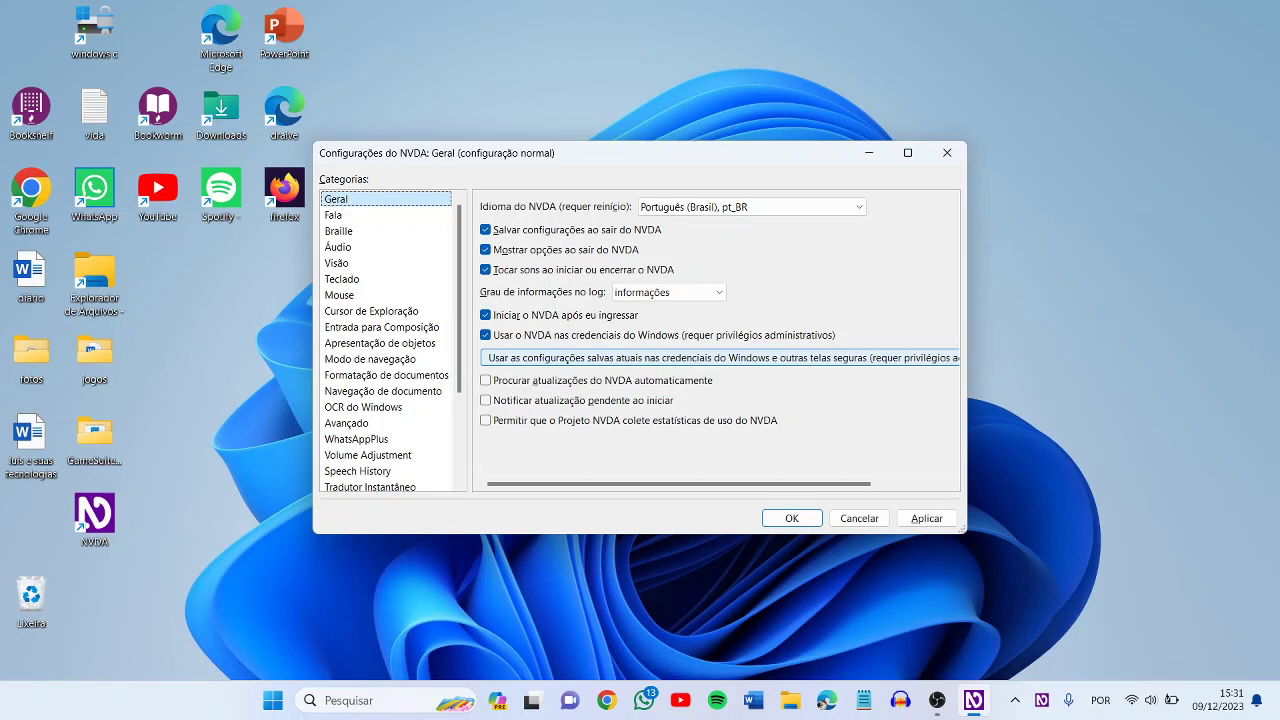
pyautogui.click(333, 215)
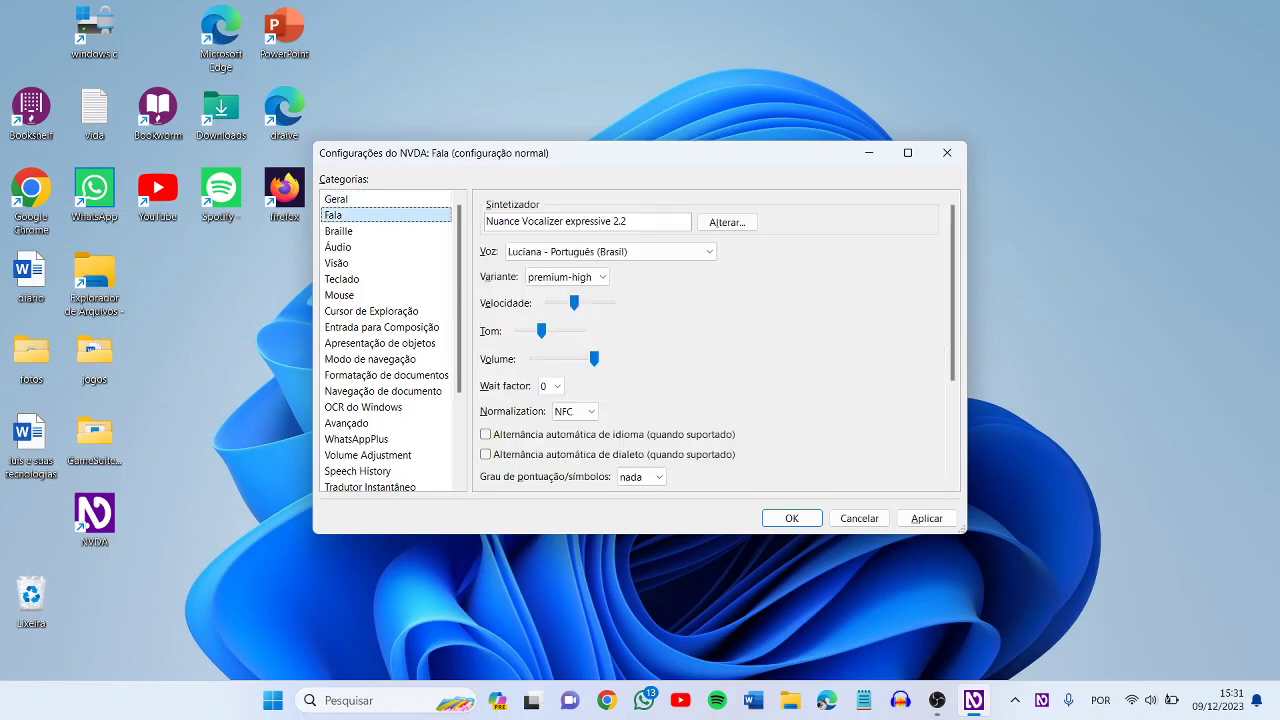
pyautogui.click(338, 231)
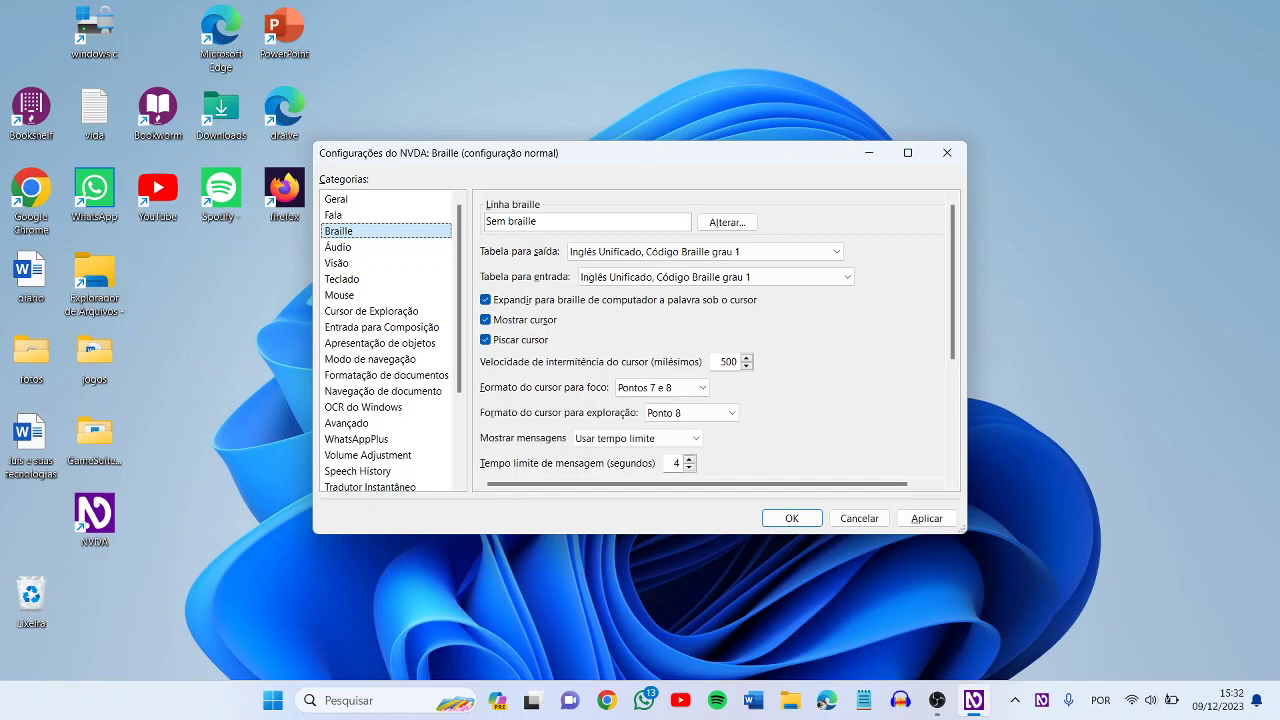
pyautogui.press('Up')
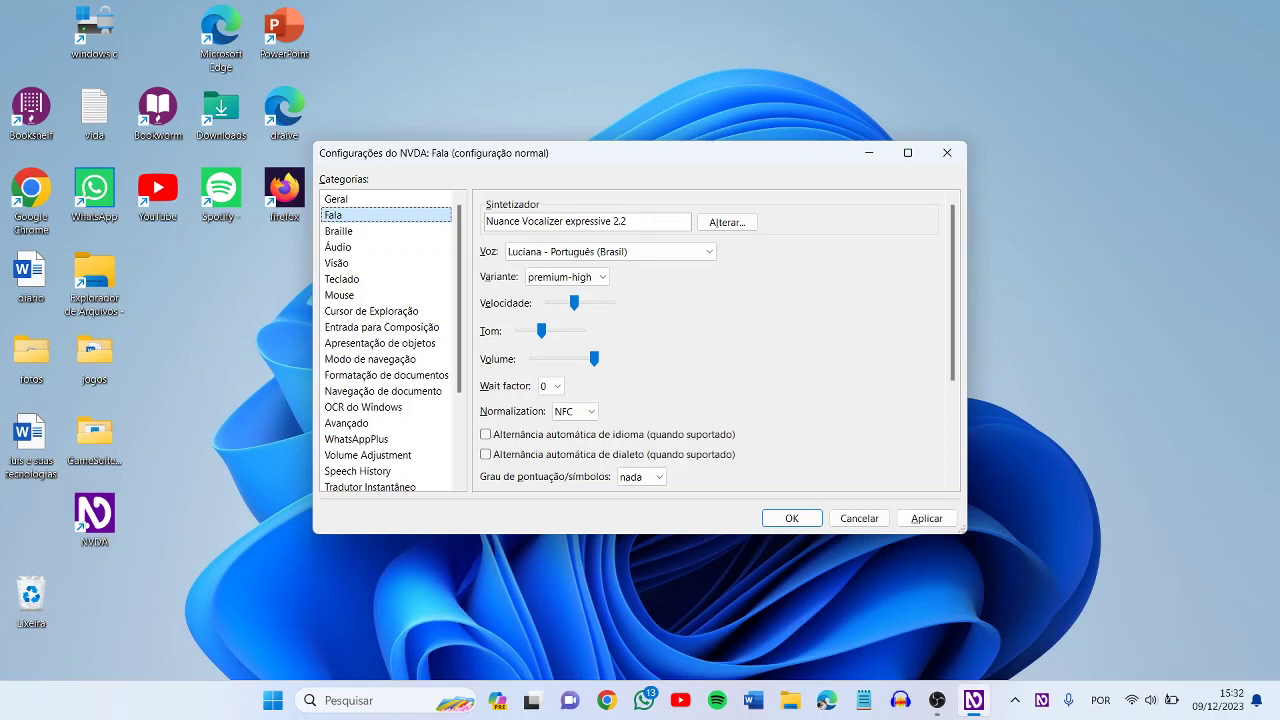
pyautogui.press('Down')
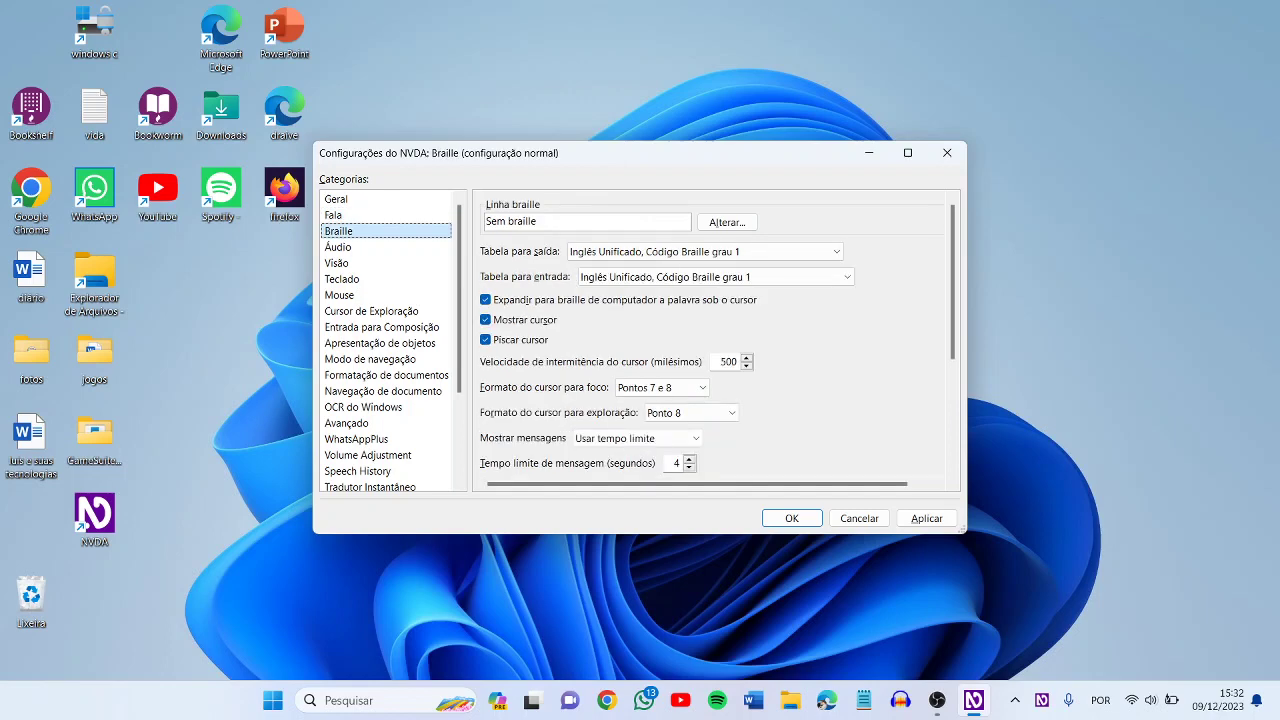
pyautogui.press('Down')
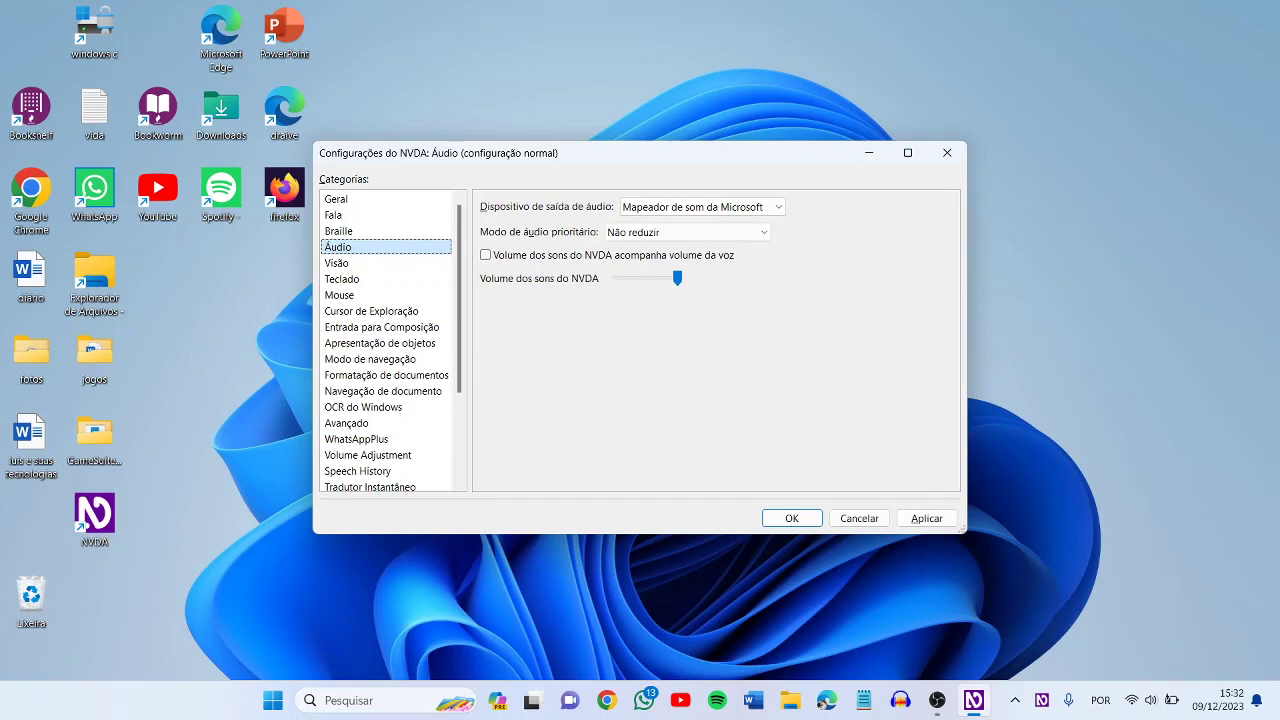
# Review the audio output device and go through the Modo de áudio prioritário options, returning to Não reduzir.
pyautogui.press('Tab')
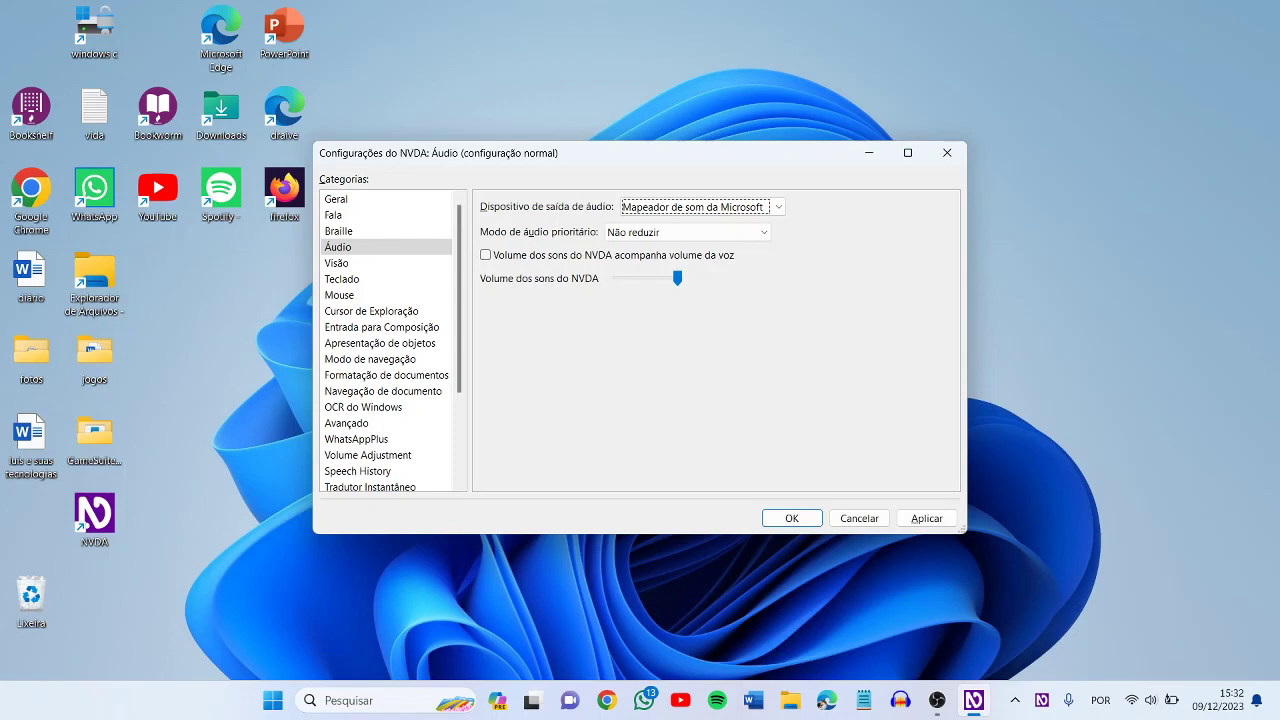
pyautogui.press('Tab')
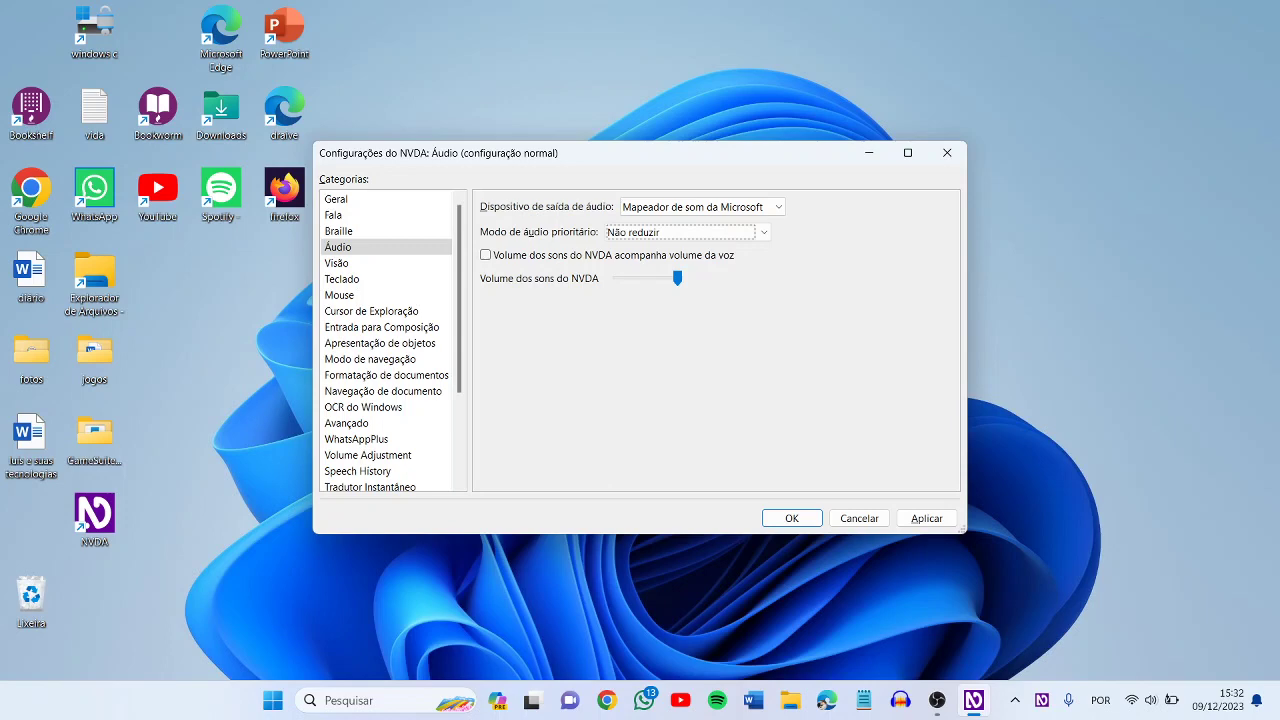
pyautogui.hotkey('shift', 'Tab')
pyautogui.press('Tab')
pyautogui.press('Down')
pyautogui.press('Down')
pyautogui.press('Up')
pyautogui.press('Up')
# Review the options for NVDA sounds following the voice volume and for their own volume, and return to the category list.
pyautogui.press('Tab')
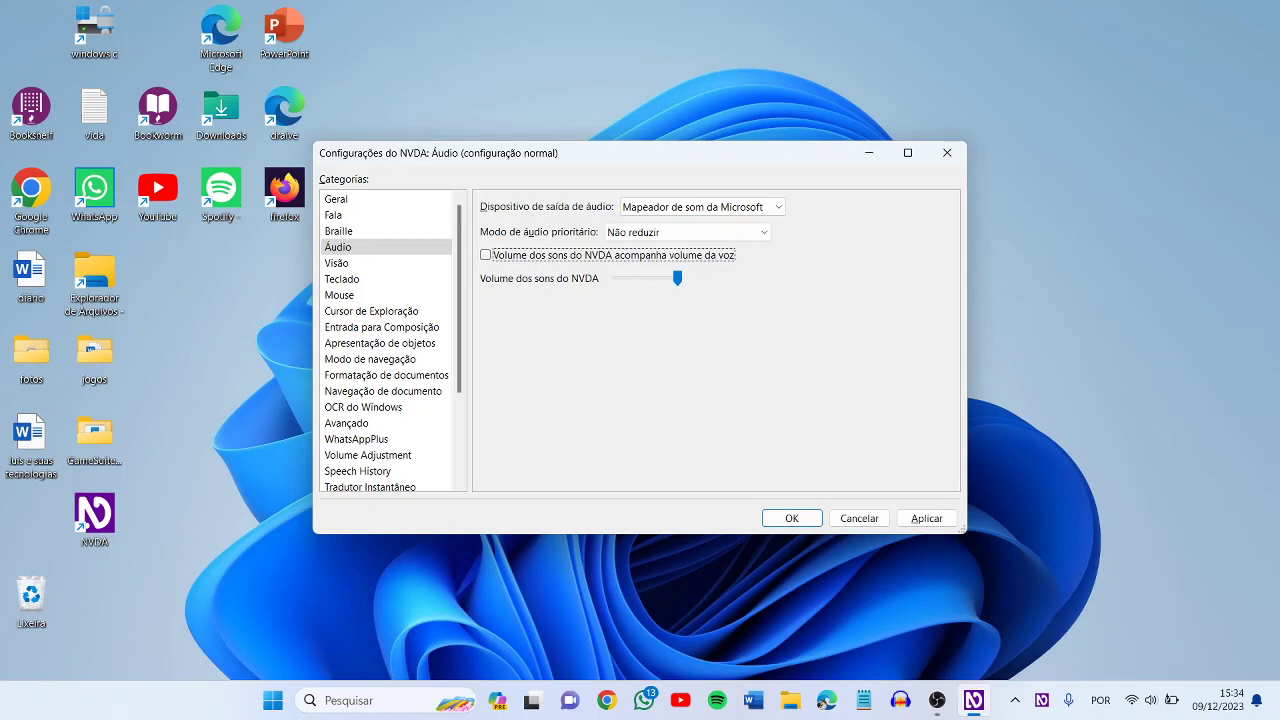
pyautogui.press('Tab')
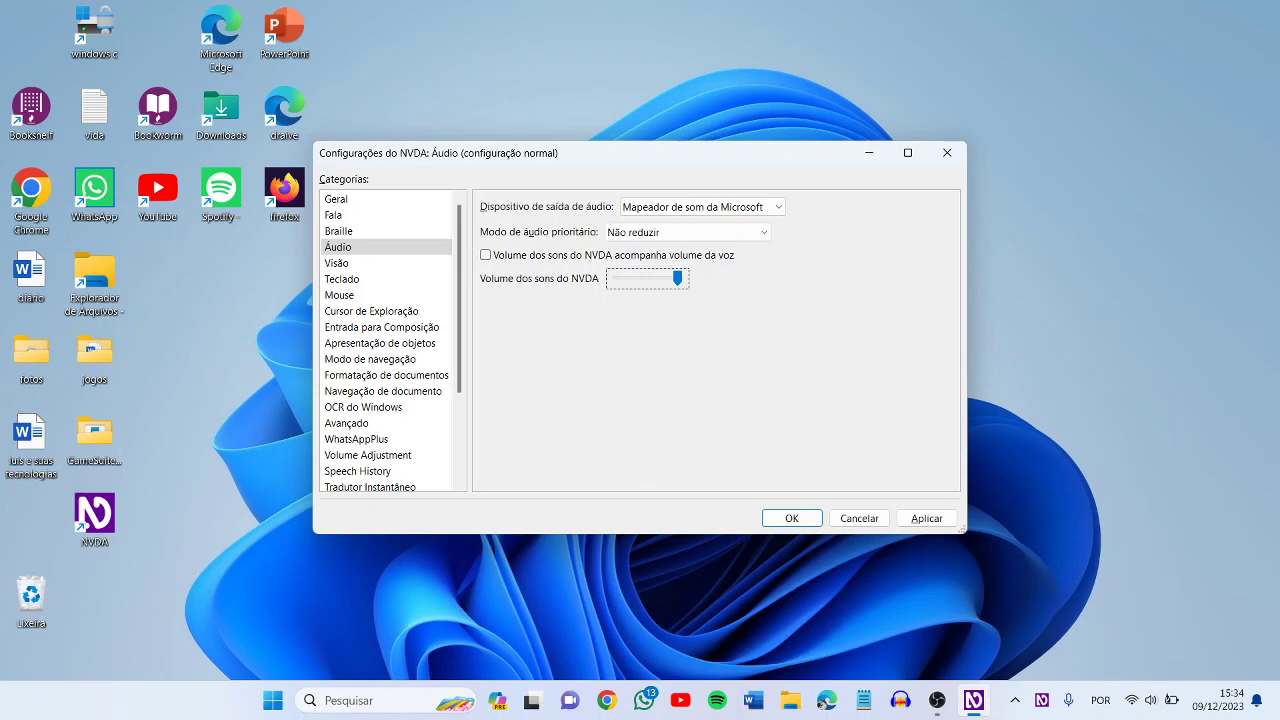
pyautogui.press('Tab')
pyautogui.press('Tab')
pyautogui.press('Tab')
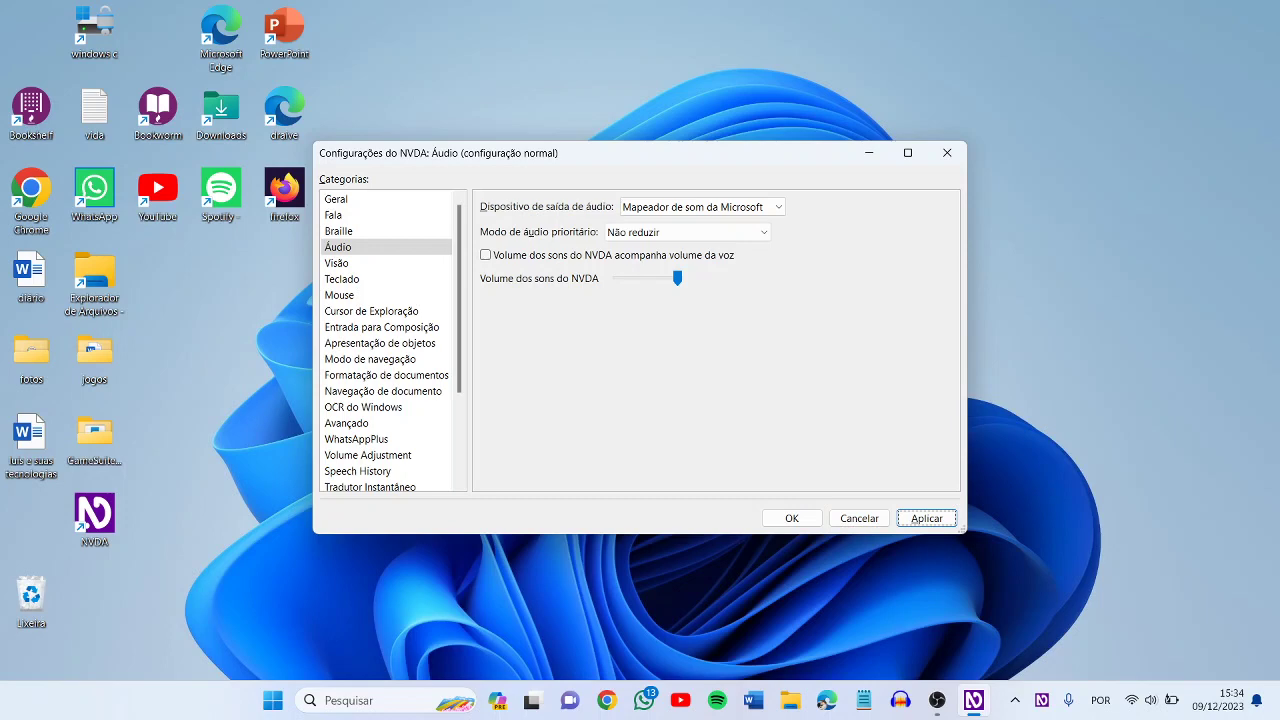
pyautogui.press('Tab')
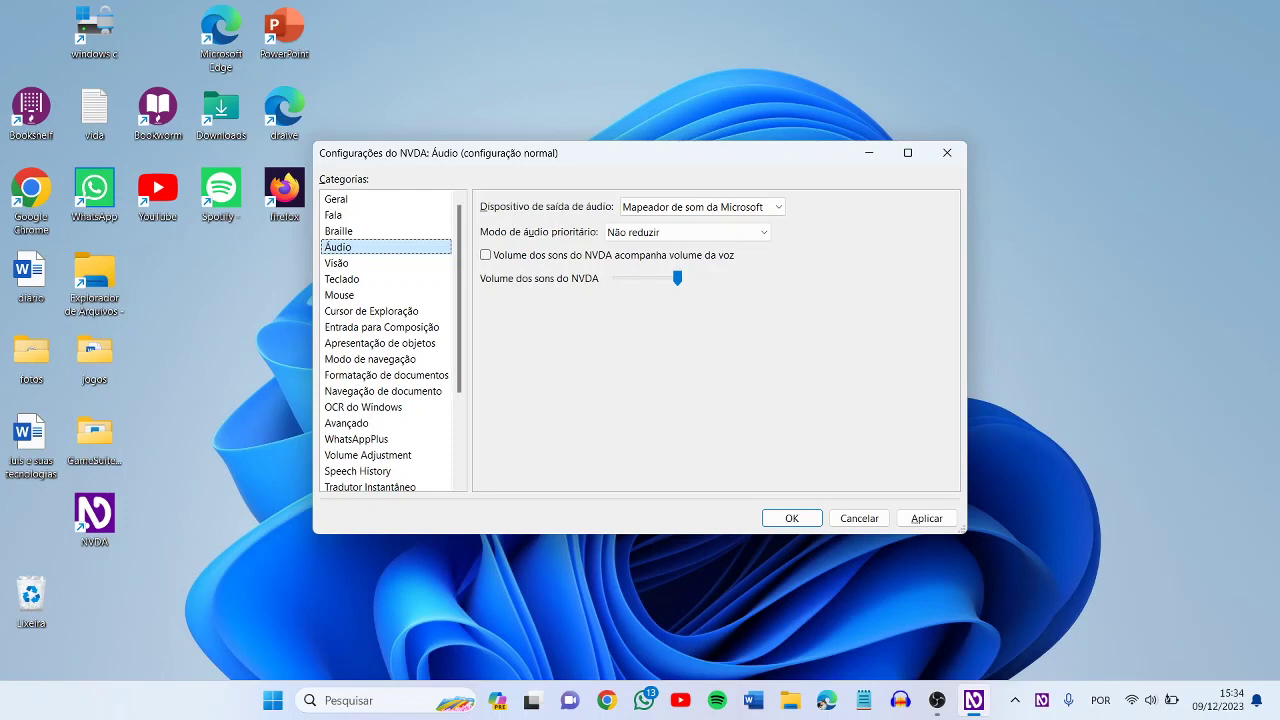
# Look at the Visão category and return to the Áudio category.
pyautogui.press('Down')
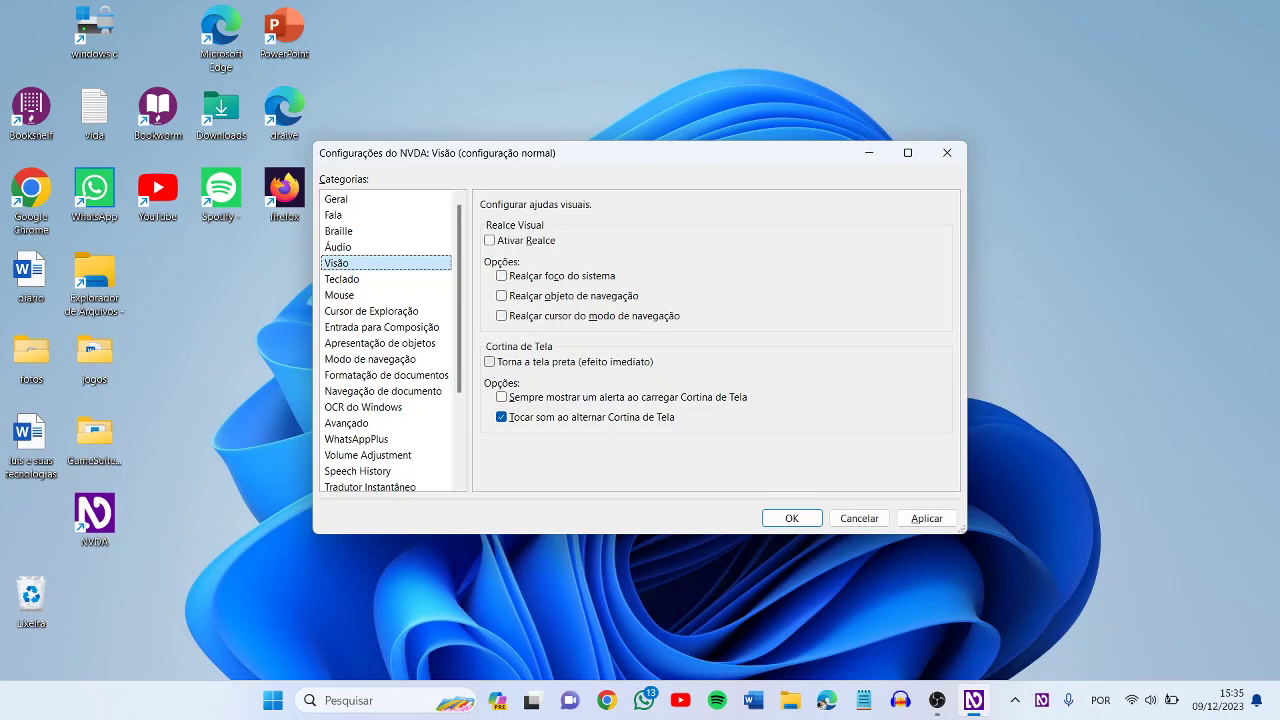
pyautogui.press('Up')
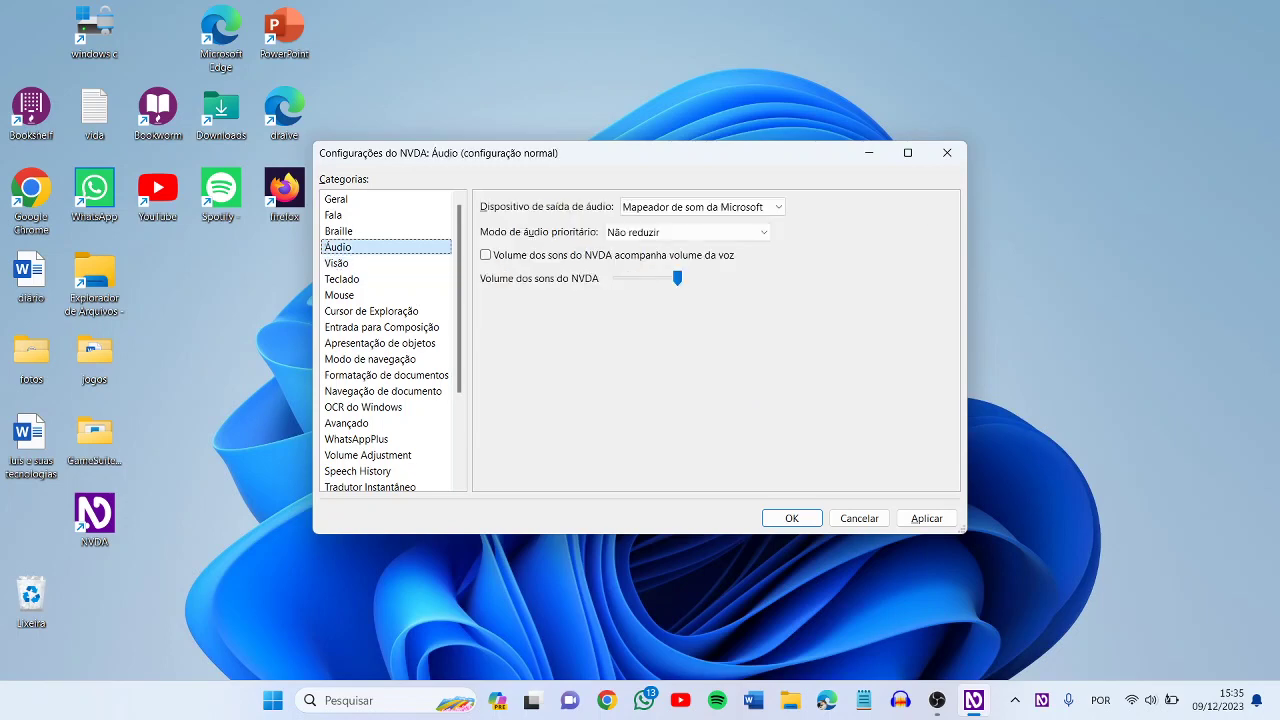
# Open the Visão category and review the Realce Visual options for system focus, navigator object and browse mode cursor.
pyautogui.press('Down')
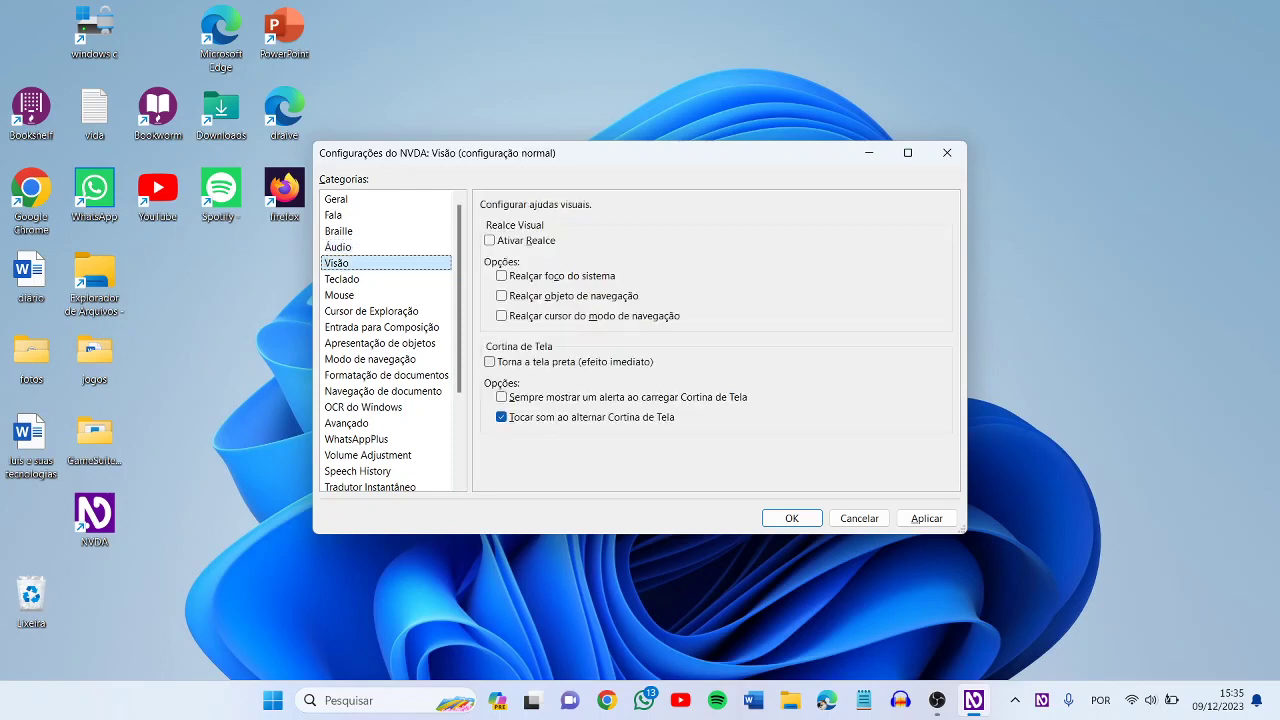
pyautogui.press('Tab')
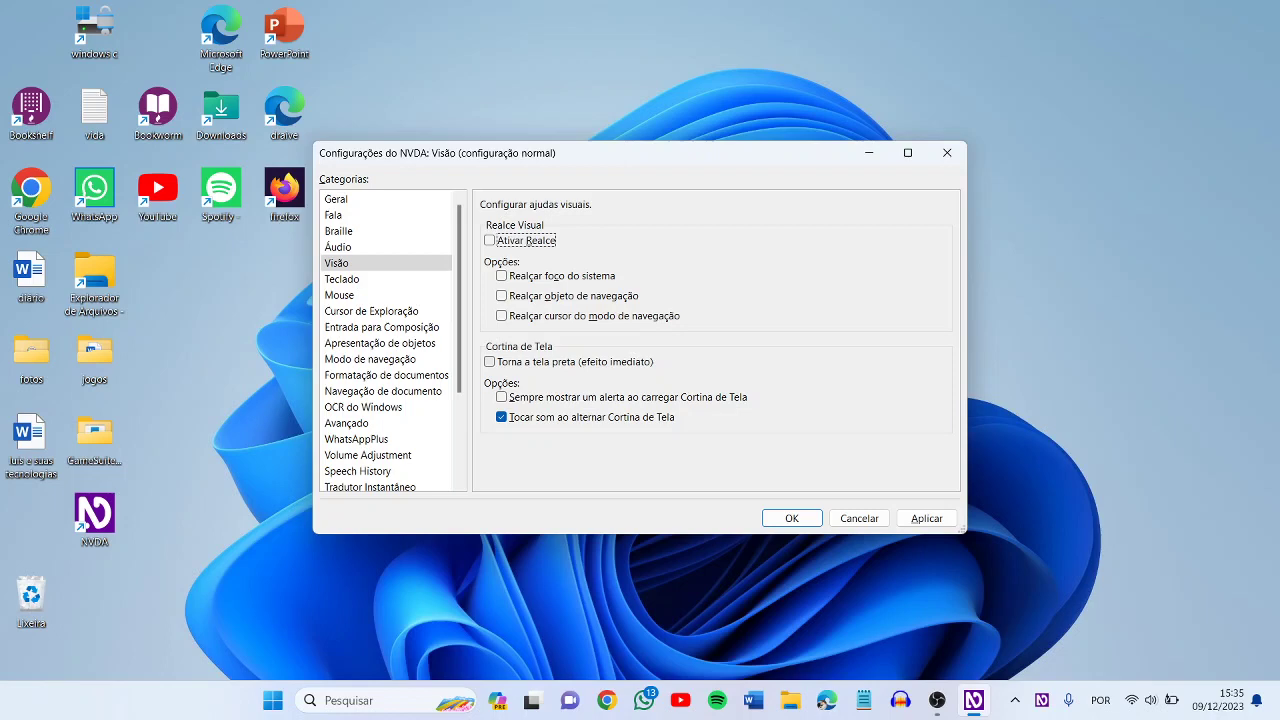
pyautogui.hotkey('shift', 'Tab')
pyautogui.press('Tab')
pyautogui.press('Tab')
pyautogui.press('Tab')
pyautogui.press('Tab')
pyautogui.press('Tab')
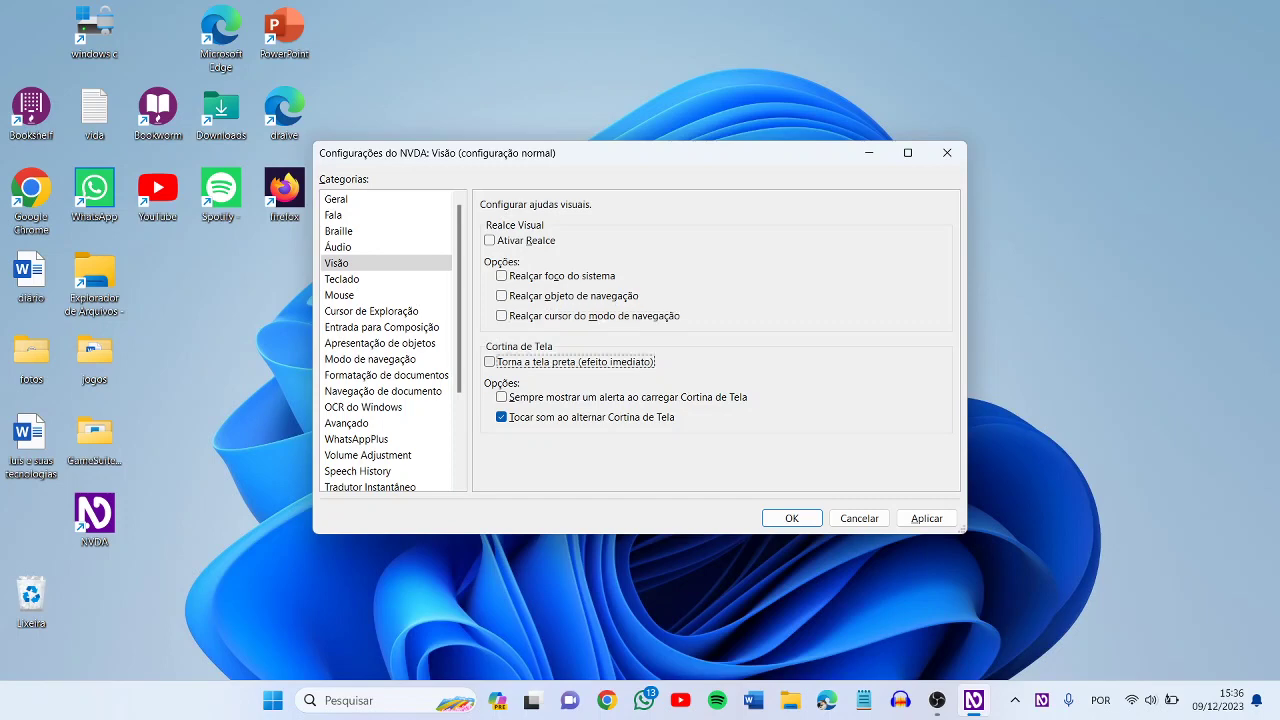
pyautogui.hotkey('shift', 'Tab')
pyautogui.hotkey('shift', 'Tab')
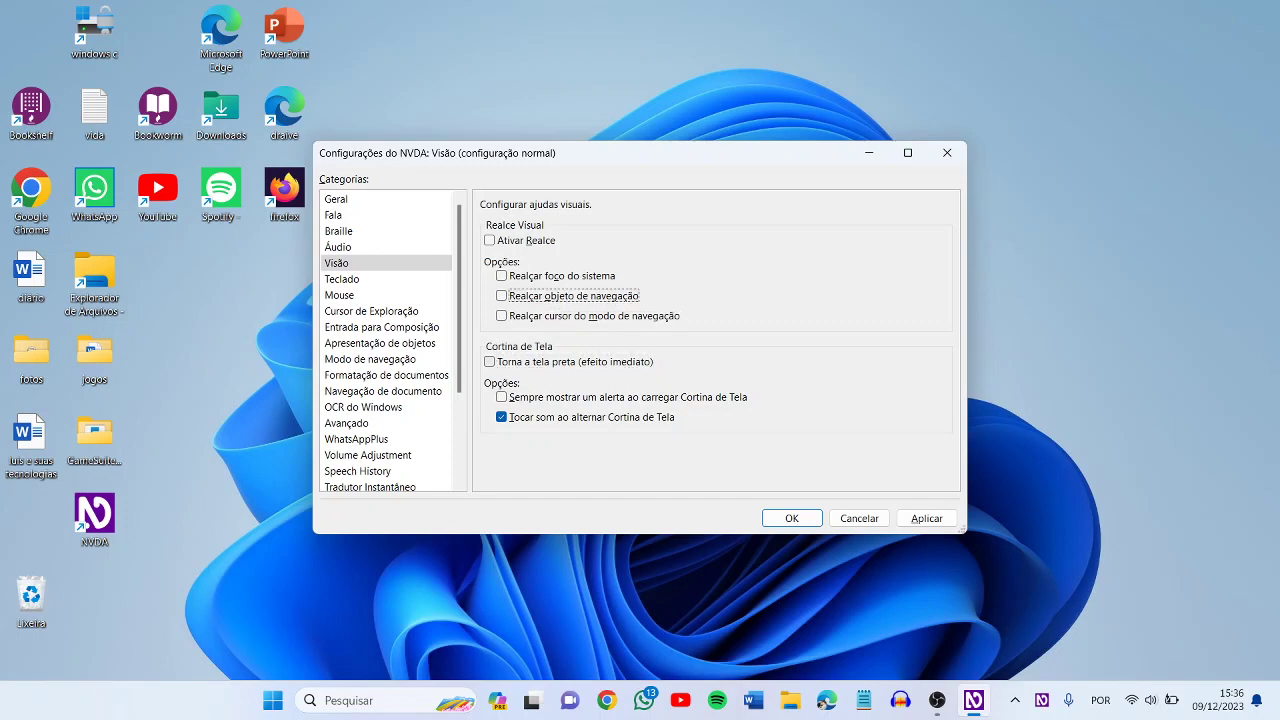
pyautogui.press('Tab')
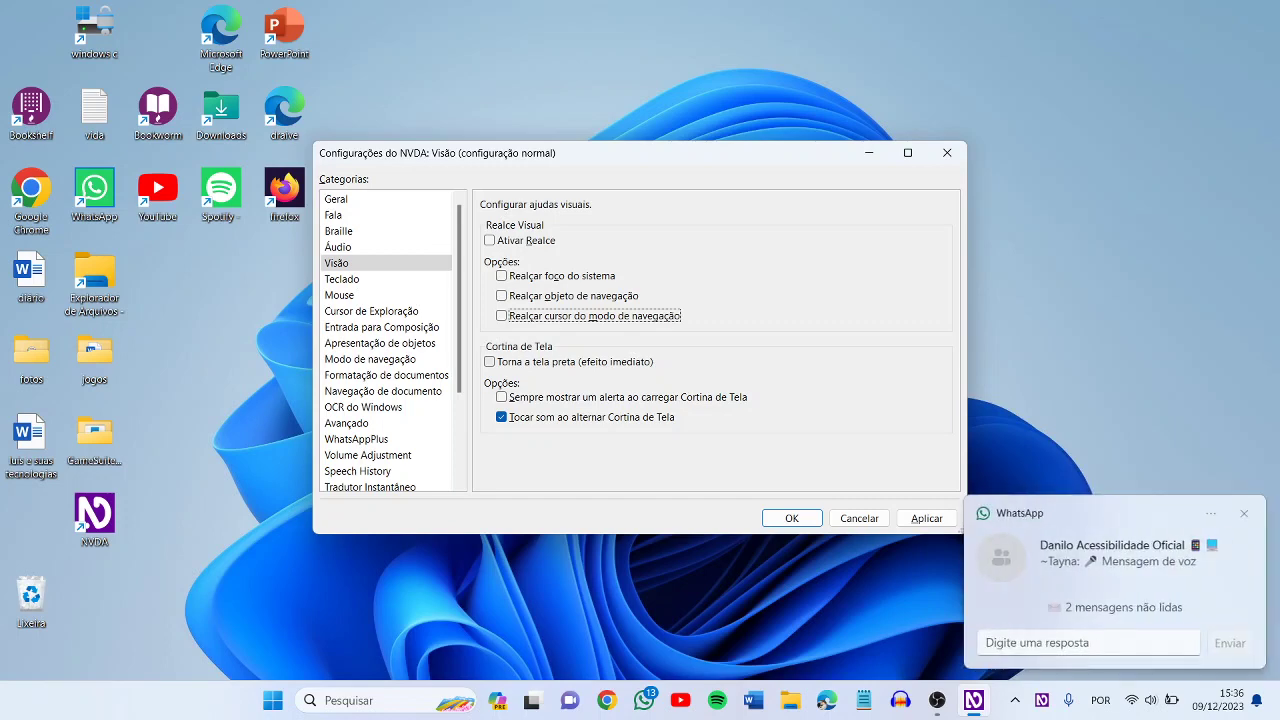
# Turn on the Cortina de Tela option Torna a tela preta and turn it off again.
pyautogui.press('Tab')
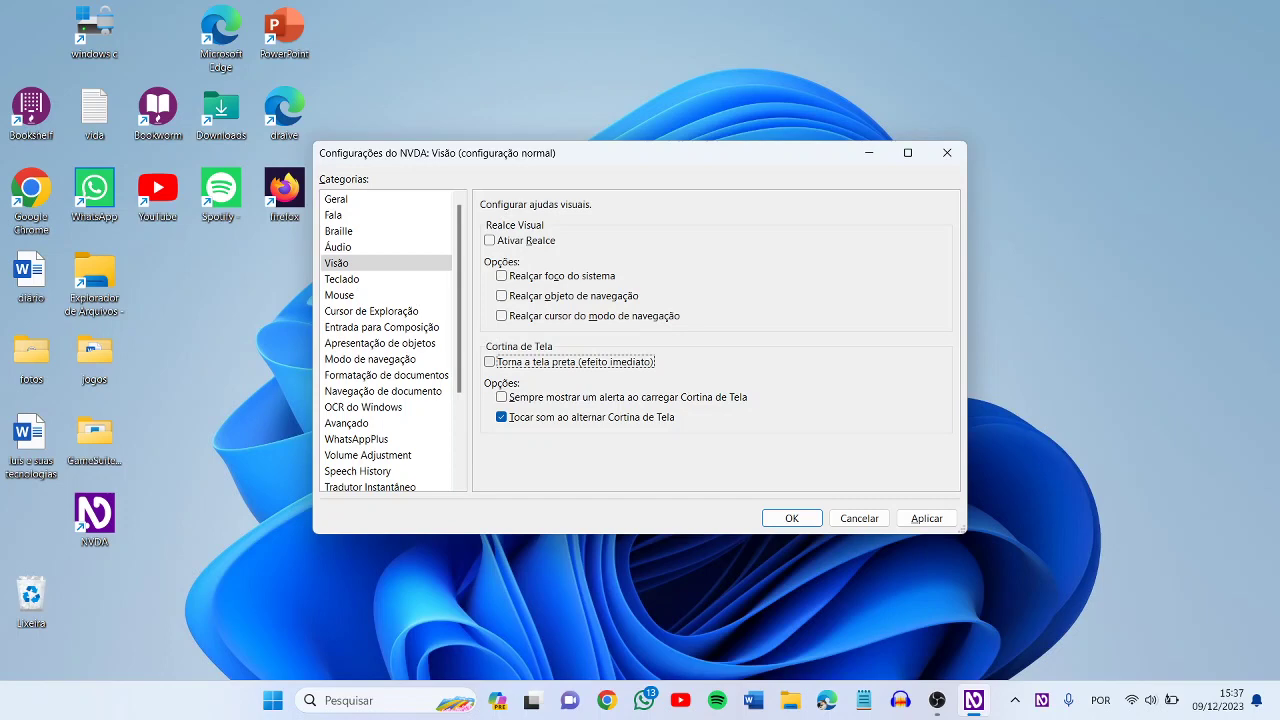
pyautogui.press('space')
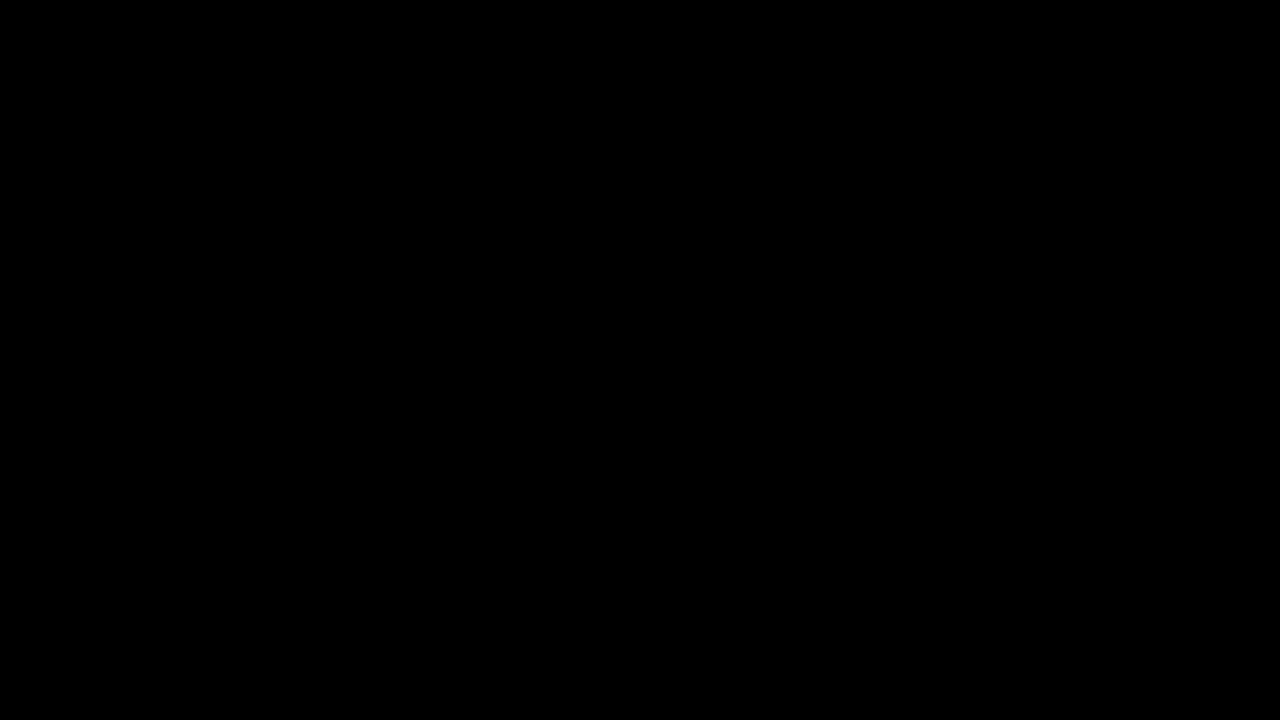
pyautogui.press('space')
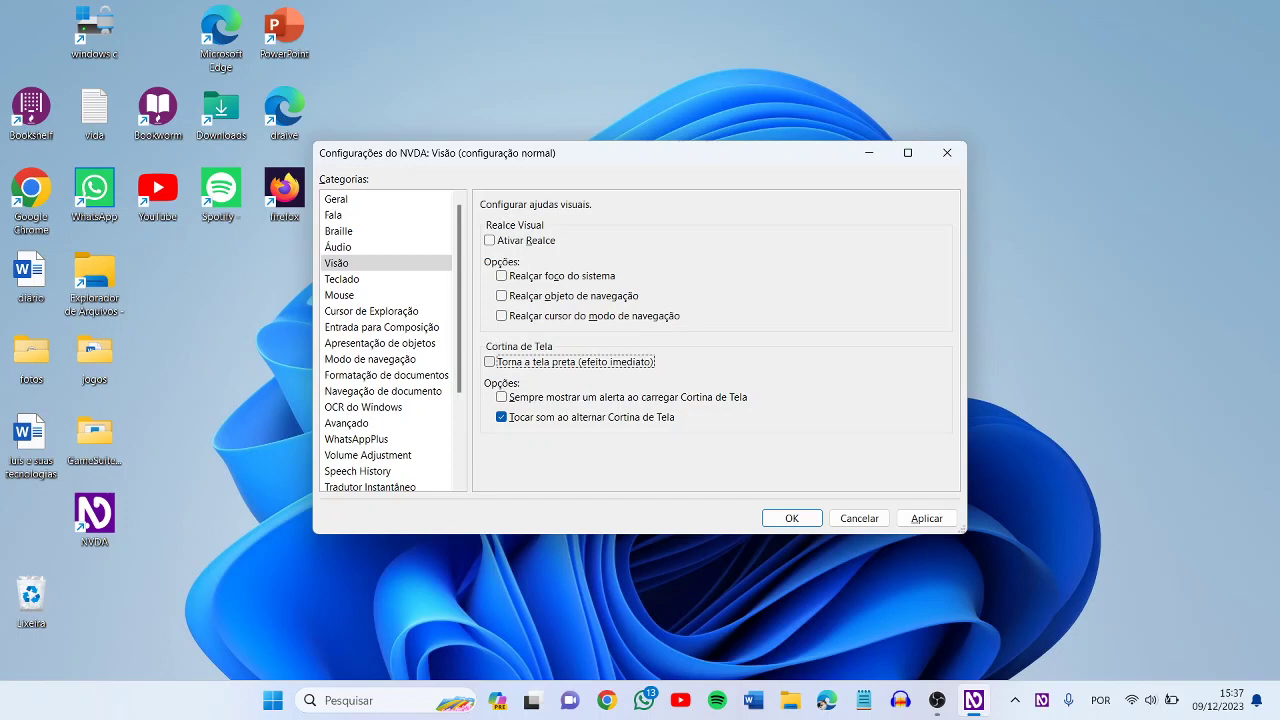
# Review the Cortina de Tela options for showing an alert on loading and playing a sound when toggling.
pyautogui.press('Tab')
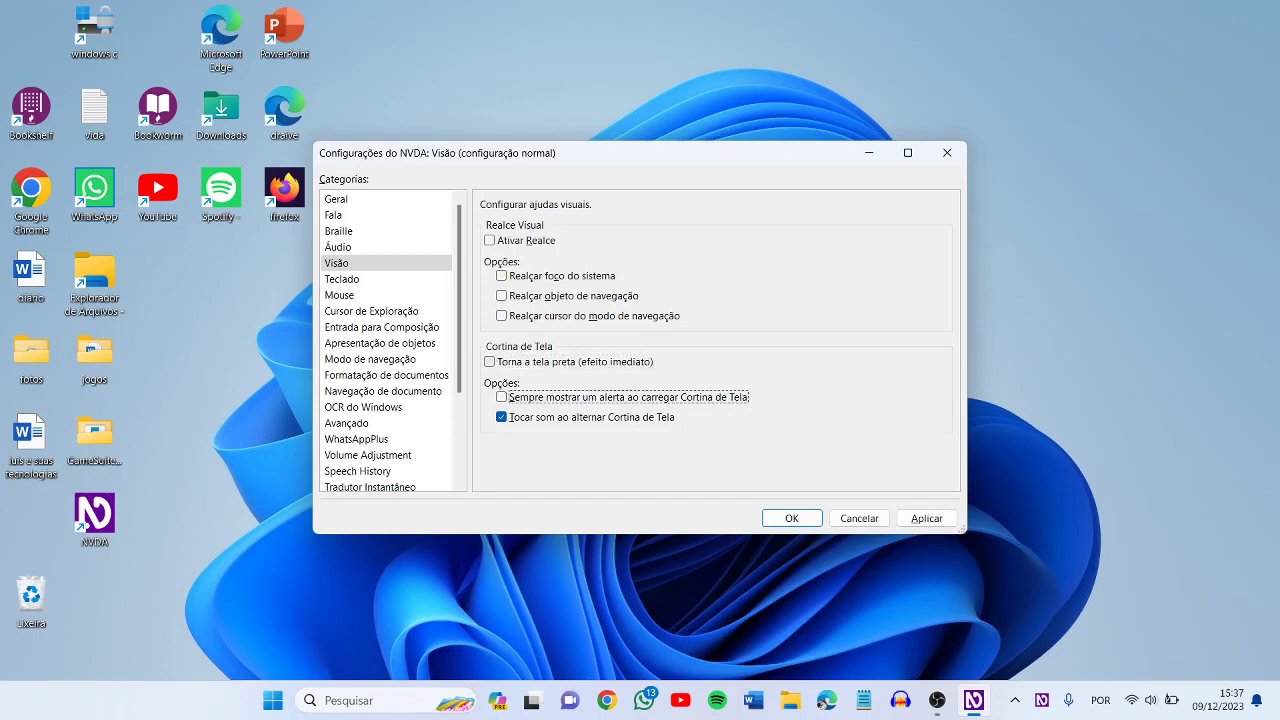
pyautogui.hotkey('shift', 'Tab')
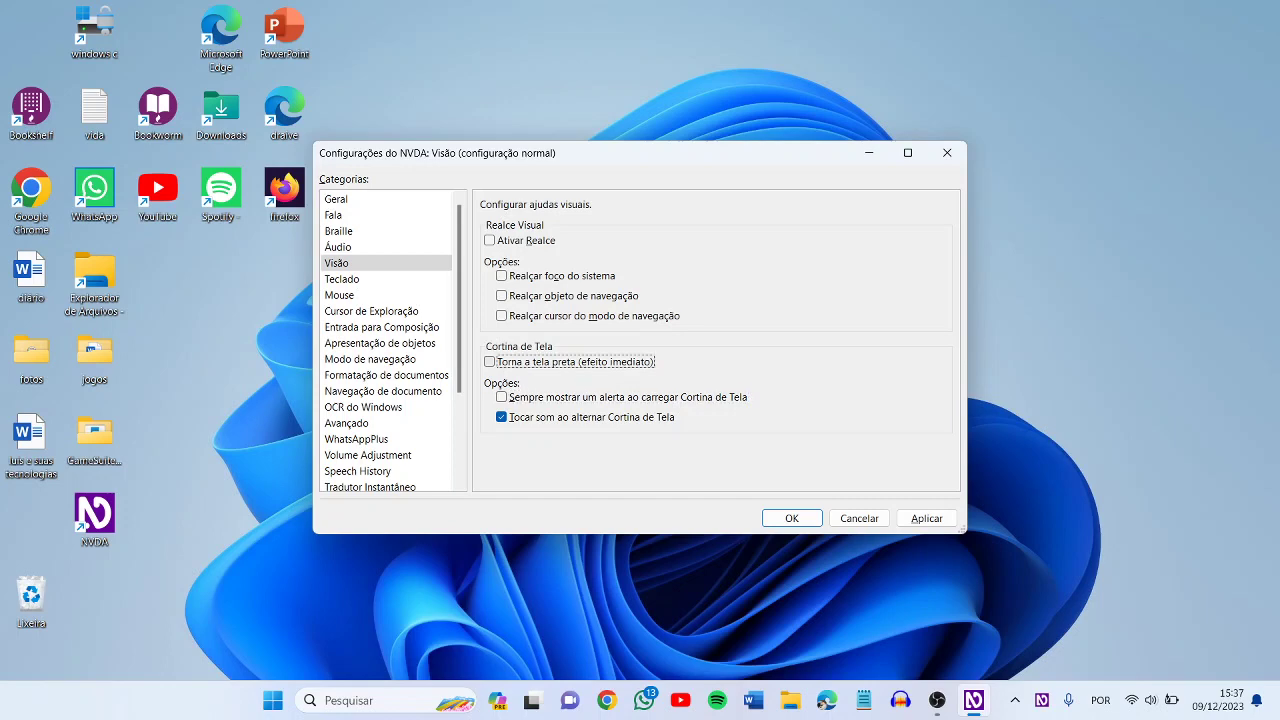
pyautogui.press('Tab')
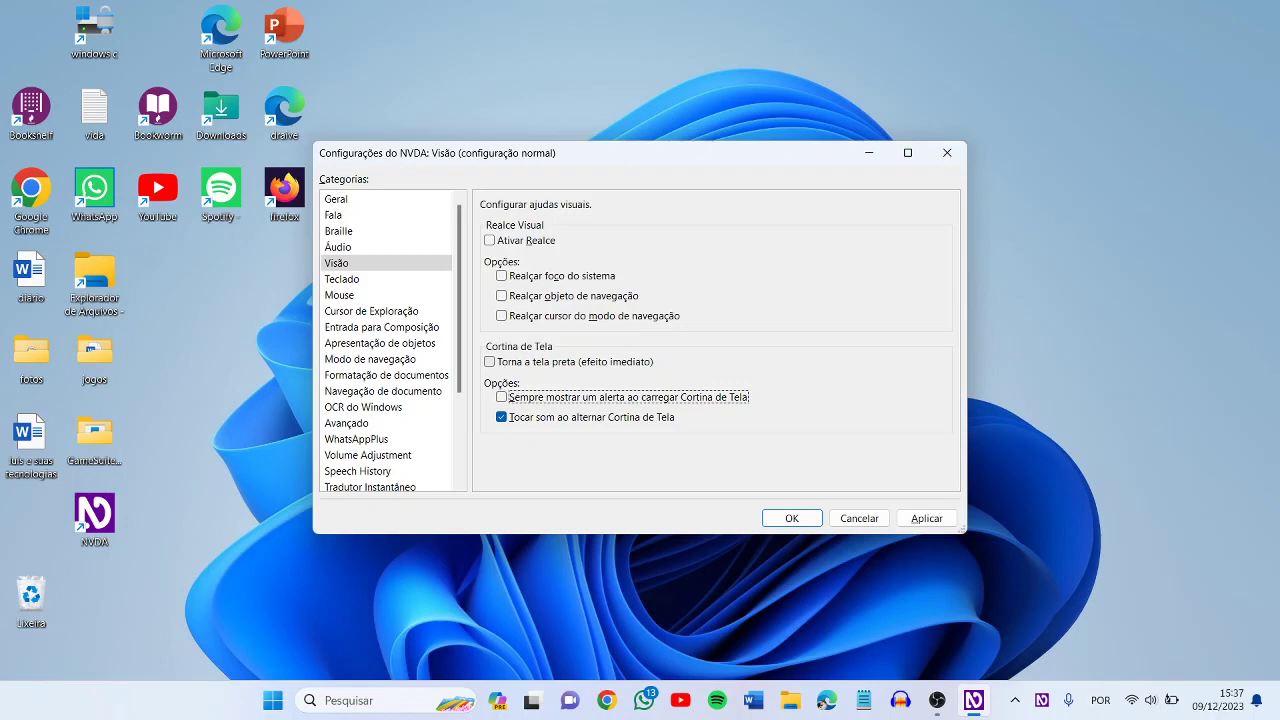
pyautogui.hotkey('shift', 'Tab')
pyautogui.press('space')
pyautogui.press('Tab')
pyautogui.hotkey('shift', 'Tab')
pyautogui.press('Tab')
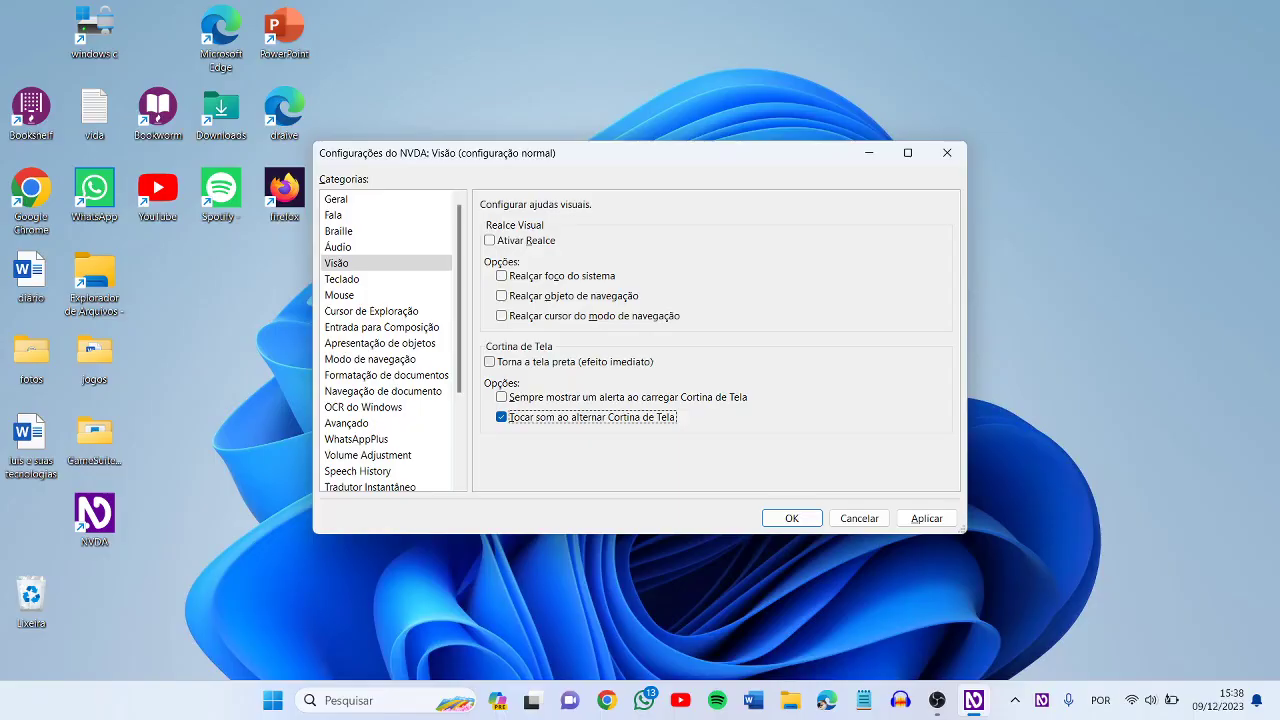
# Switch the screen curtain on and off with its global command, and return to the category list.
pyautogui.press('ctrl+Insert+Escape')
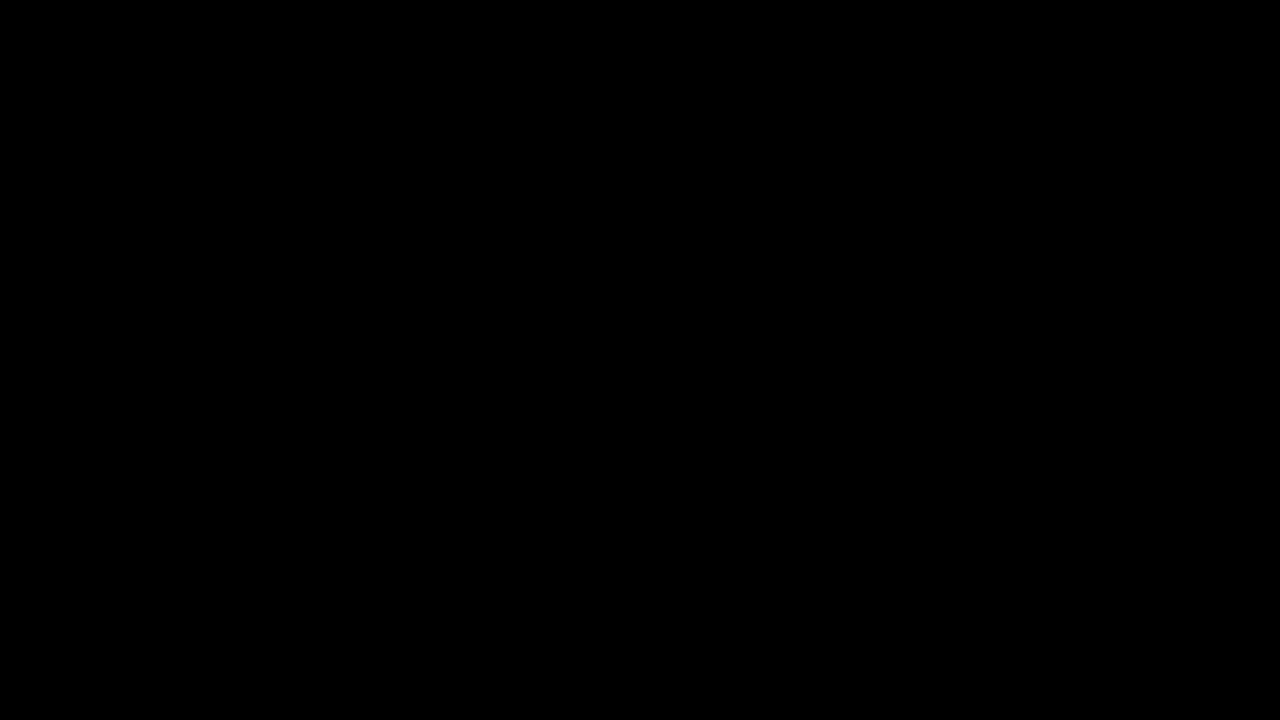
pyautogui.press('ctrl+Insert+Escape')
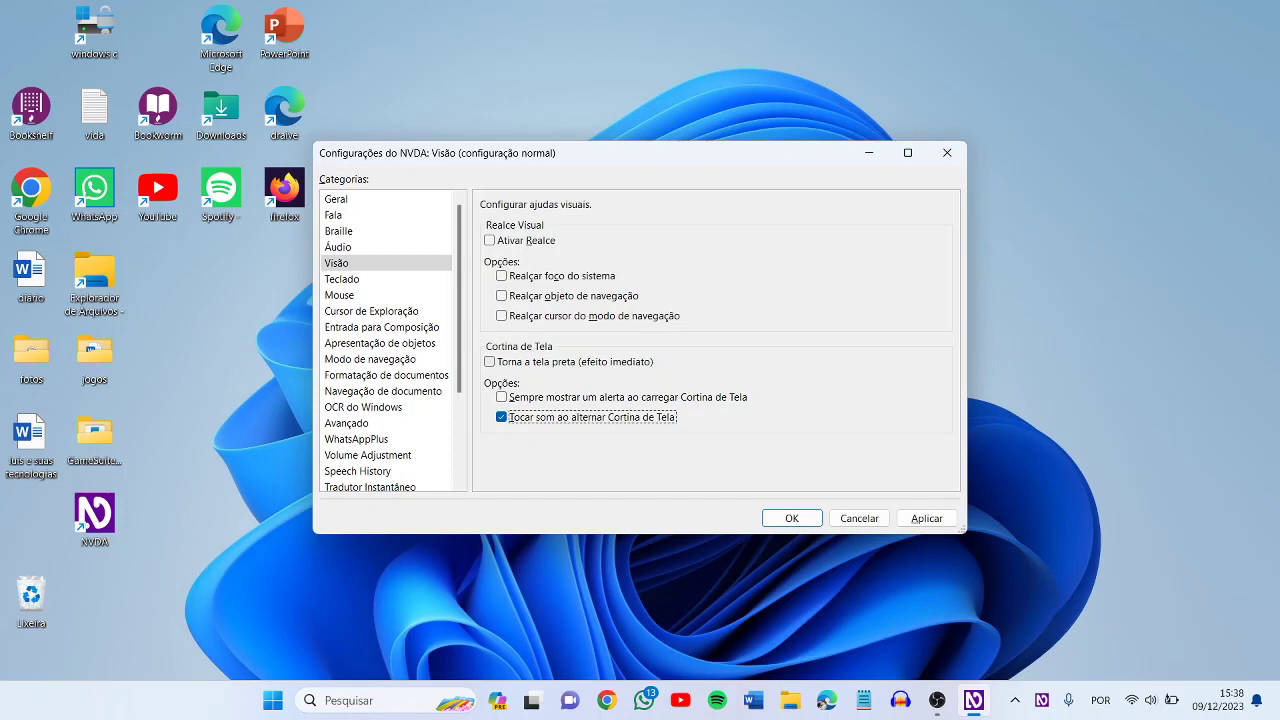
pyautogui.press('Tab')
pyautogui.press('Tab')
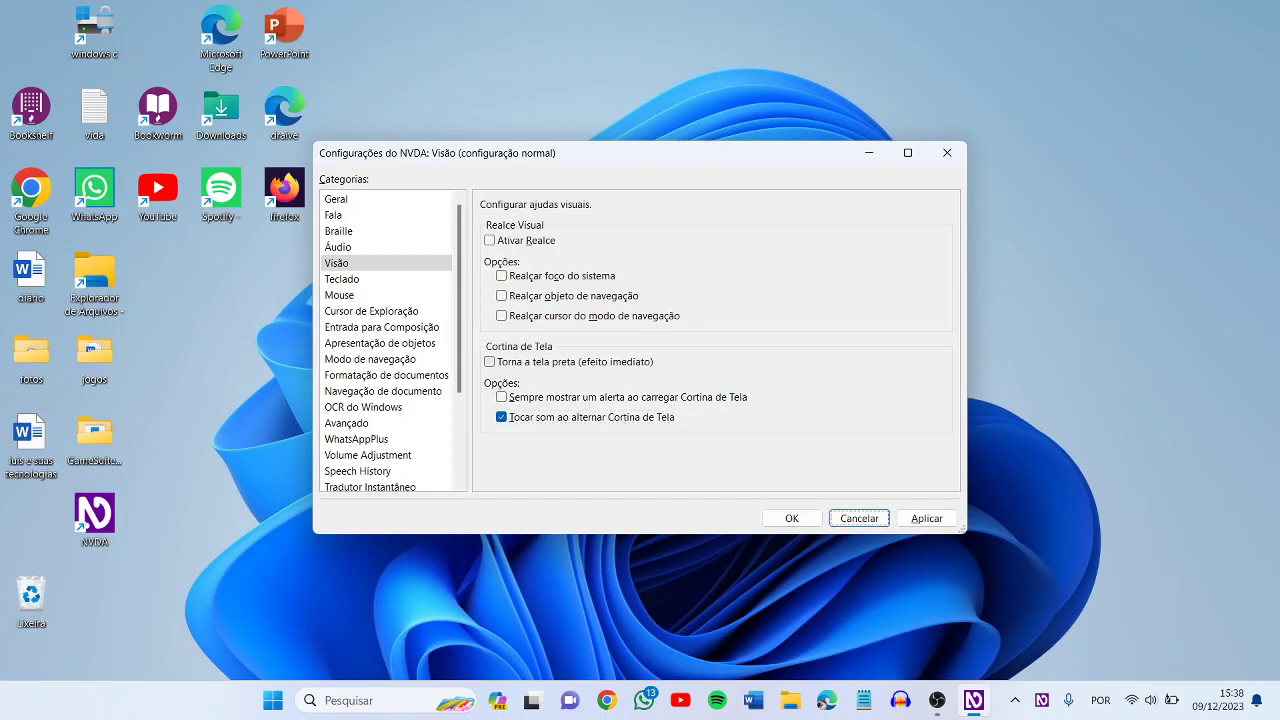
pyautogui.press('Tab')
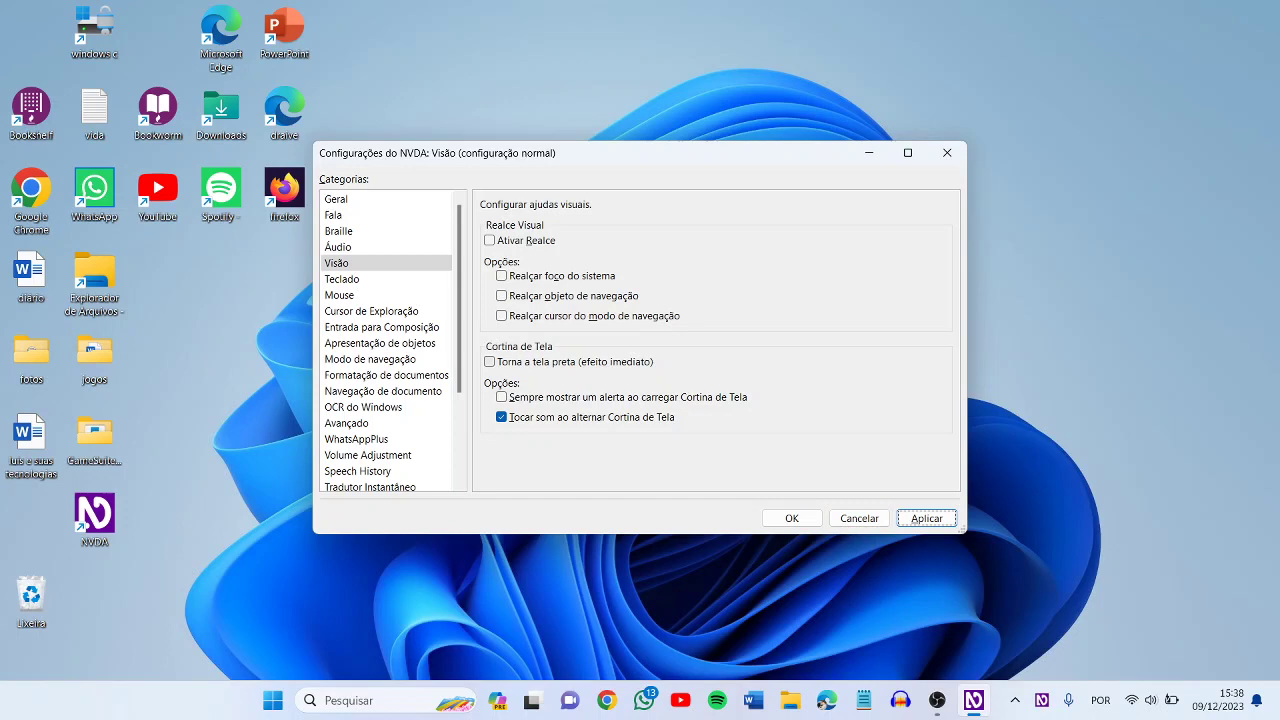
pyautogui.press('Tab')
# Open the Teclado category and go through the Esquema de teclado options, returning to computador portátil.
pyautogui.press('Down')
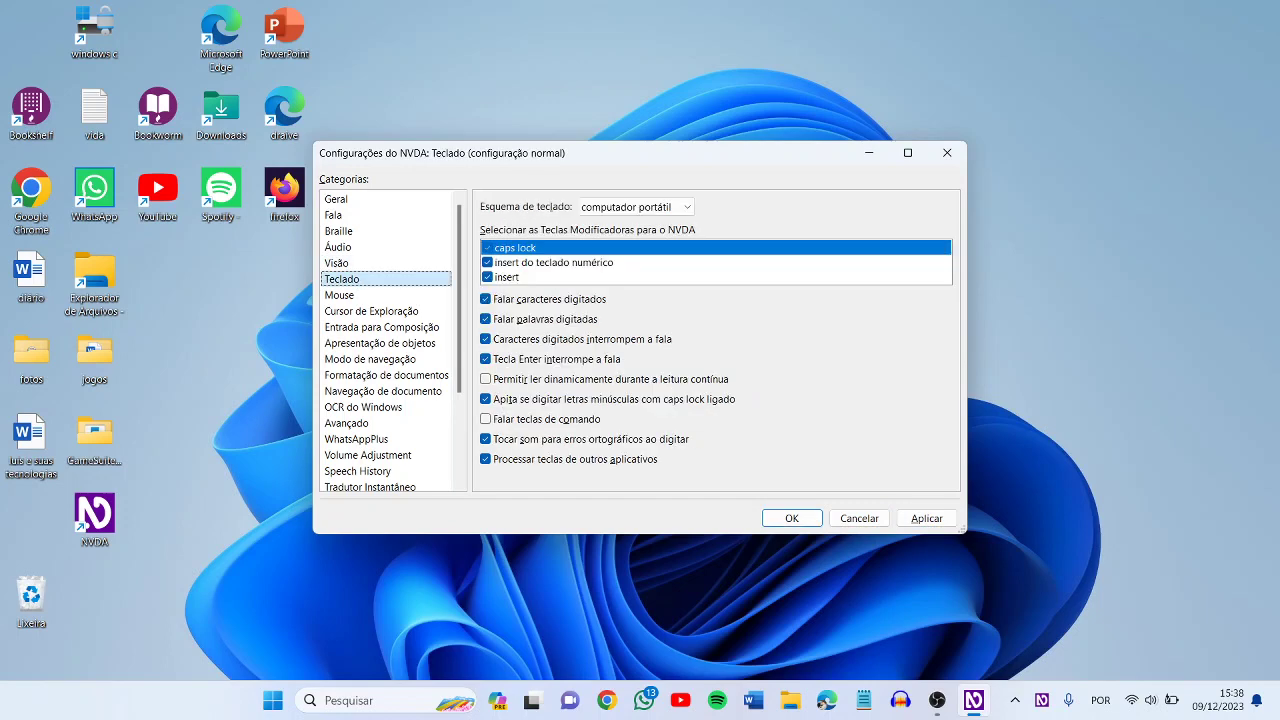
pyautogui.press('Up')
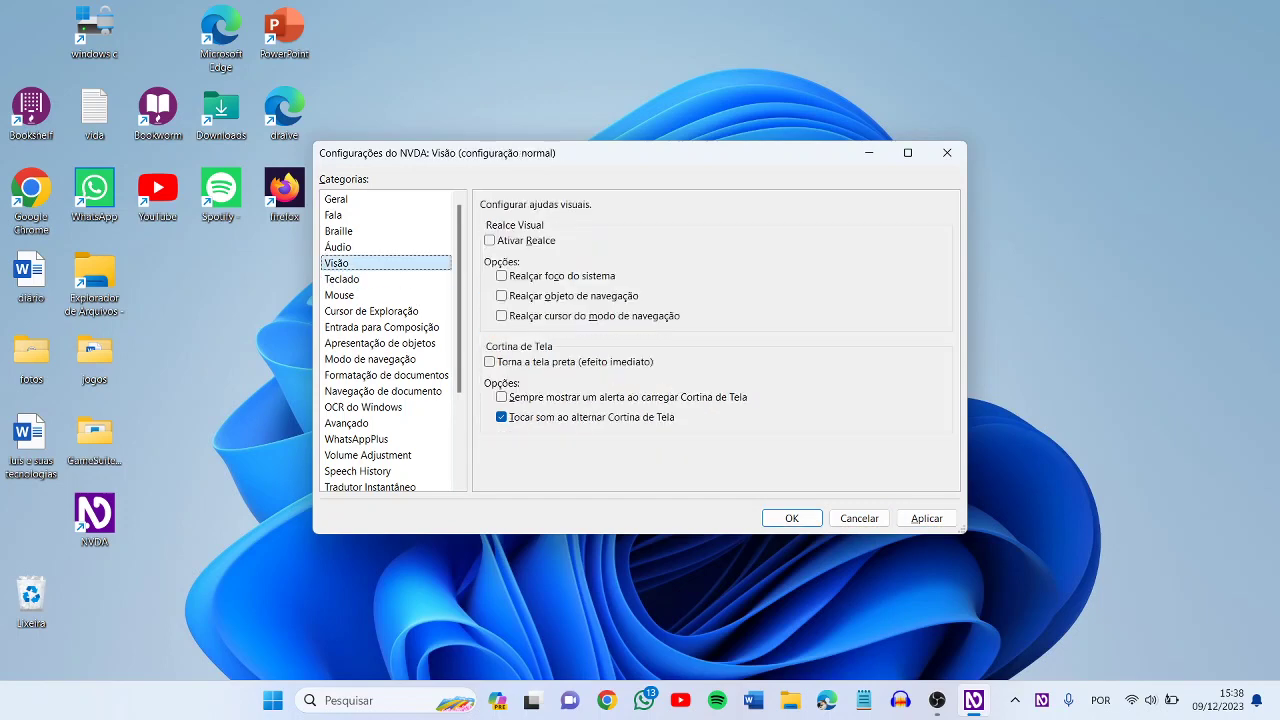
pyautogui.press('Down')
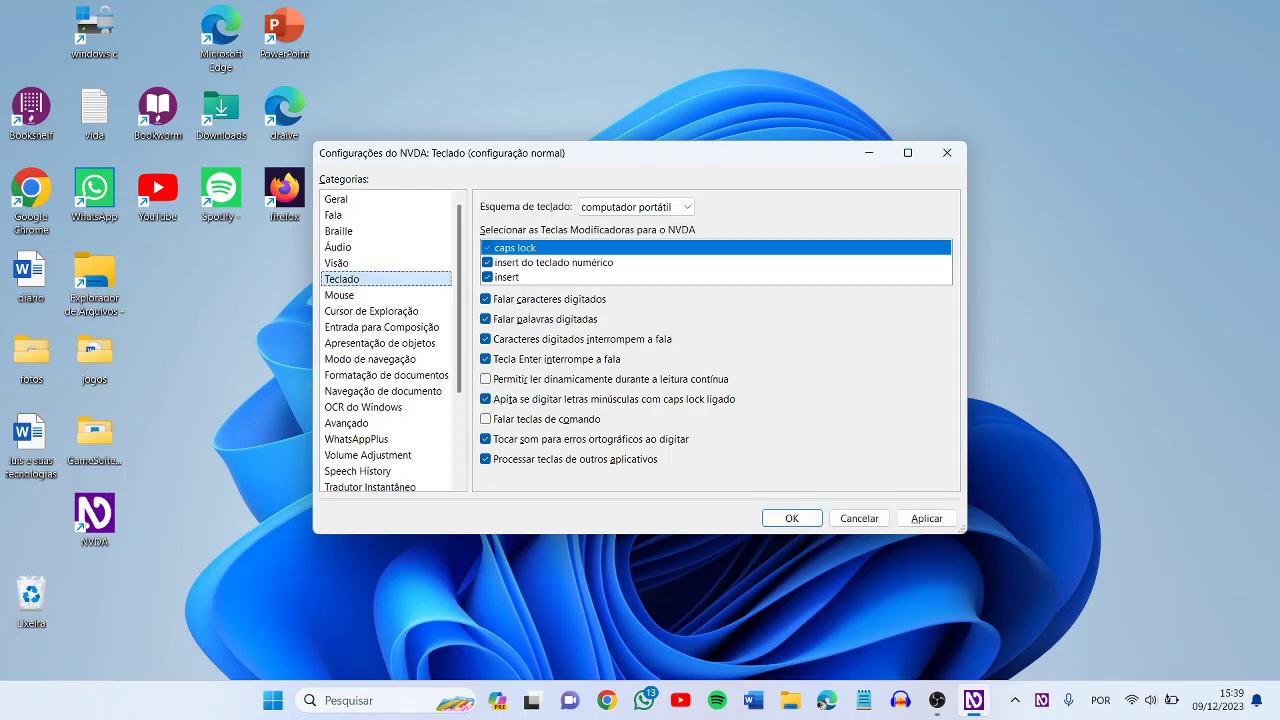
pyautogui.press('Tab')
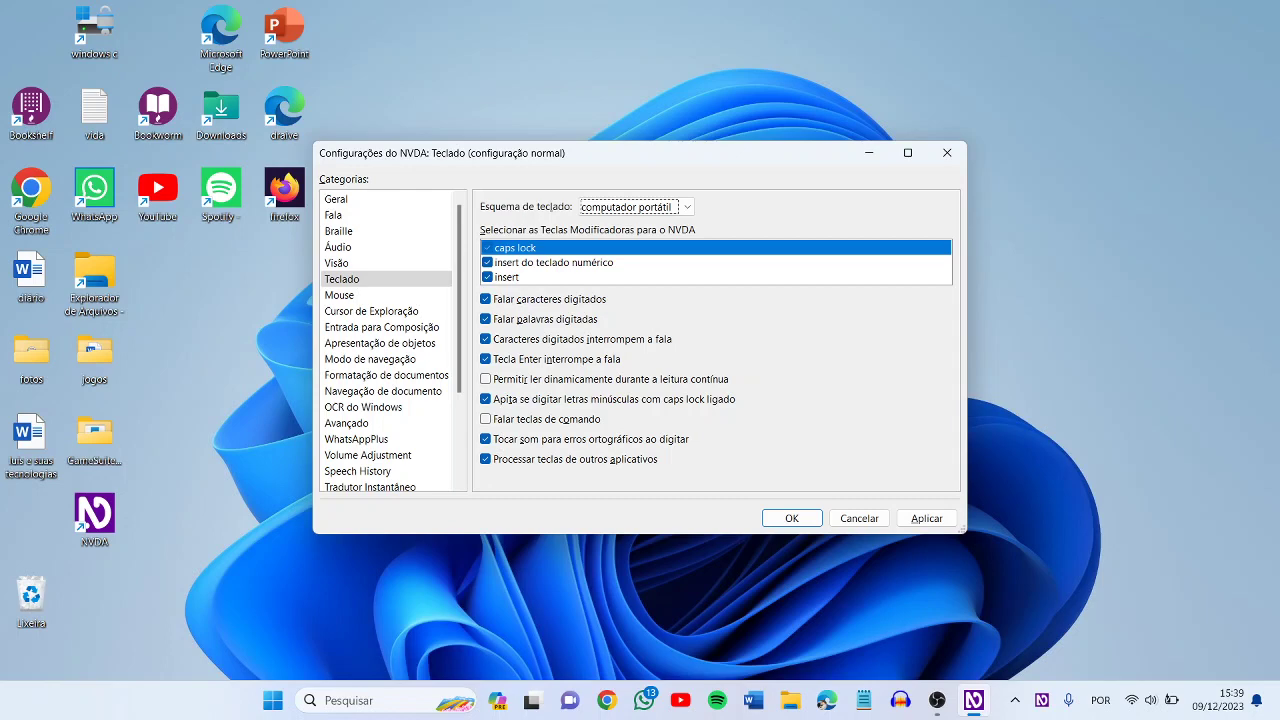
pyautogui.press('Up')
pyautogui.press('Down')
# Go through the NVDA modifier keys caps lock, insert do teclado numérico and insert, returning to caps lock.
pyautogui.press('Tab')
pyautogui.press('Down')
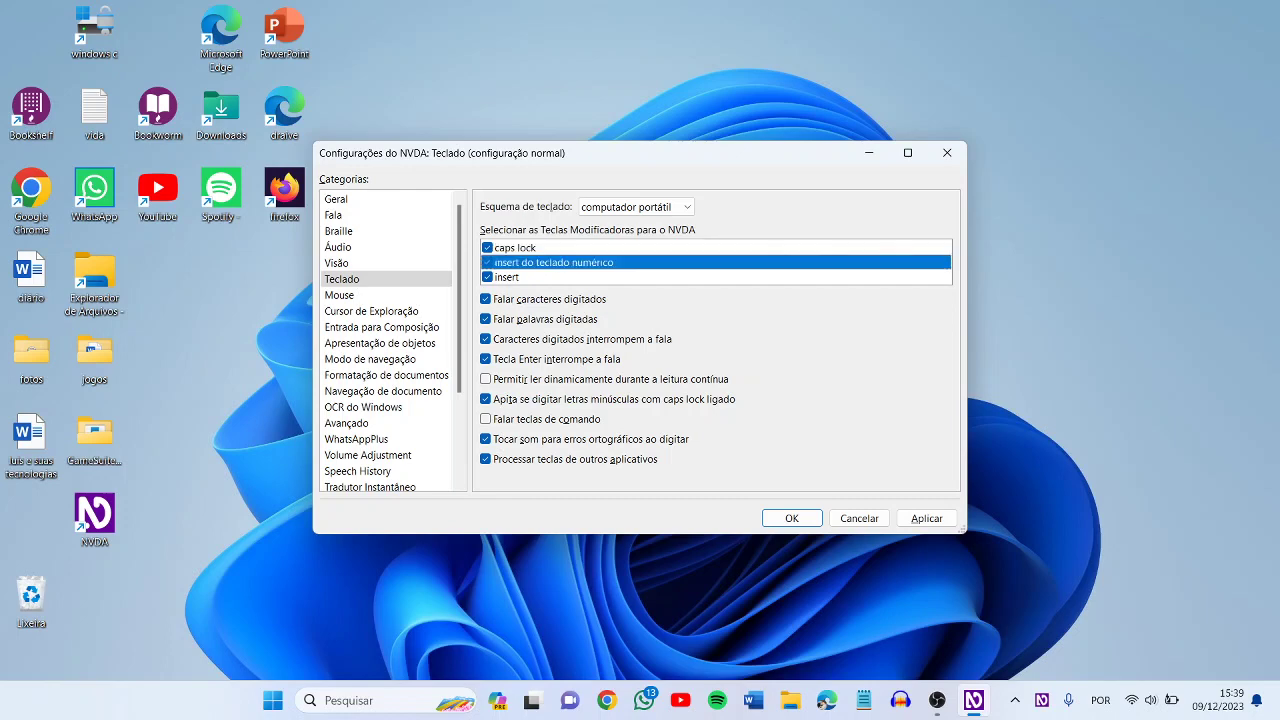
pyautogui.press('Down')
pyautogui.press('Up')
pyautogui.press('Down')
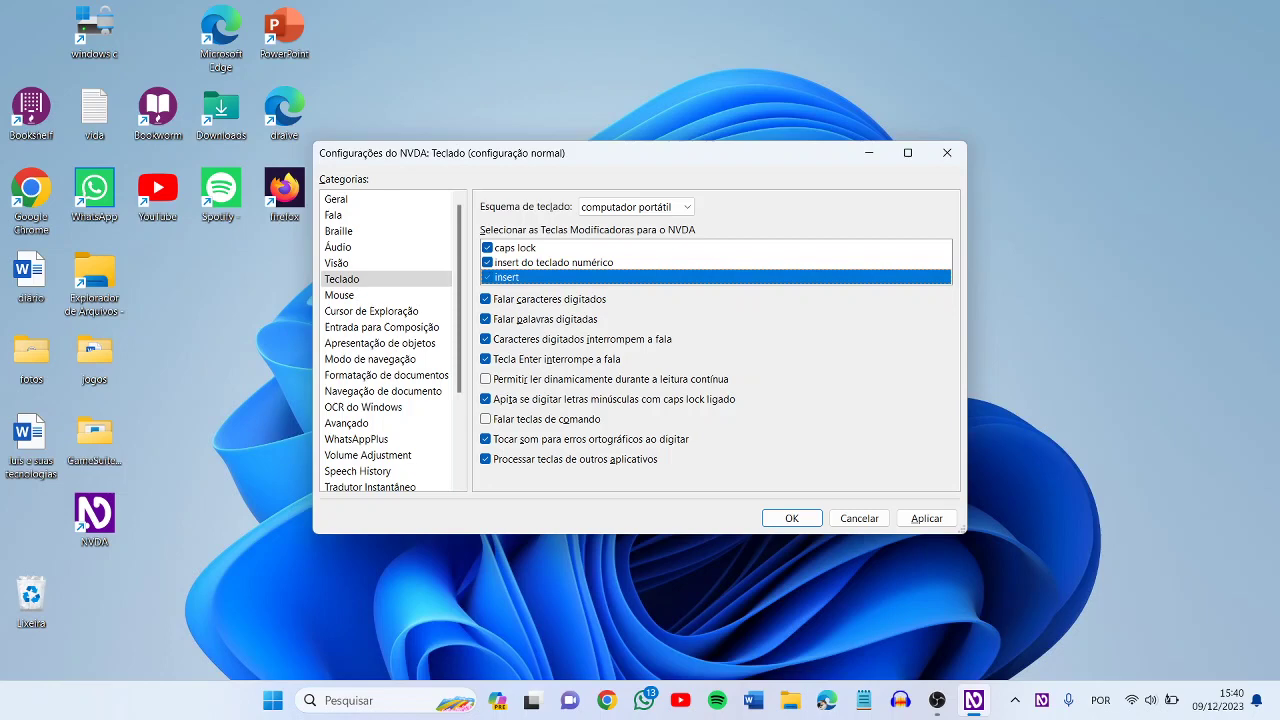
pyautogui.press('Up')
pyautogui.press('Up')
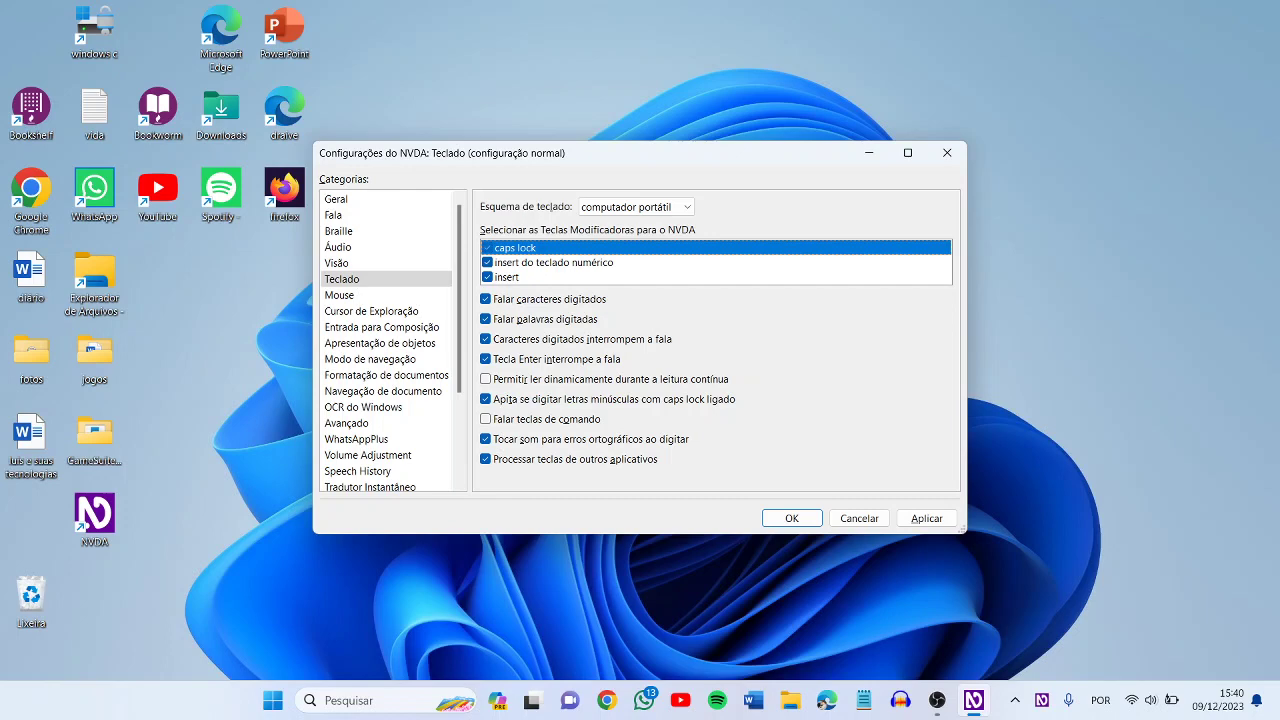
# Review the typing and speech interruption options from Falar caracteres digitados through Apita se digitar letras minúsculas com caps lock ligado.
pyautogui.press('Tab')
pyautogui.press('Tab')
pyautogui.press('Tab')
pyautogui.hotkey('shift', 'Tab')
pyautogui.press('Tab')
pyautogui.press('Tab')
pyautogui.hotkey('shift', 'Tab')
pyautogui.hotkey('shift', 'Tab')
pyautogui.hotkey('shift', 'Tab')
pyautogui.press('Tab')
pyautogui.press('Tab')
pyautogui.press('Tab')
pyautogui.press('Tab')
pyautogui.hotkey('shift', 'Tab')
pyautogui.press('Tab')
pyautogui.press('Tab')
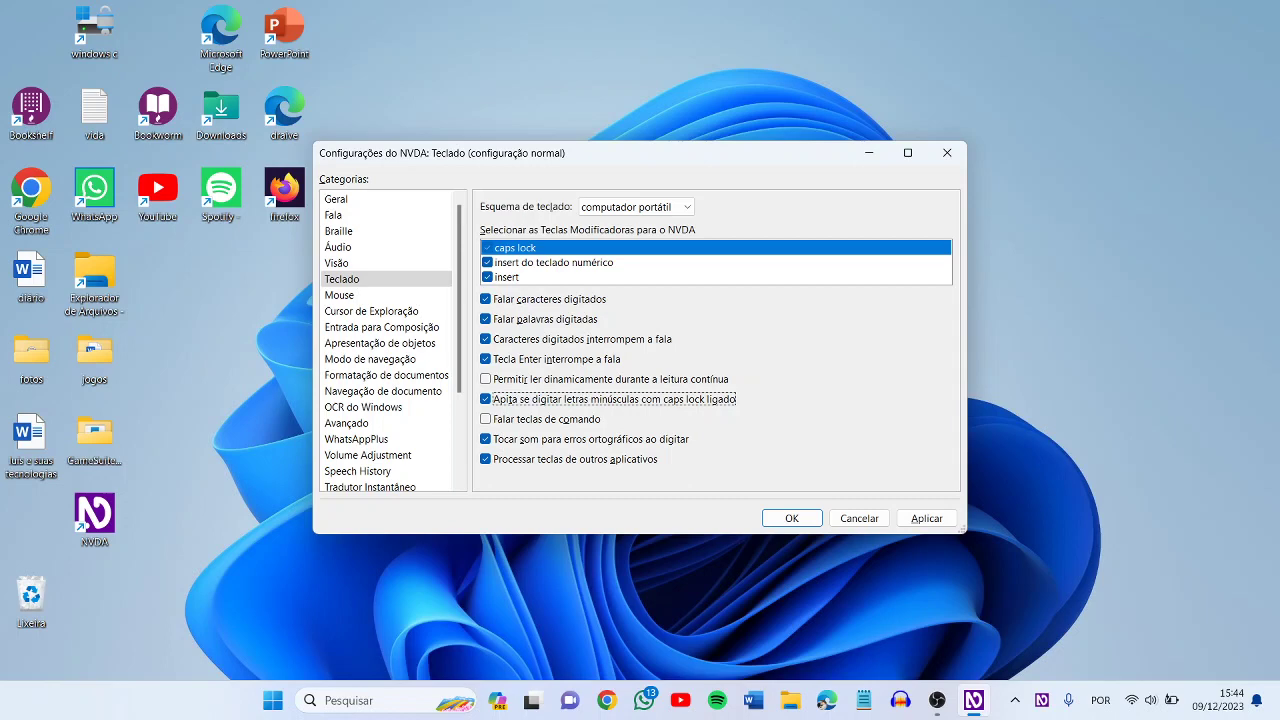
# Enable Falar teclas de comando and try it by moving between the neighbouring keyboard options.
pyautogui.press('Tab')
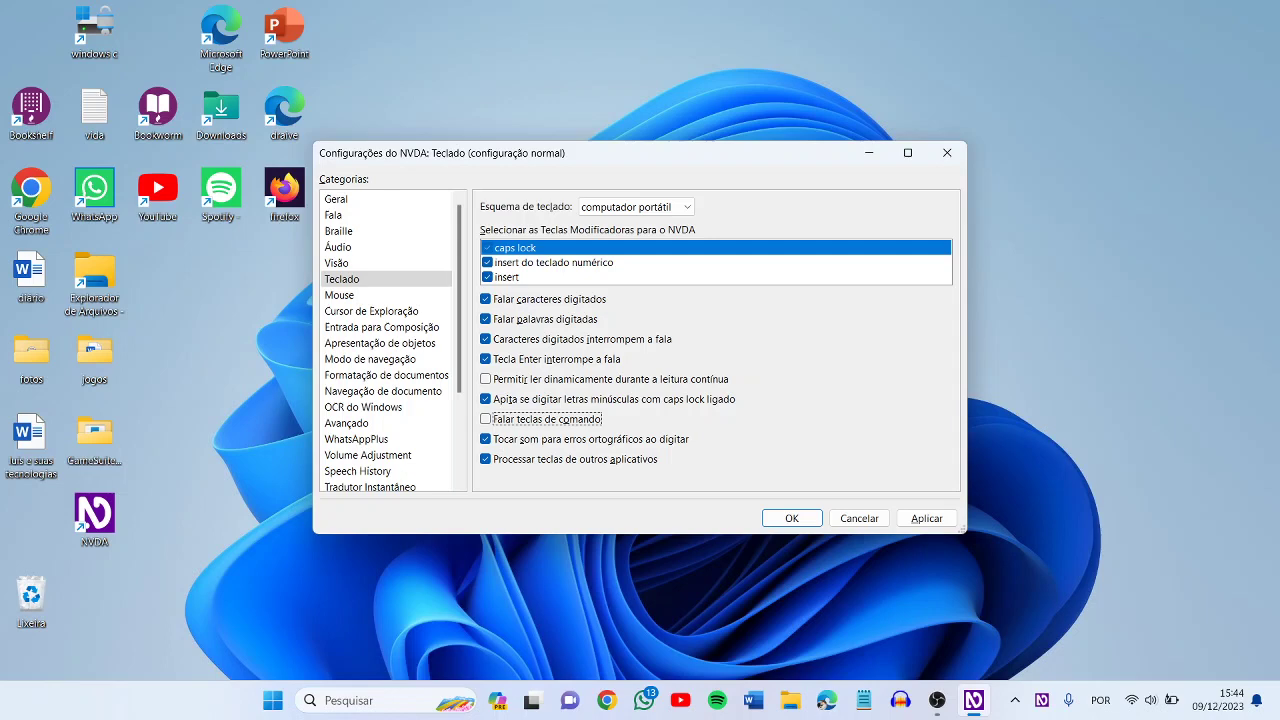
pyautogui.press('space')
pyautogui.hotkey('shift', 'Tab')
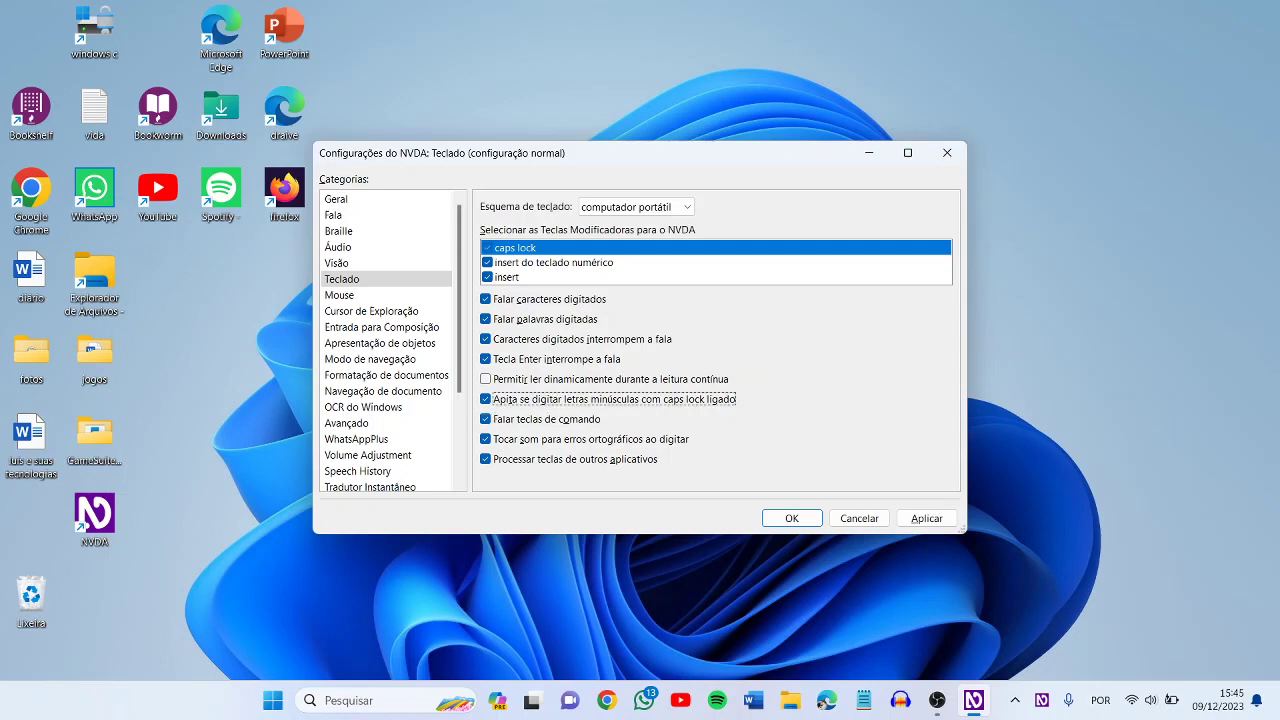
pyautogui.press('Tab')
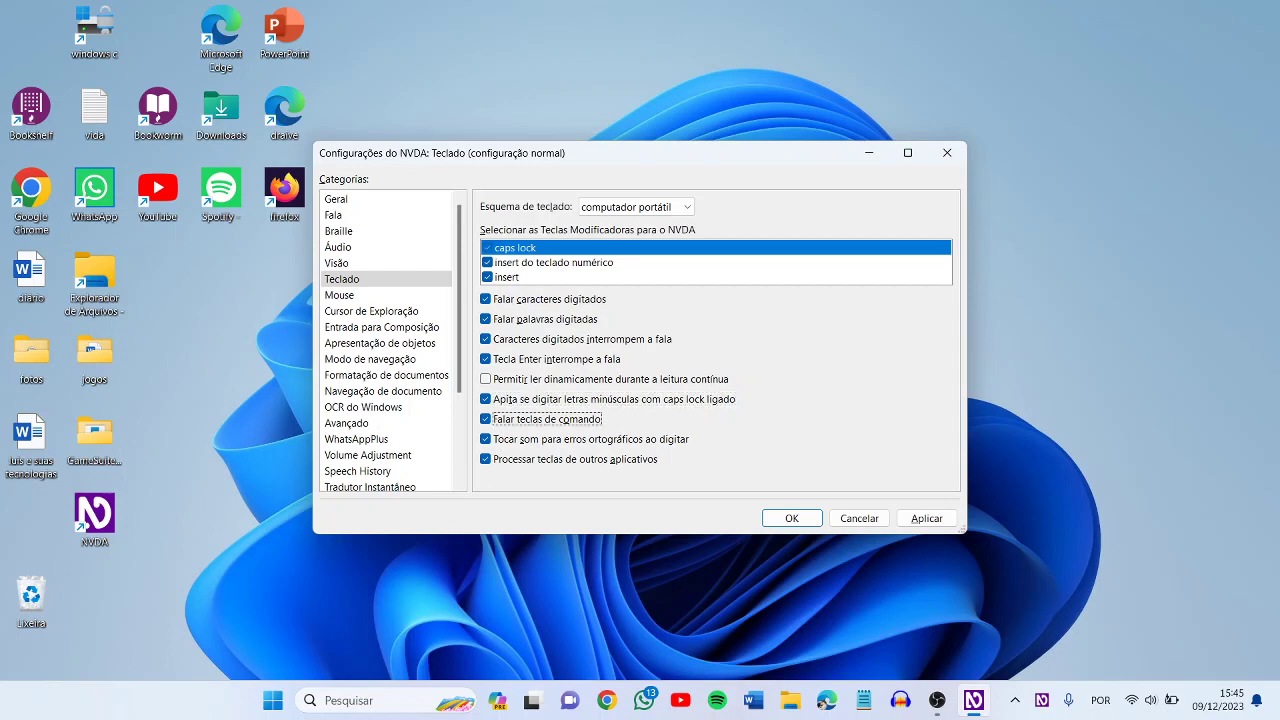
pyautogui.press('Tab')
pyautogui.hotkey('shift', 'Tab')
pyautogui.hotkey('shift', 'Tab')
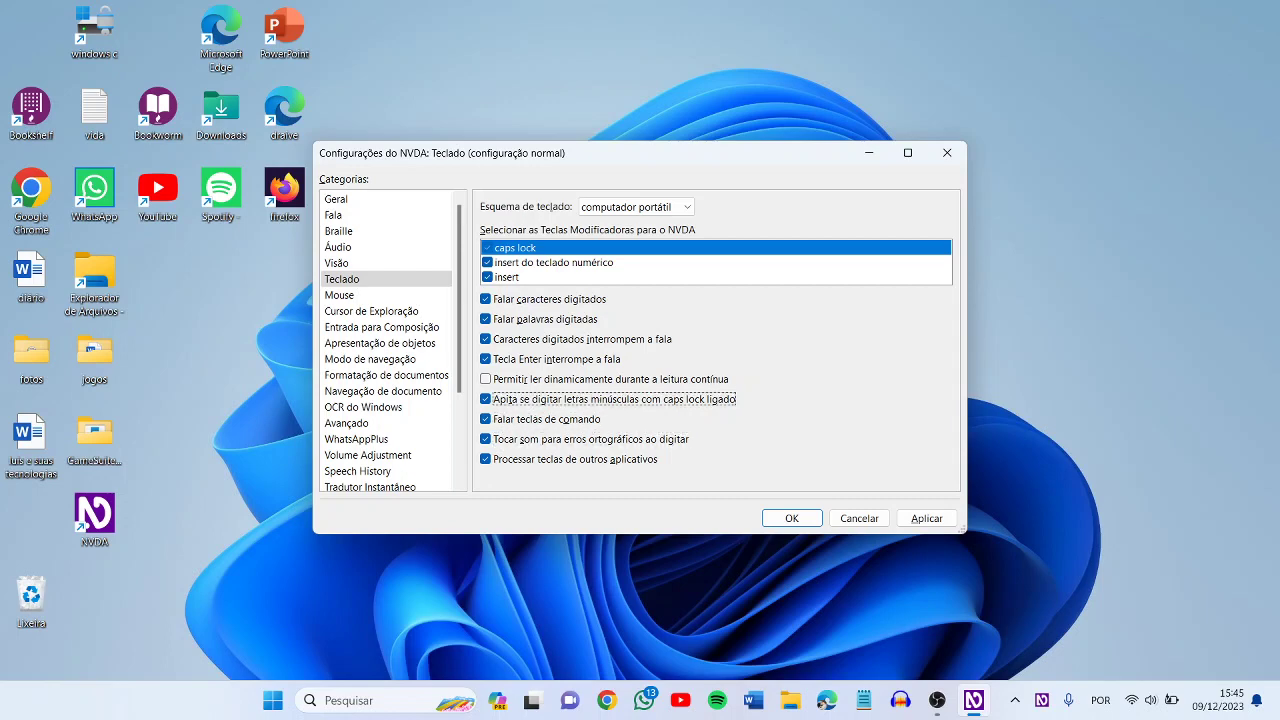
pyautogui.press('Tab')
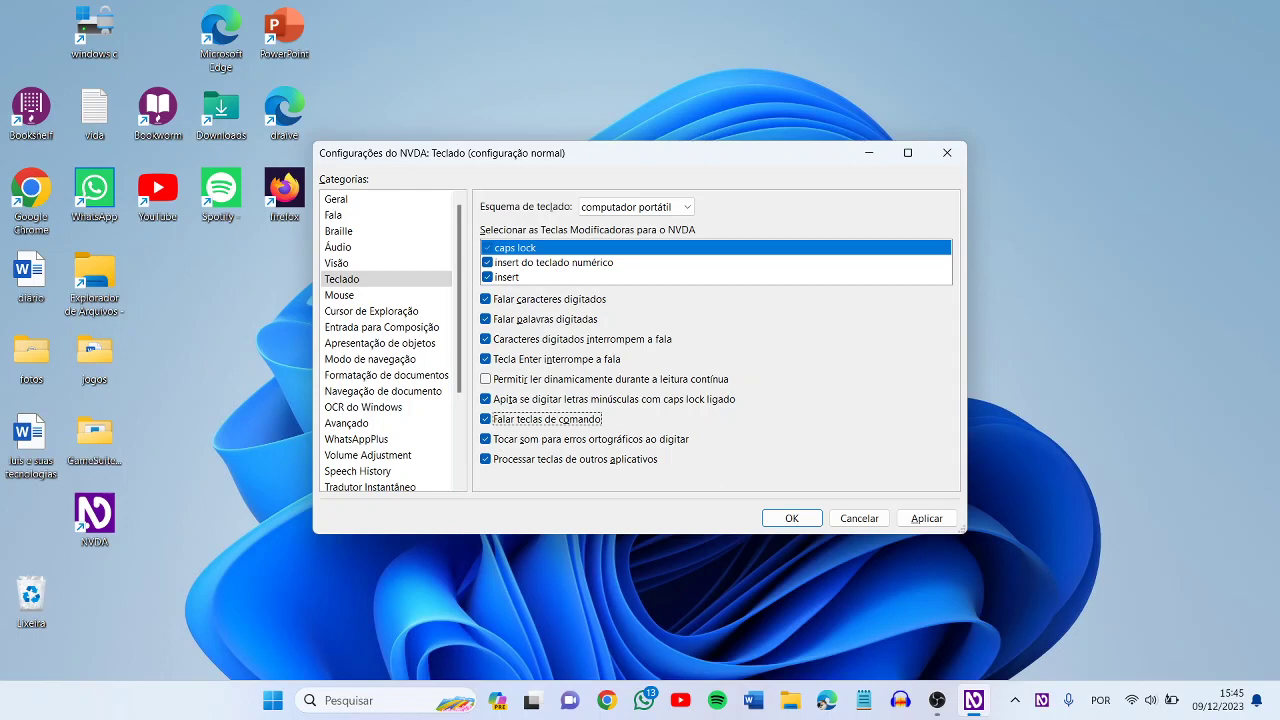
# Review the options Tocar som para erros ortográficos ao digitar and Processar teclas de outros aplicativos.
pyautogui.press('Tab')
pyautogui.hotkey('shift', 'Tab')
pyautogui.press('Tab')
pyautogui.hotkey('shift', 'Tab')
pyautogui.press('Tab')
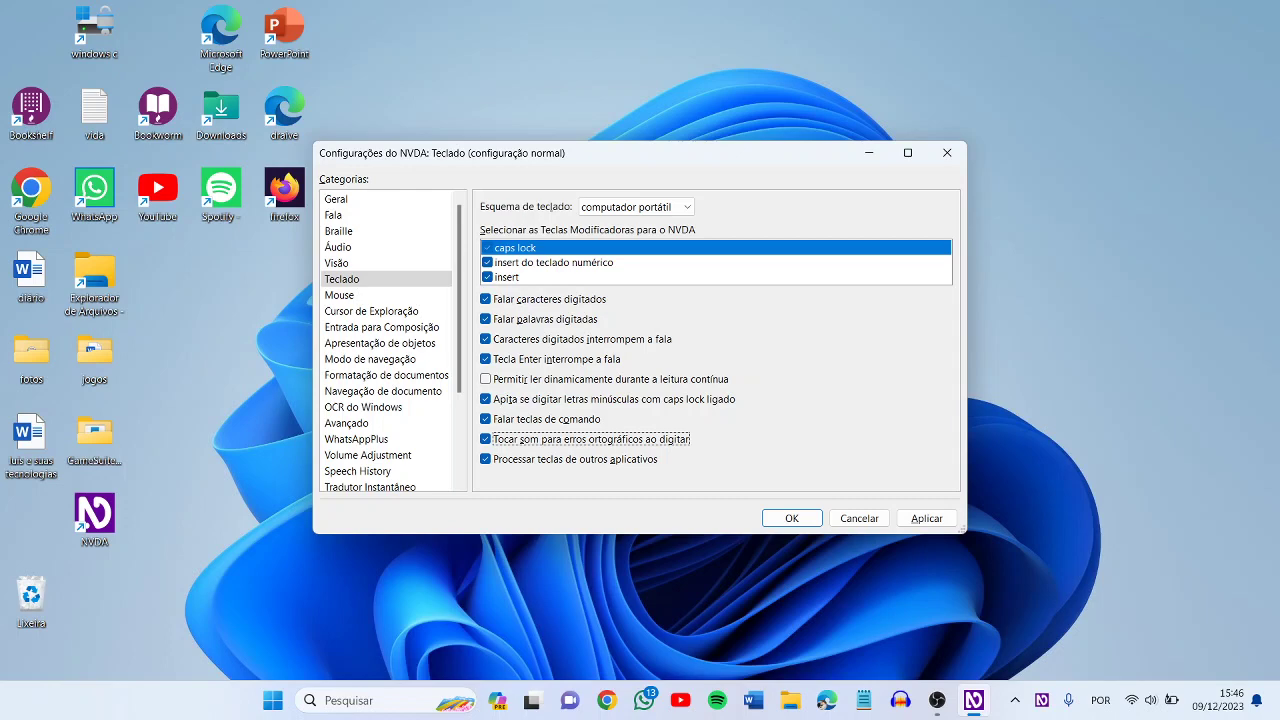
pyautogui.press('Tab')
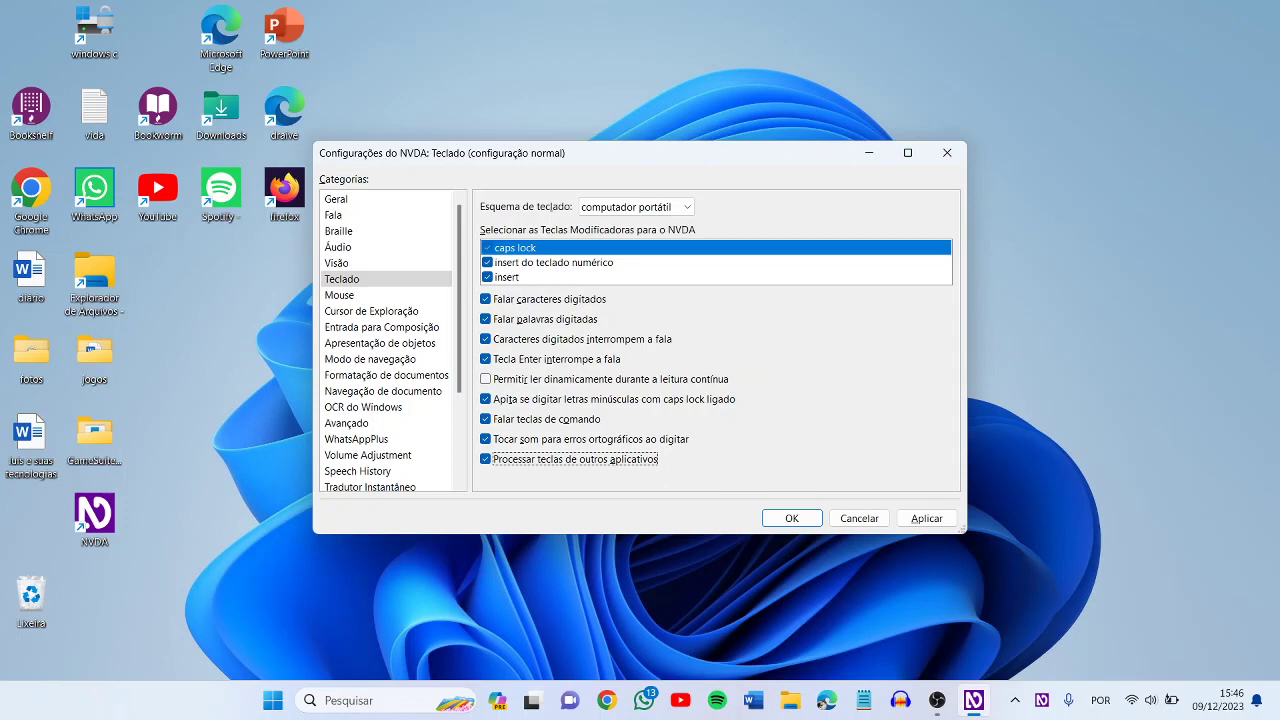
# Return to the category list, look at the Mouse category and go back to Teclado.
pyautogui.press('Tab')
pyautogui.press('Tab')
pyautogui.press('Tab')
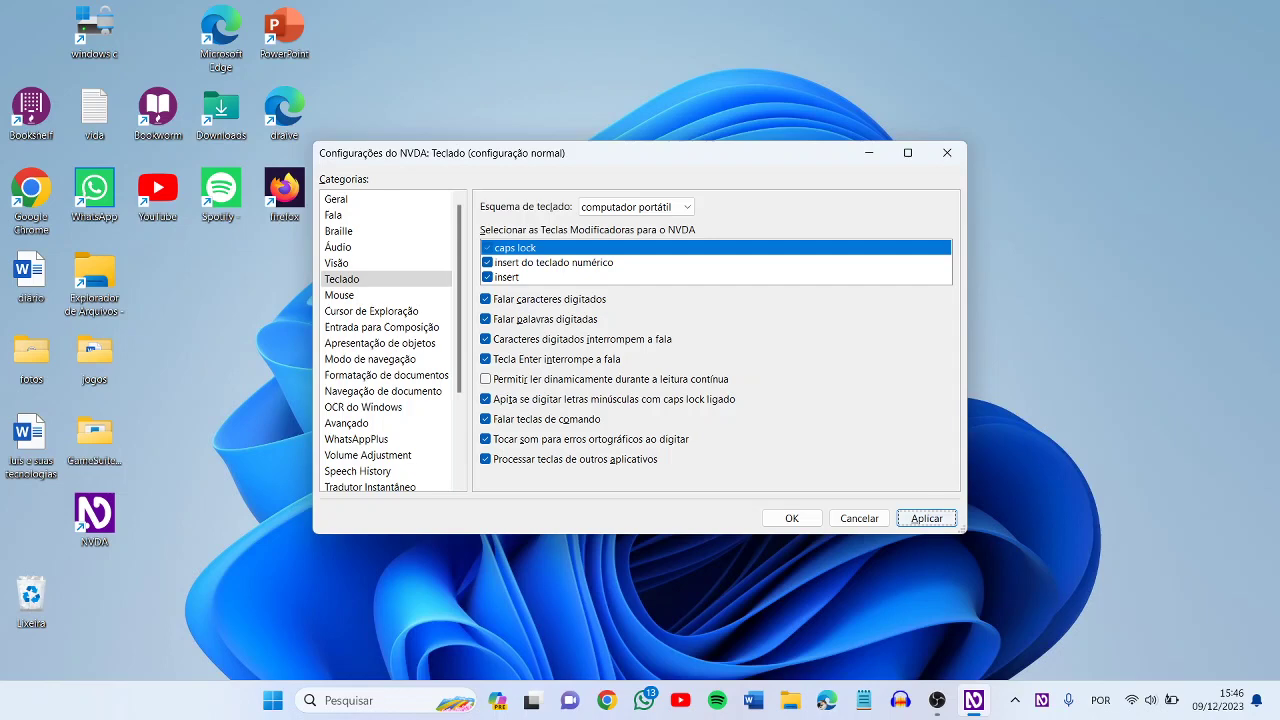
pyautogui.press('Tab')
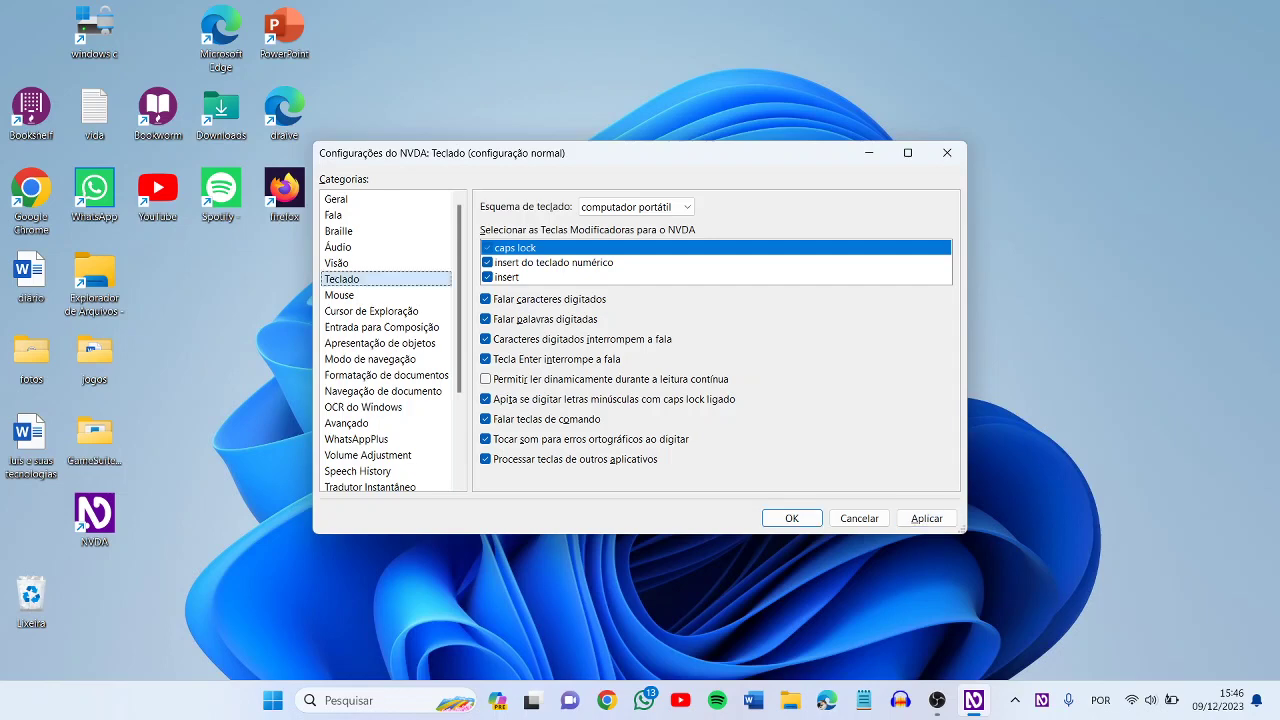
pyautogui.press('Down')
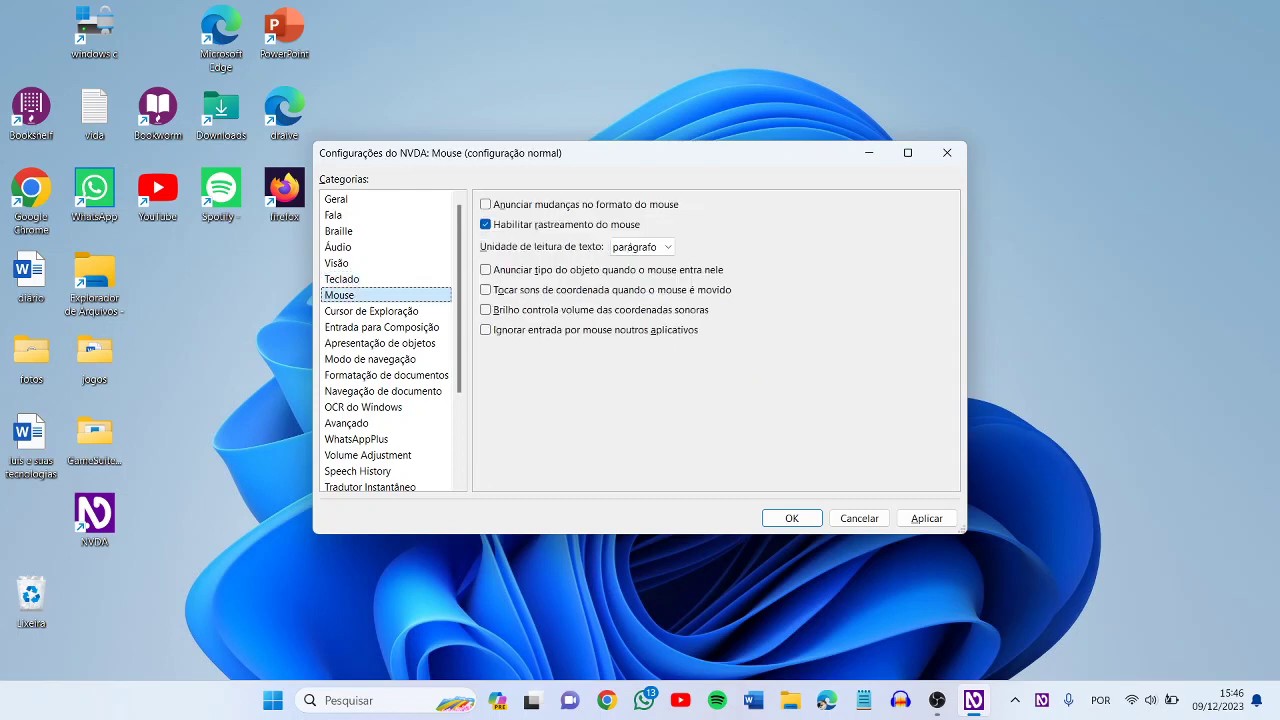
pyautogui.press('Up')
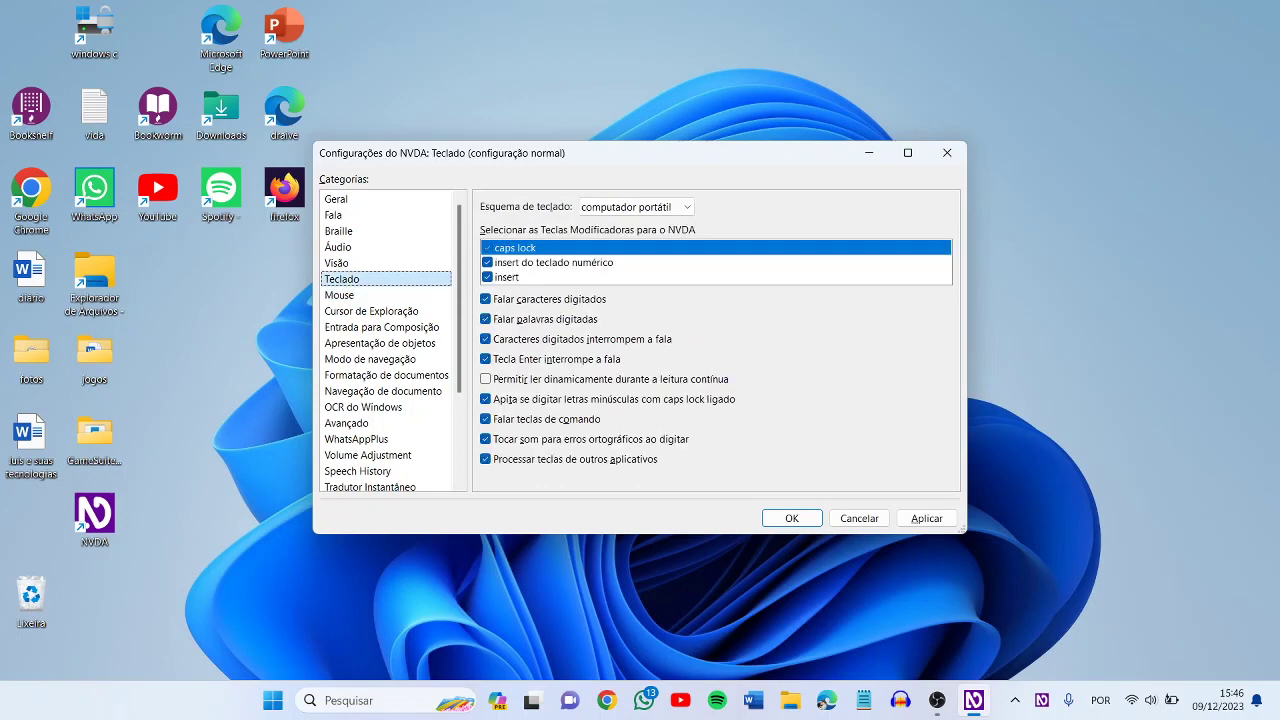
# Open the Mouse category and review Anunciar mudanças no formato do mouse and Habilitar rastreamento do mouse.
pyautogui.press('Down')
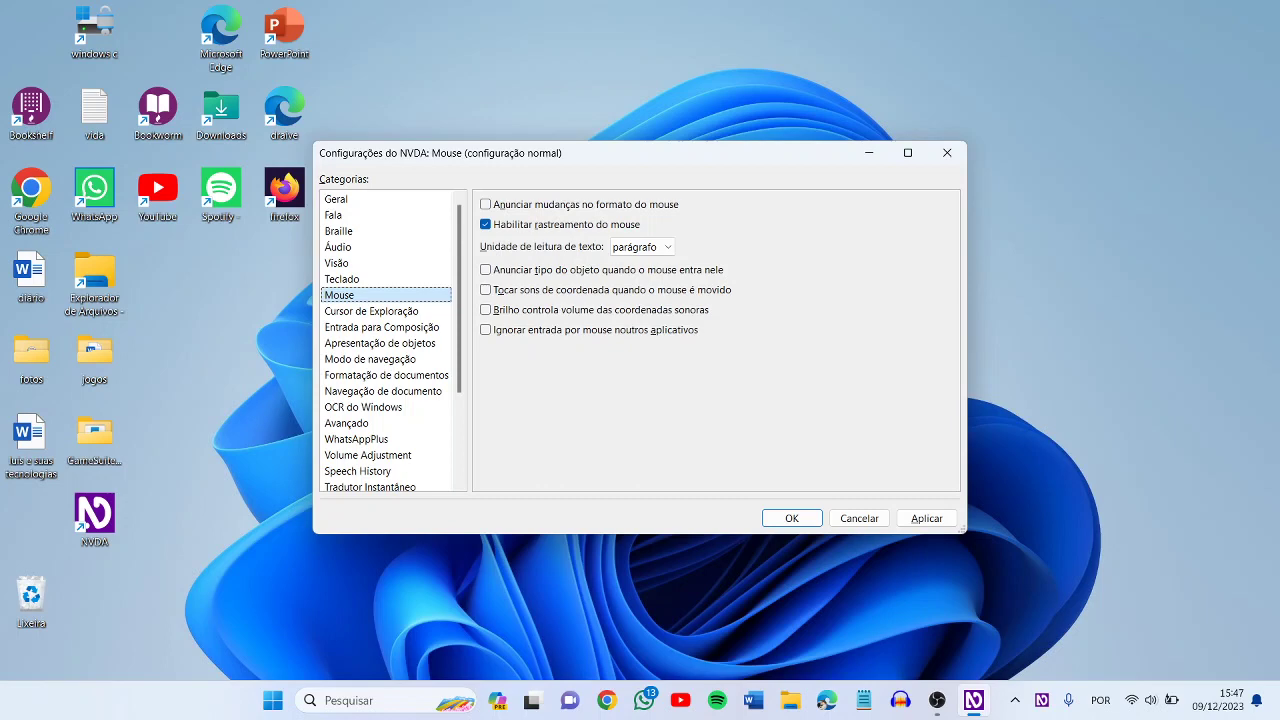
pyautogui.press('Tab')
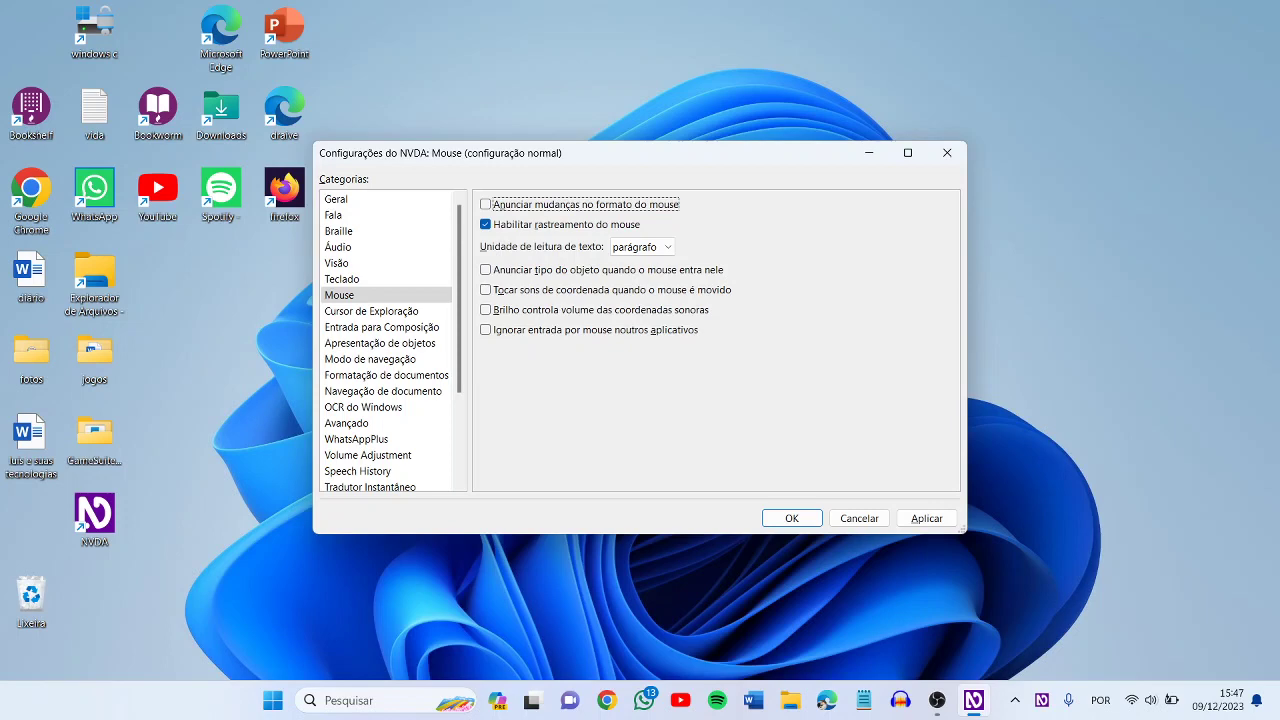
pyautogui.press('Tab')
pyautogui.hotkey('shift', 'Tab')
pyautogui.press('Tab')
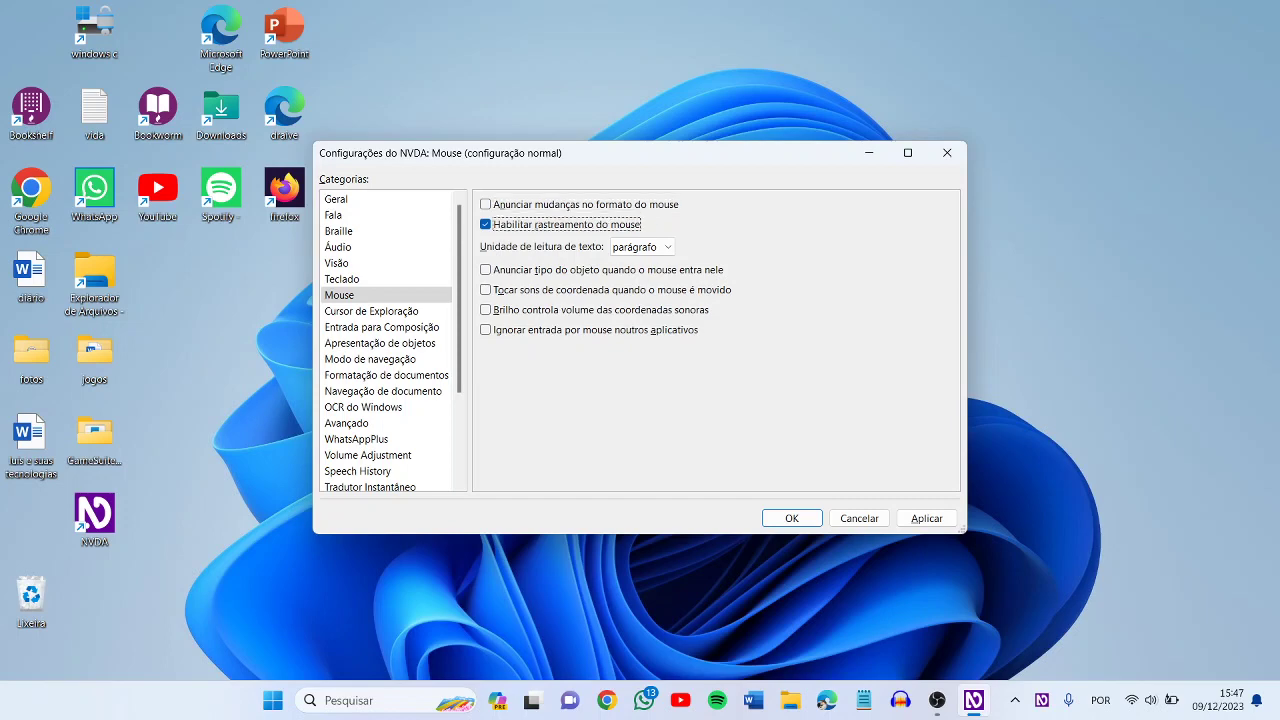
# Go through the choices of Unidade de leitura de texto and finish with parágrafo selected.
pyautogui.press('Tab')
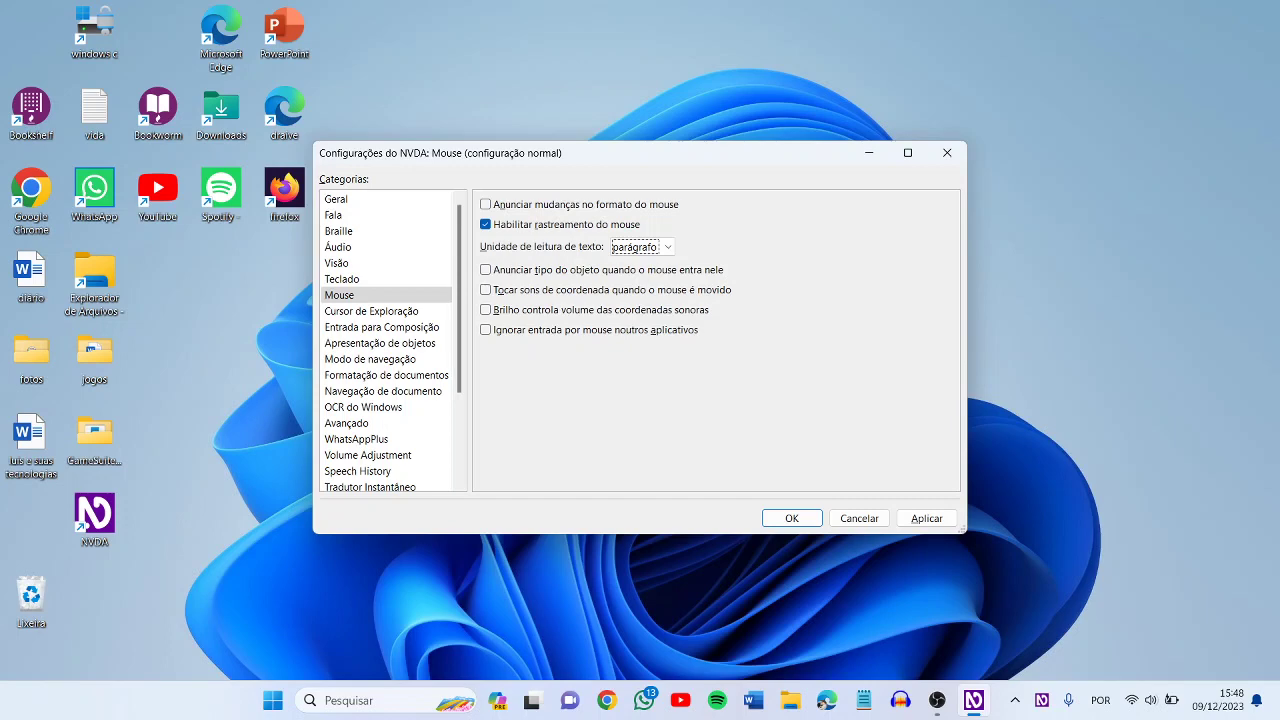
pyautogui.press('Up')
pyautogui.press('Up')
pyautogui.press('Up')
pyautogui.press('End')
# Review the remaining mouse options from Anunciar tipo do objeto quando o mouse entra nele through Ignorar entrada por mouse noutros aplicativos.
pyautogui.press('Tab')
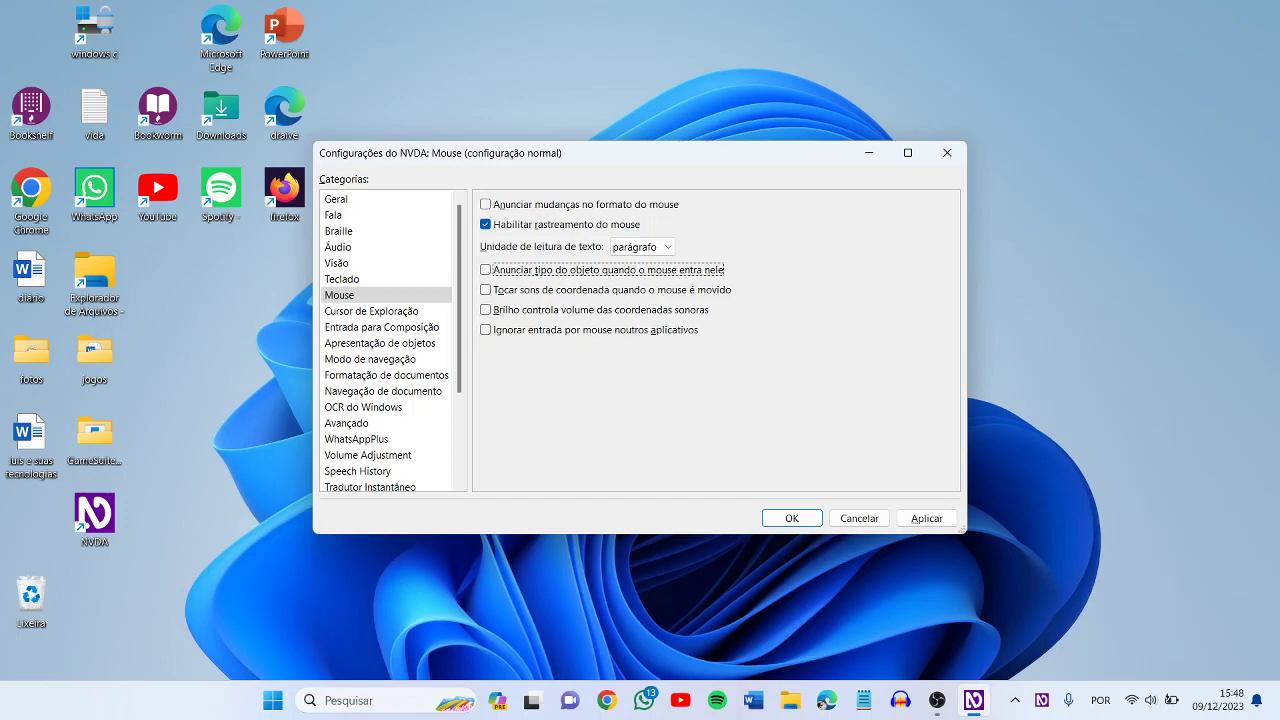
pyautogui.press('Tab')
pyautogui.hotkey('shift', 'Tab')
pyautogui.press('Tab')
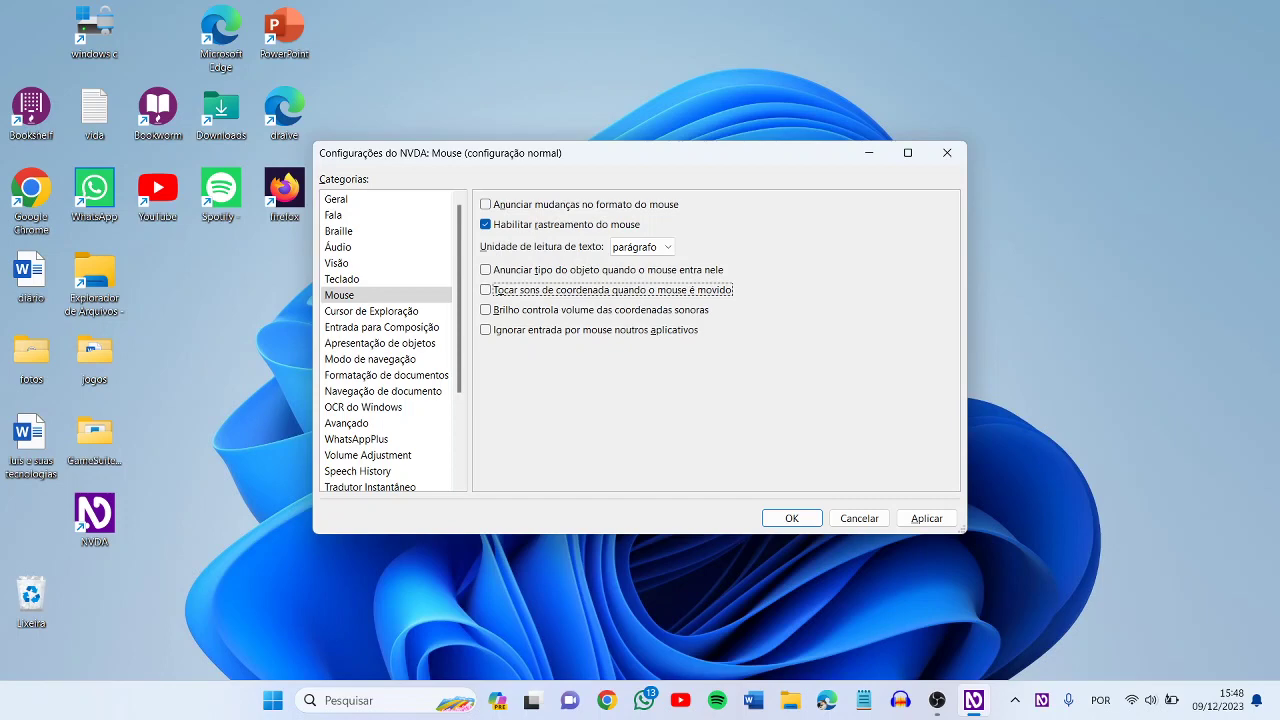
pyautogui.press('Tab')
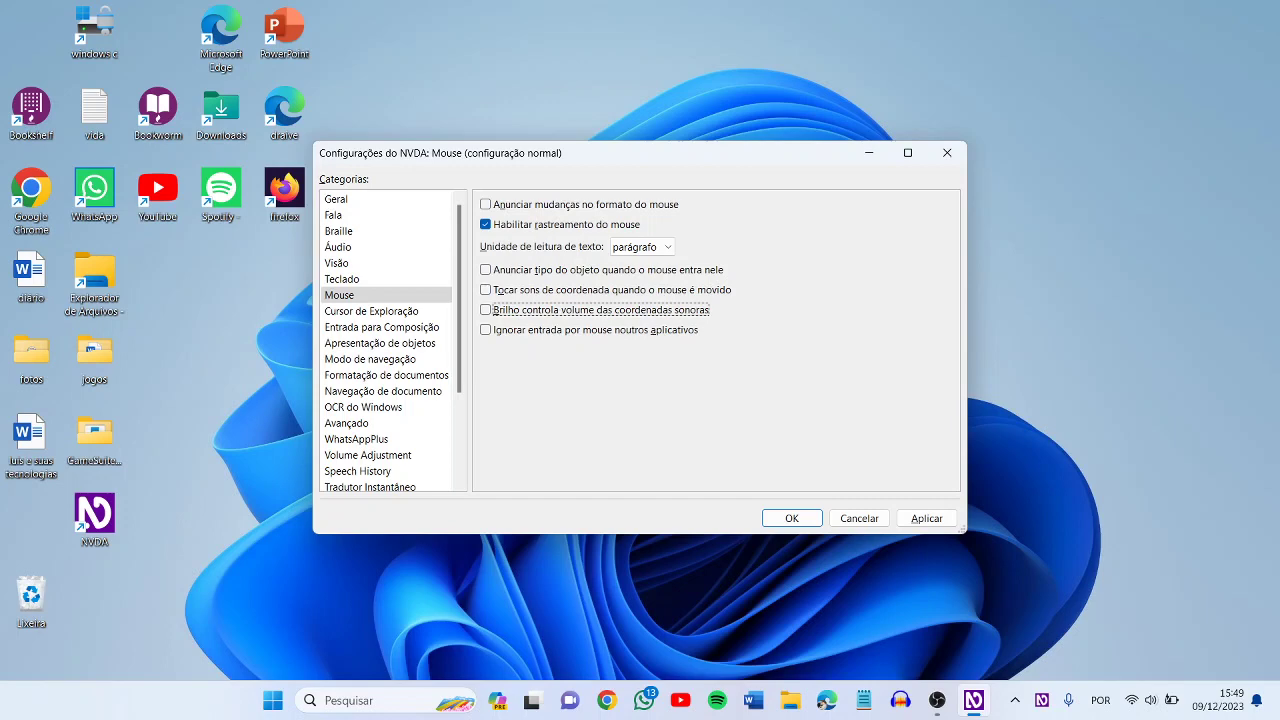
pyautogui.press('Tab')
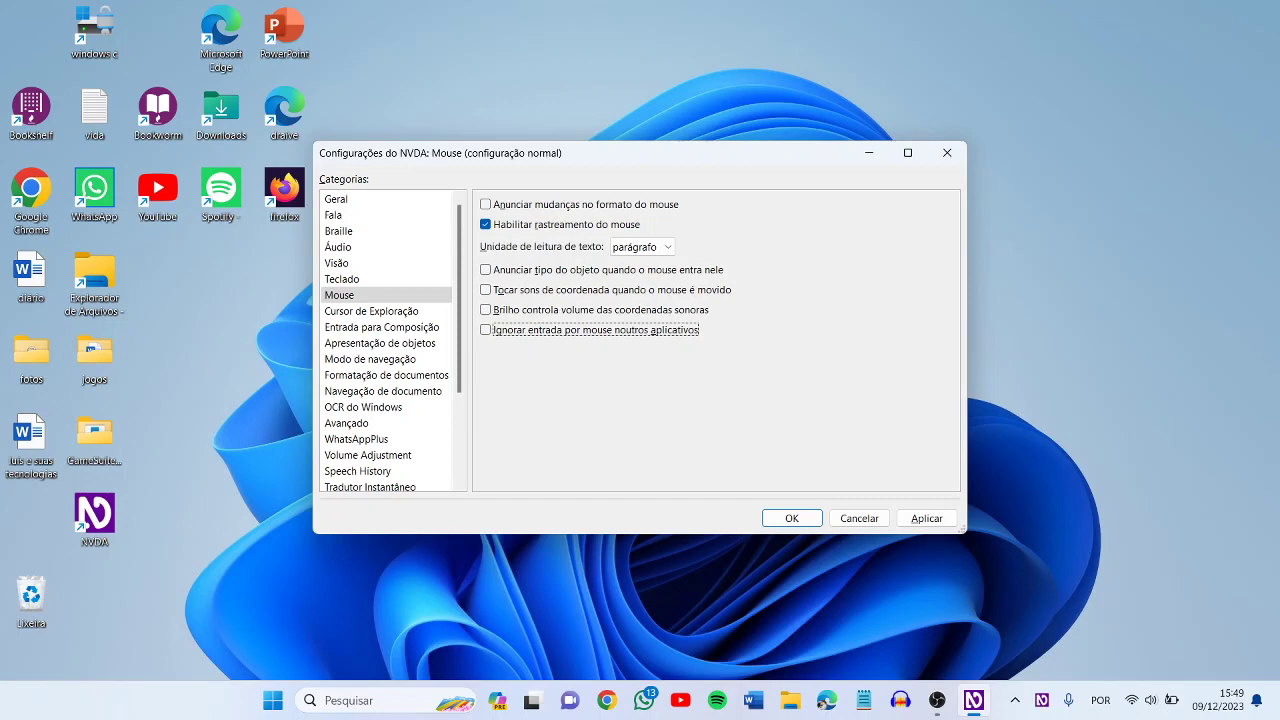
# Return to the category list and look at the Cursor de Exploração and Entrada para Composição categories.
pyautogui.press('Tab')
pyautogui.press('Tab')
pyautogui.press('Tab')
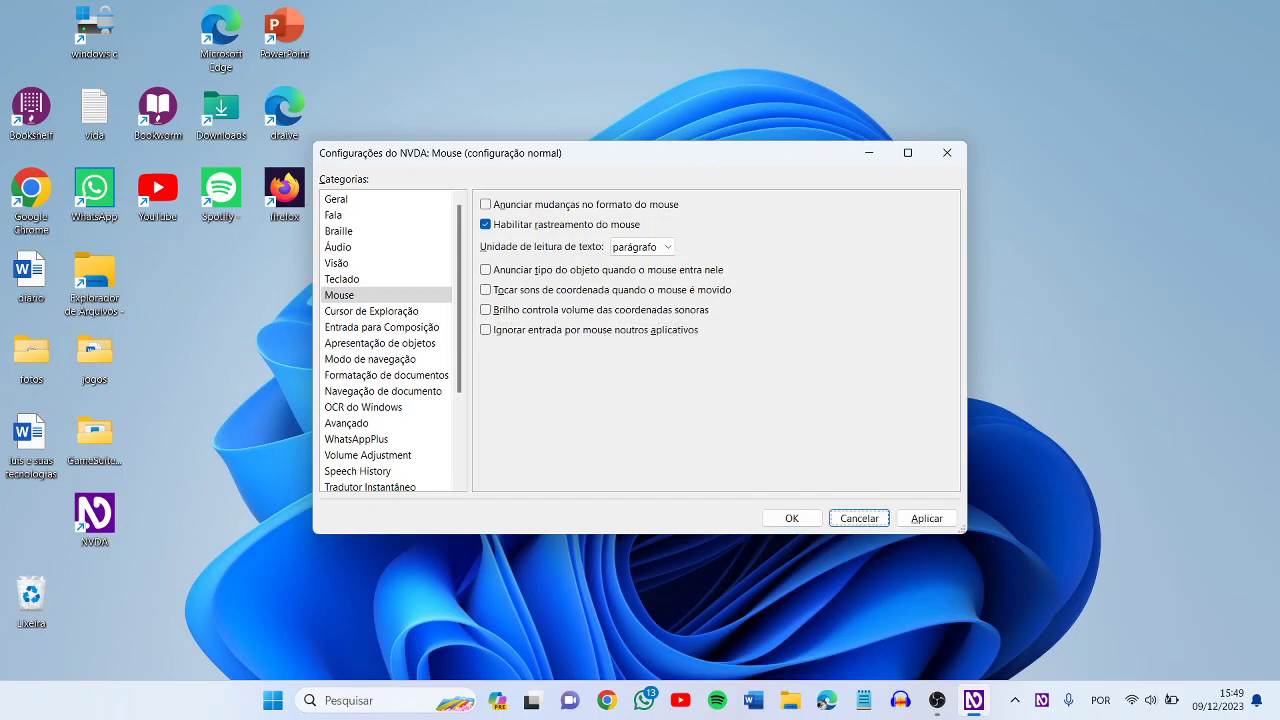
pyautogui.press('Tab')
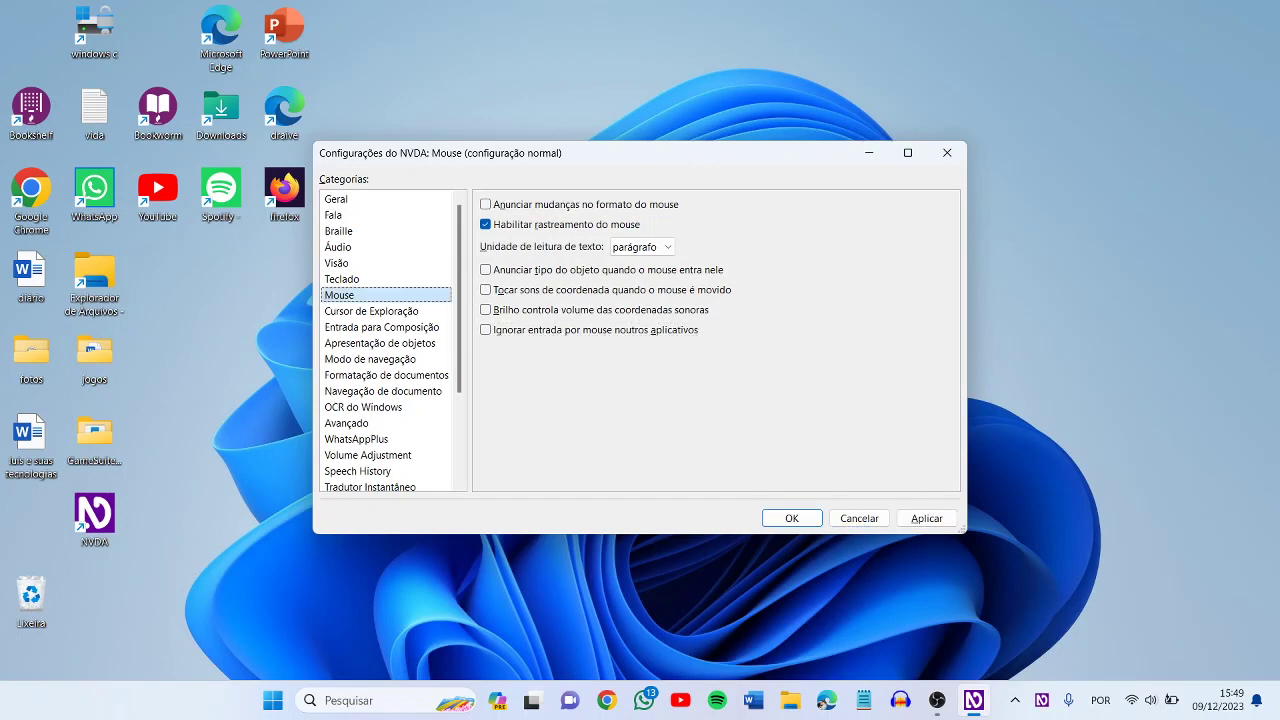
pyautogui.hotkey('shift', 'Tab')
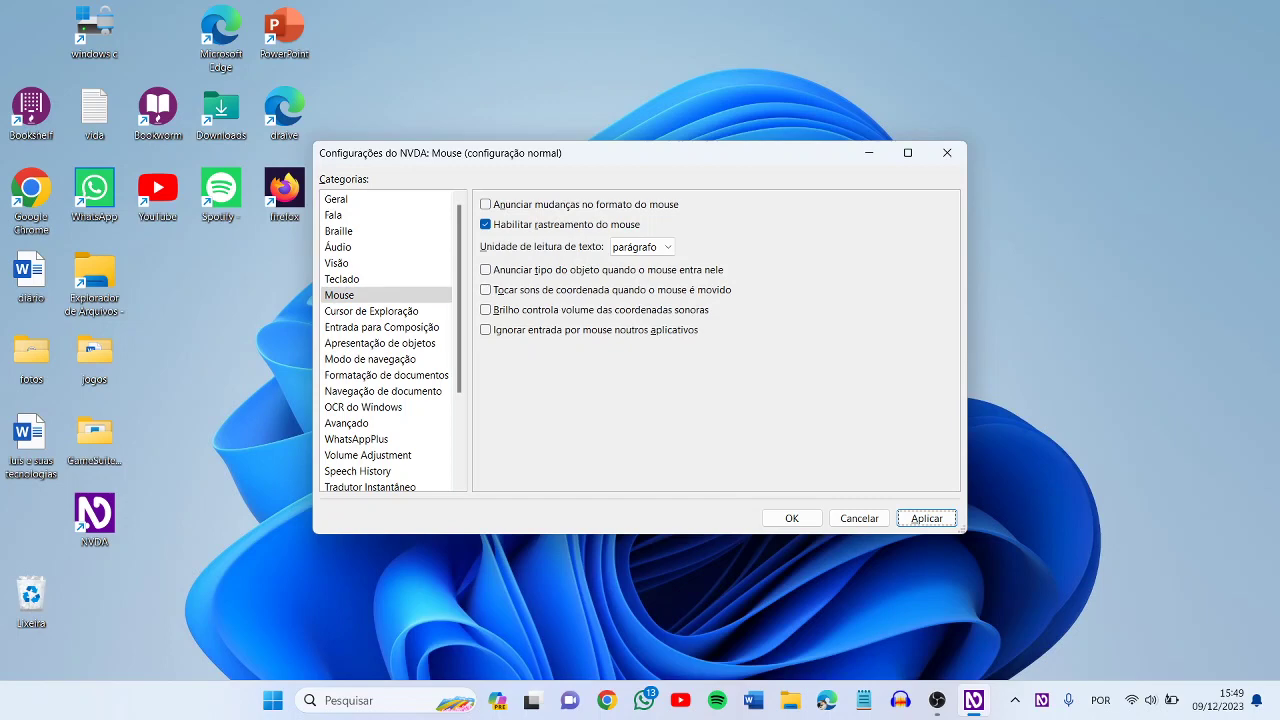
pyautogui.press('Tab')
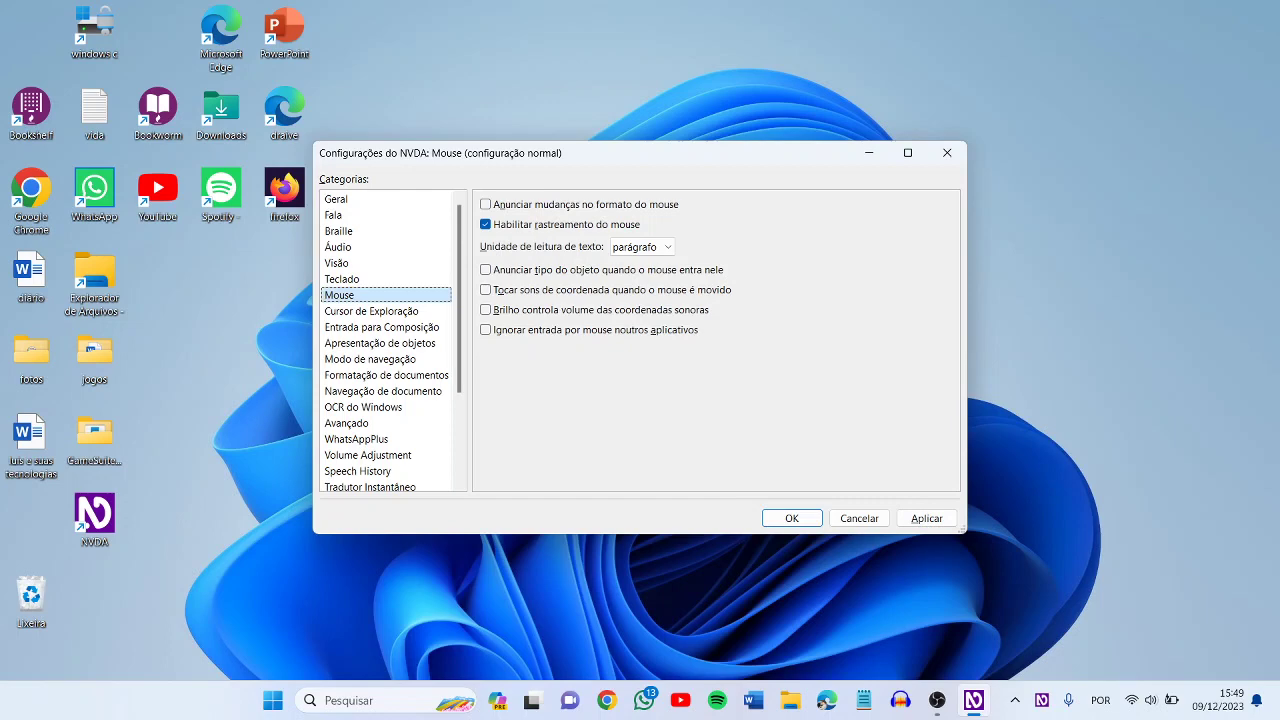
pyautogui.press('Down')
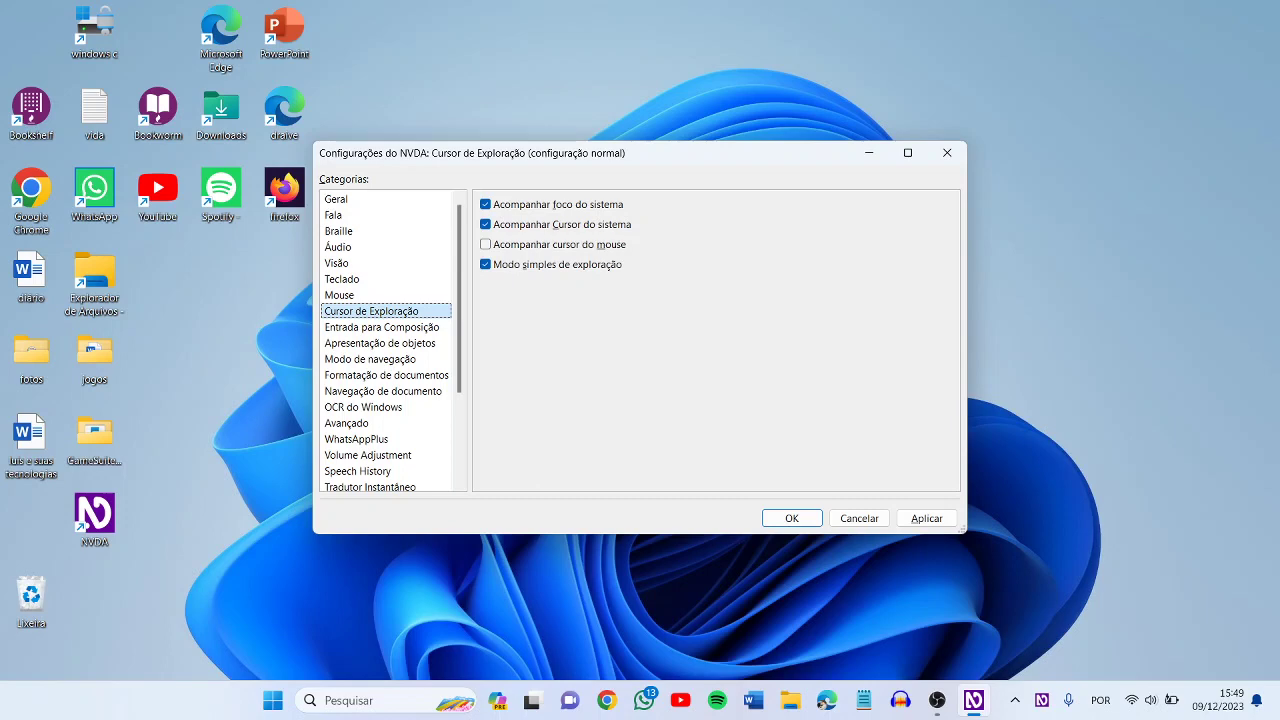
pyautogui.press('Down')
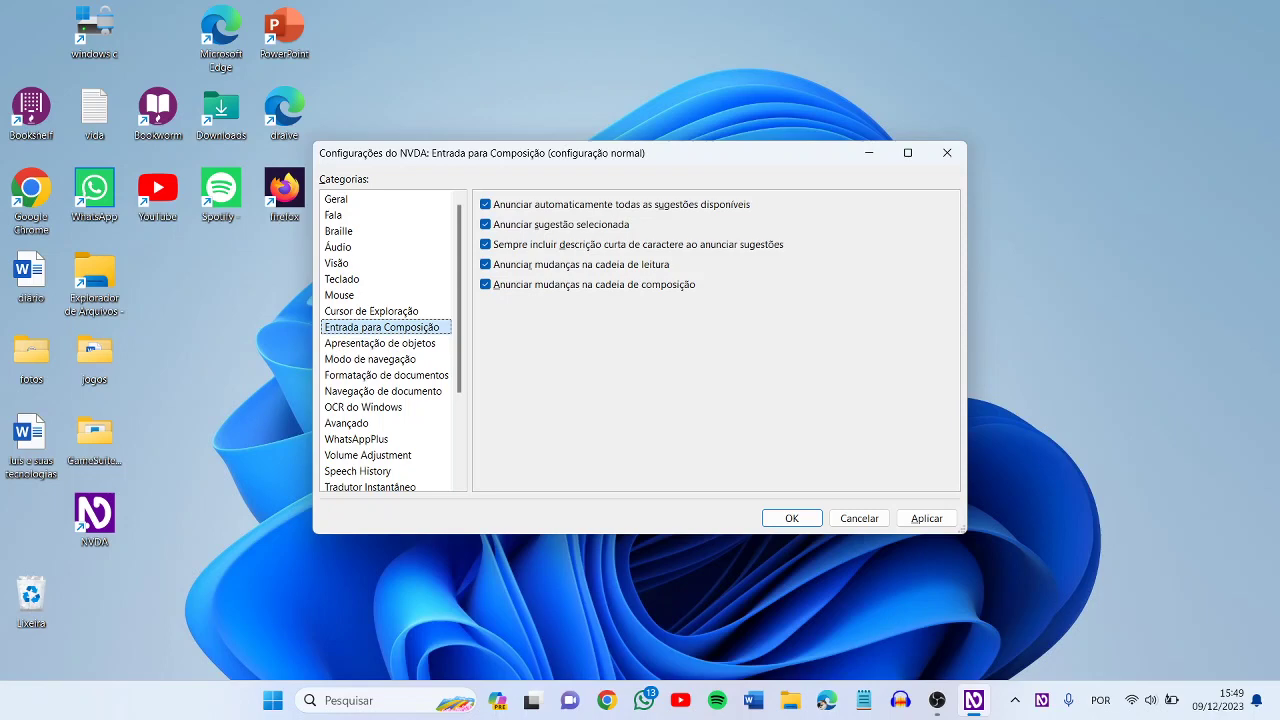
# Accept and close the NVDA settings dialog and switch to the OBS window.
pyautogui.hotkey('shift', 'Tab')
pyautogui.hotkey('shift', 'Tab')
pyautogui.hotkey('shift', 'Tab')
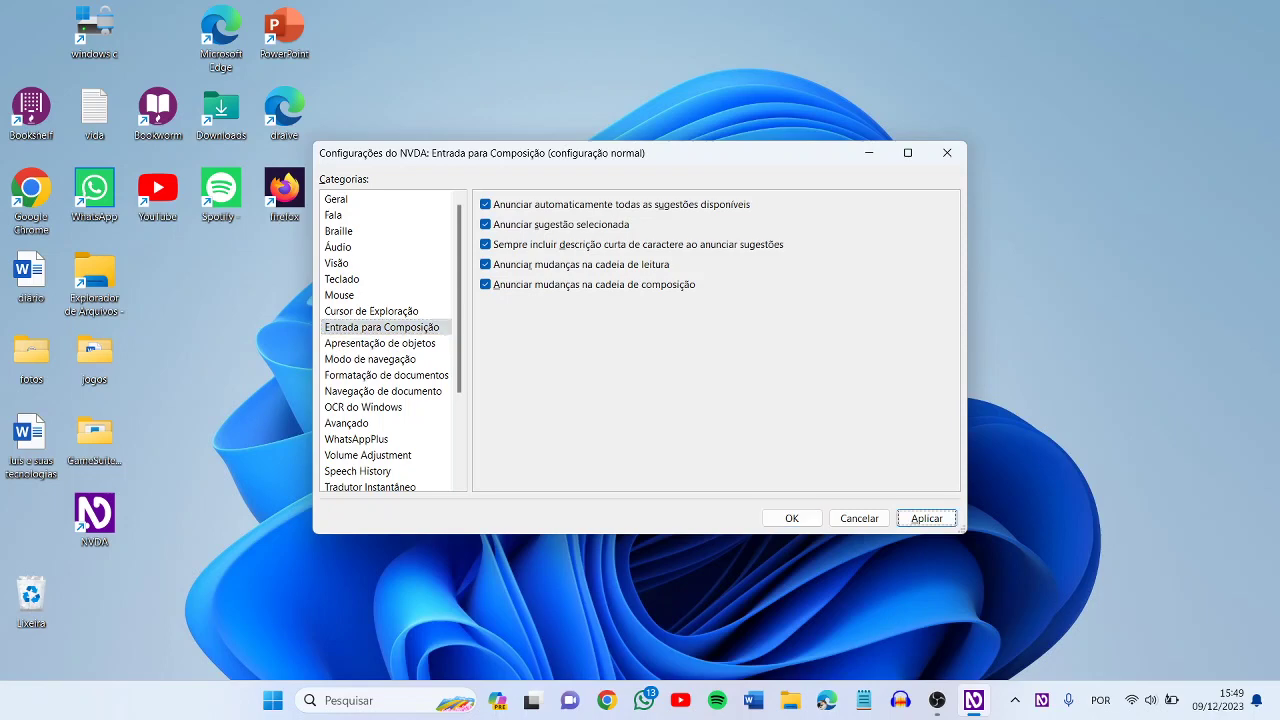
pyautogui.press('Return')
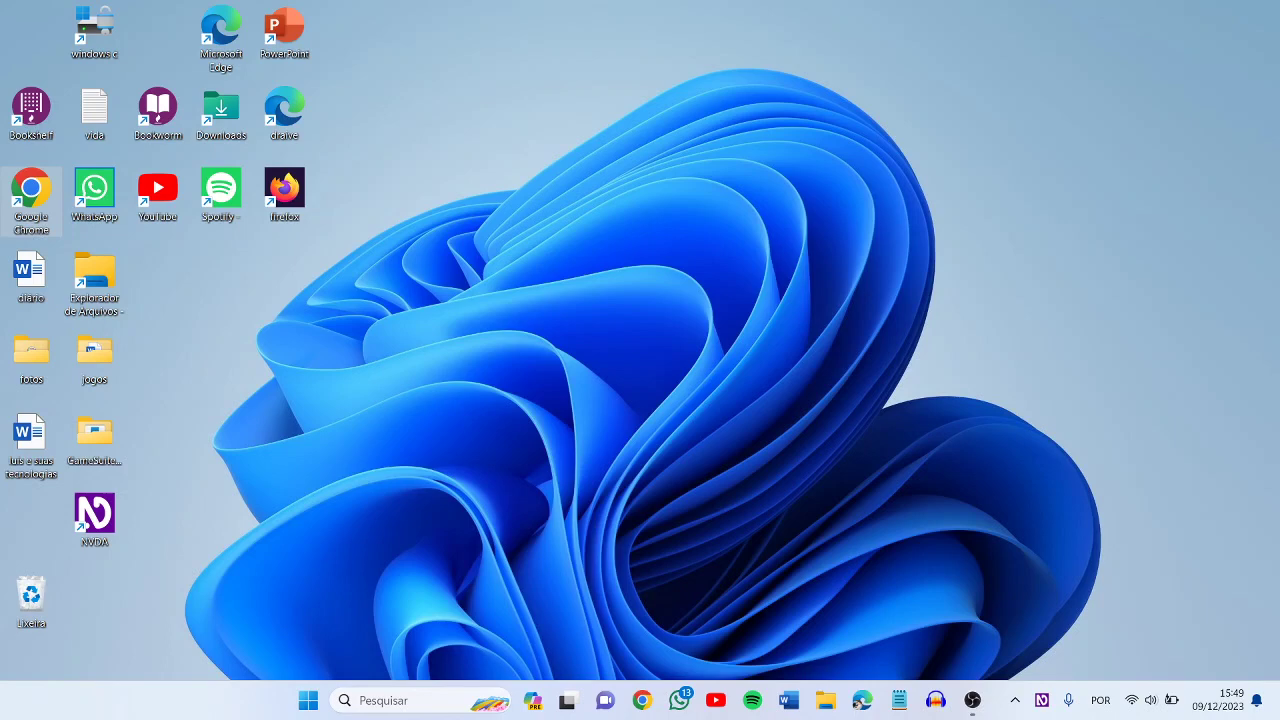
pyautogui.hotkey('alt', 'Tab')
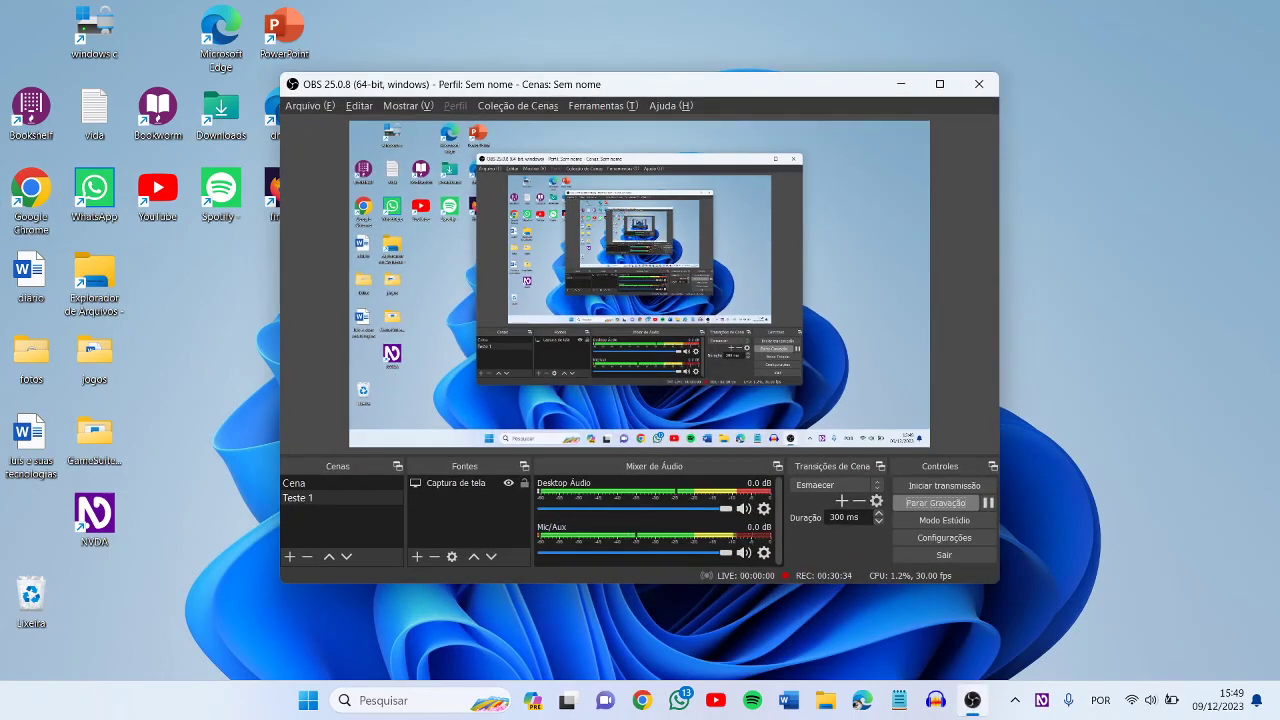